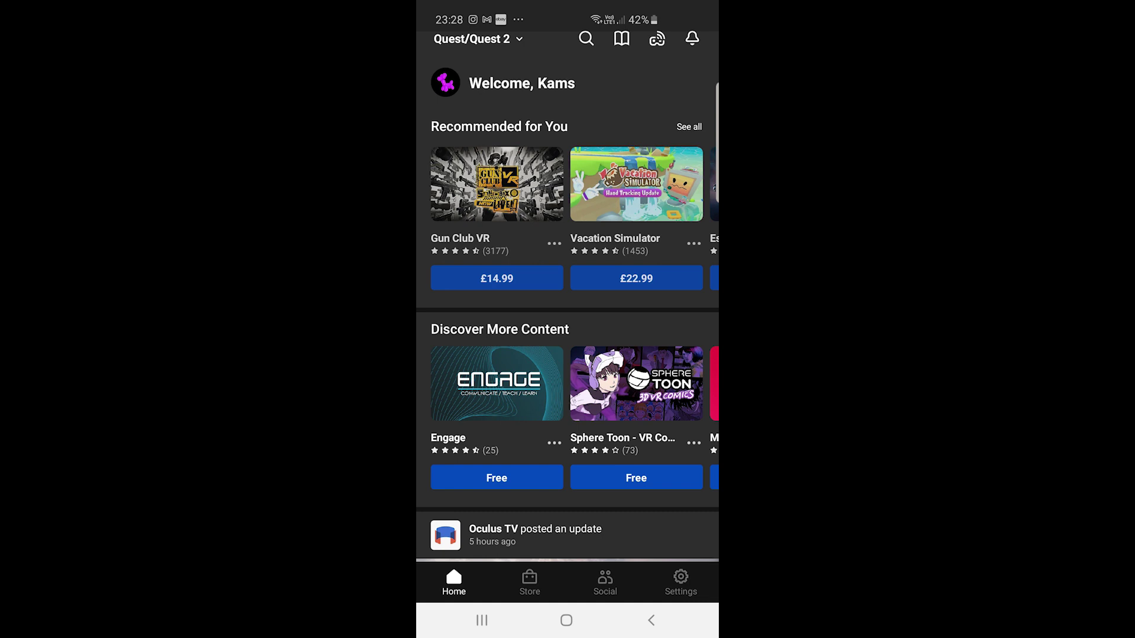
Open the Quest 2 headset's More Settings page from the Oculus app's Settings tab.
{"action": "left_click", "coordinate": [681, 582]}
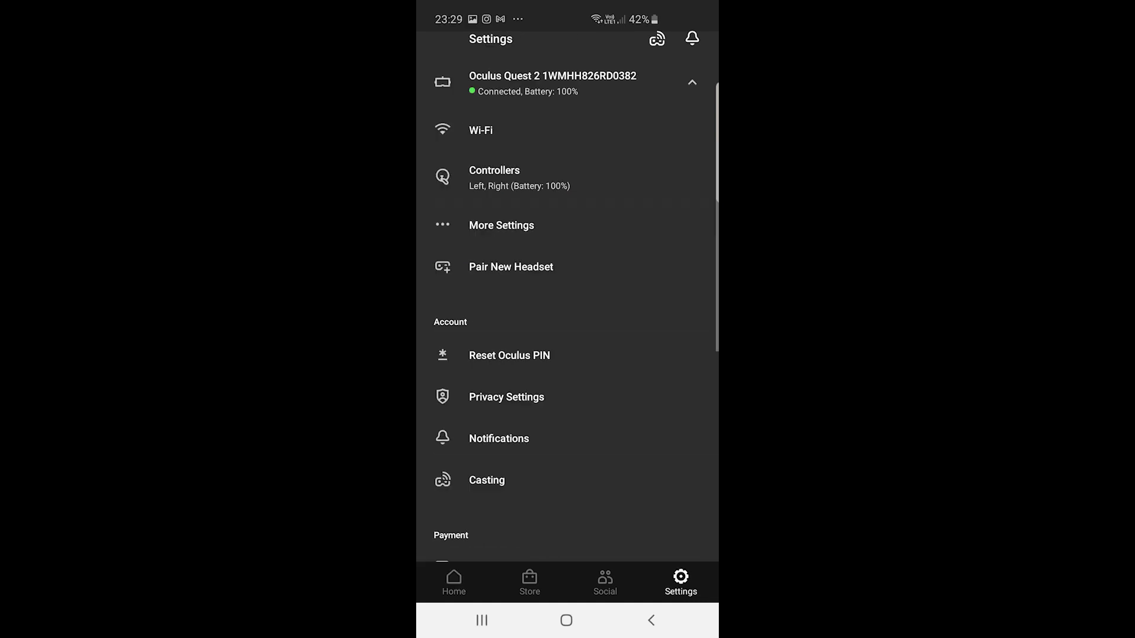
{"action": "left_click", "coordinate": [501, 225]}
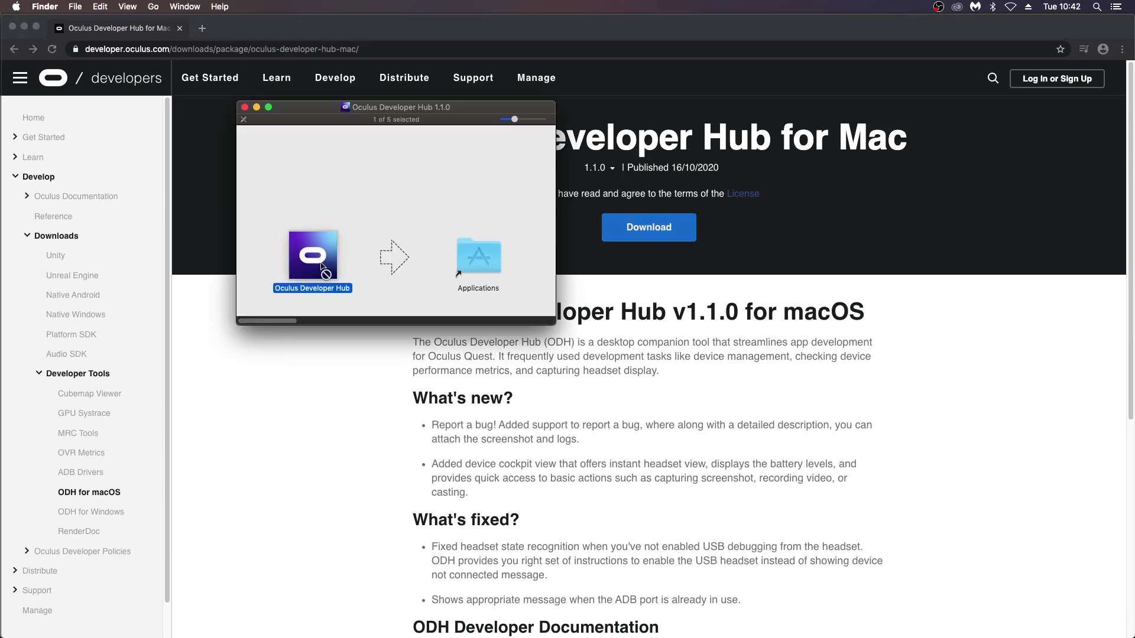
Copy Oculus Developer Hub into Applications and close its disk image window.
{"action": "left_click_drag", "start_coordinate": [313, 254], "coordinate": [488, 269]}
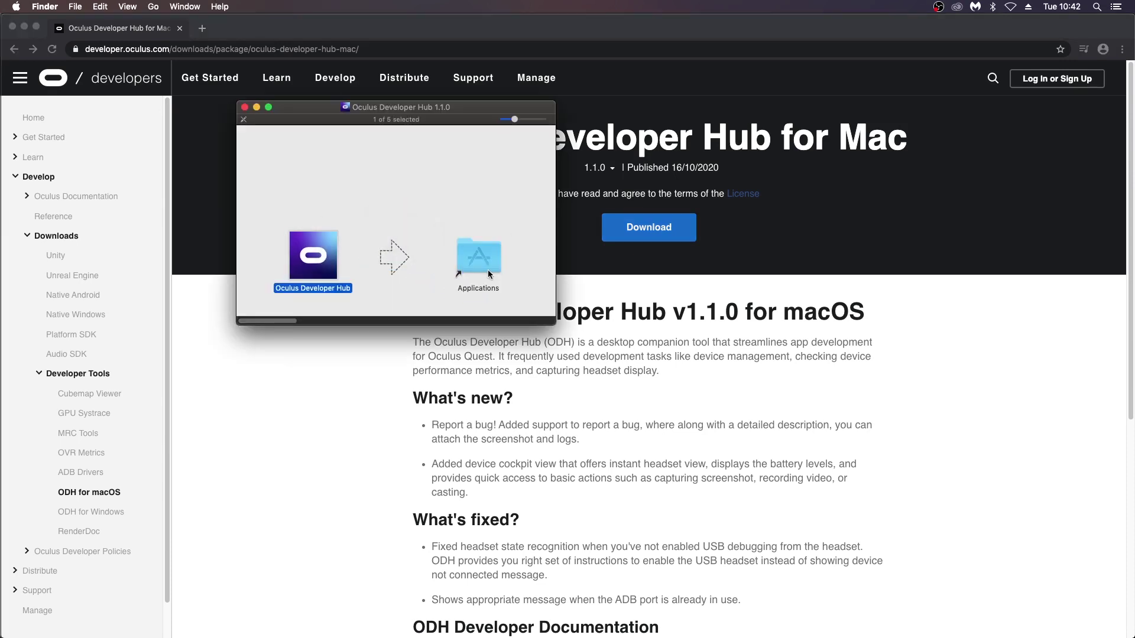
{"action": "left_click", "coordinate": [244, 107]}
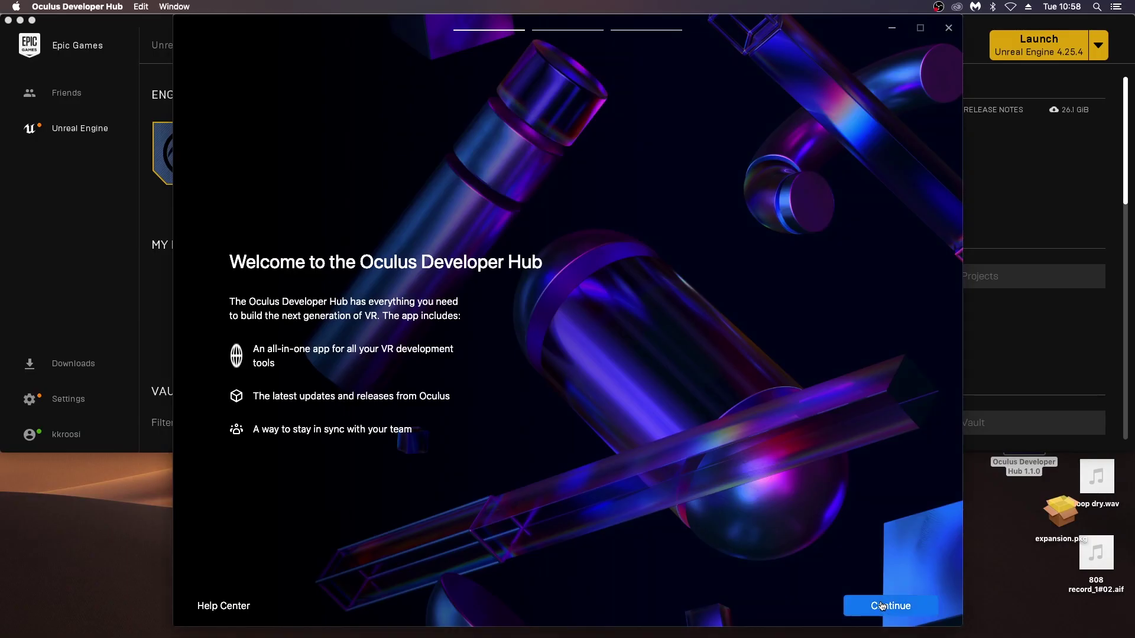
Get past Oculus Developer Hub's welcome, Oculus account sign-in and terms to the My Device page.
{"action": "left_click", "coordinate": [881, 606]}
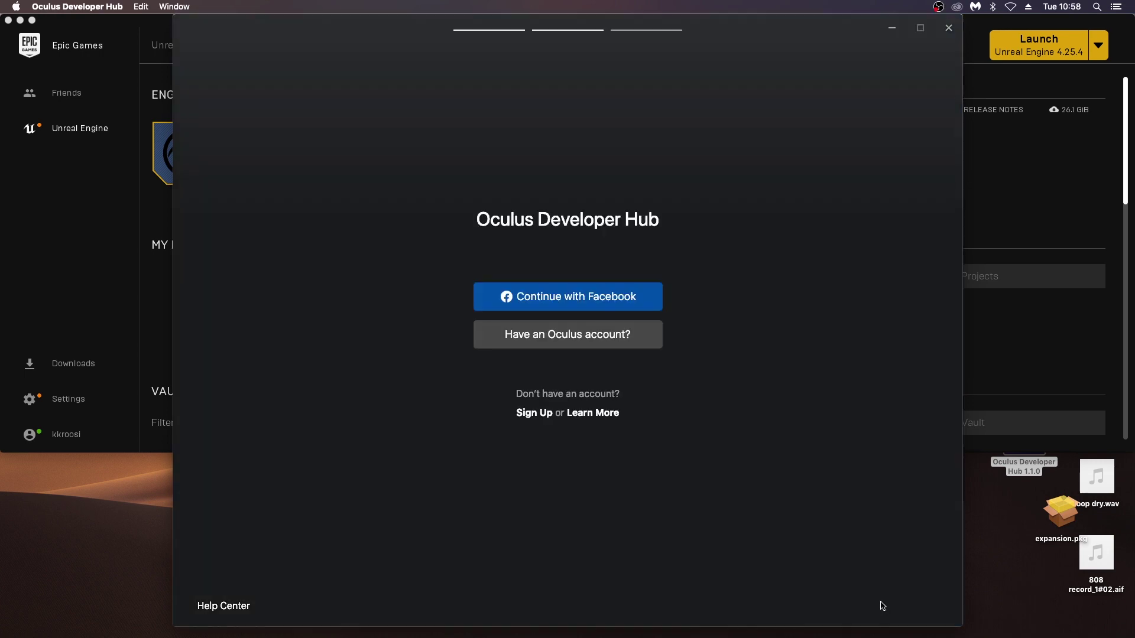
{"action": "left_click", "coordinate": [544, 335]}
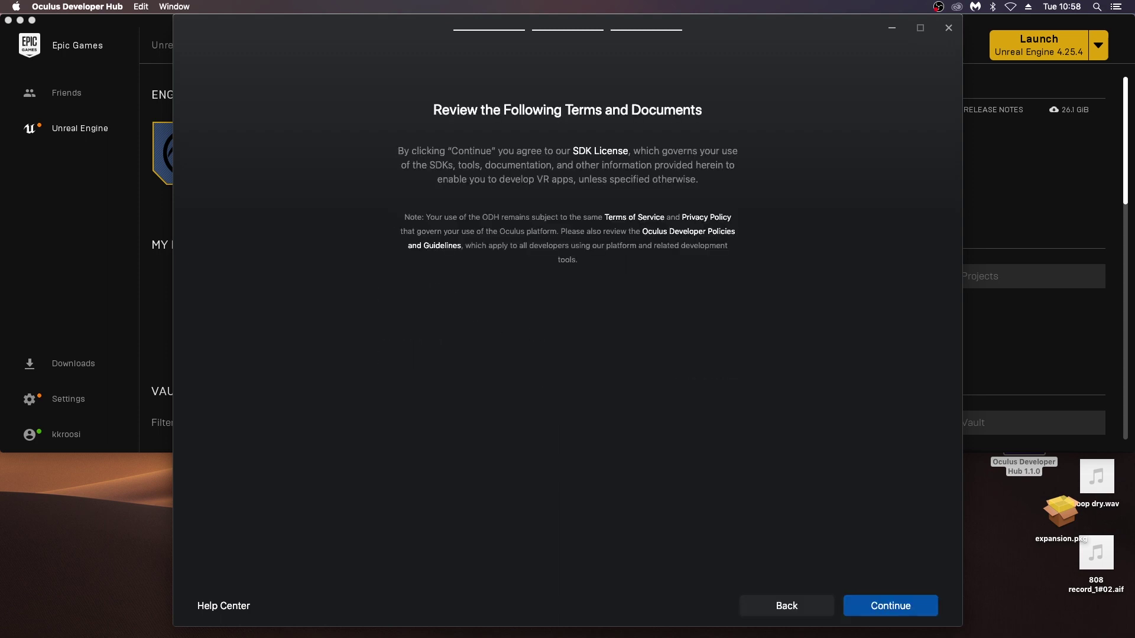
{"action": "left_click", "coordinate": [901, 606]}
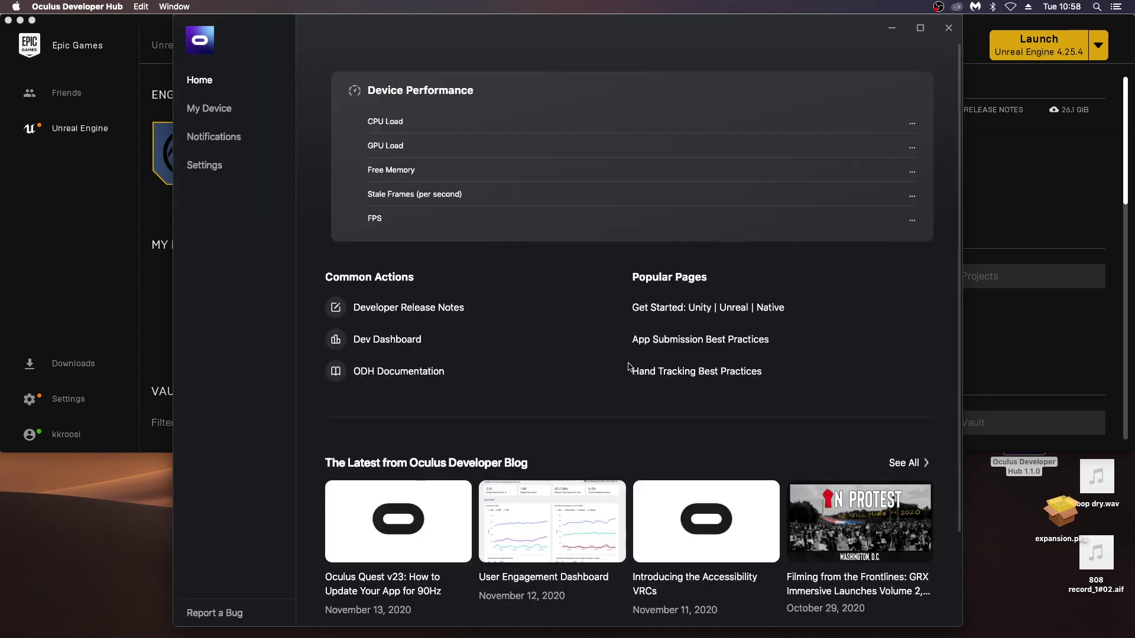
{"action": "left_click", "coordinate": [204, 116]}
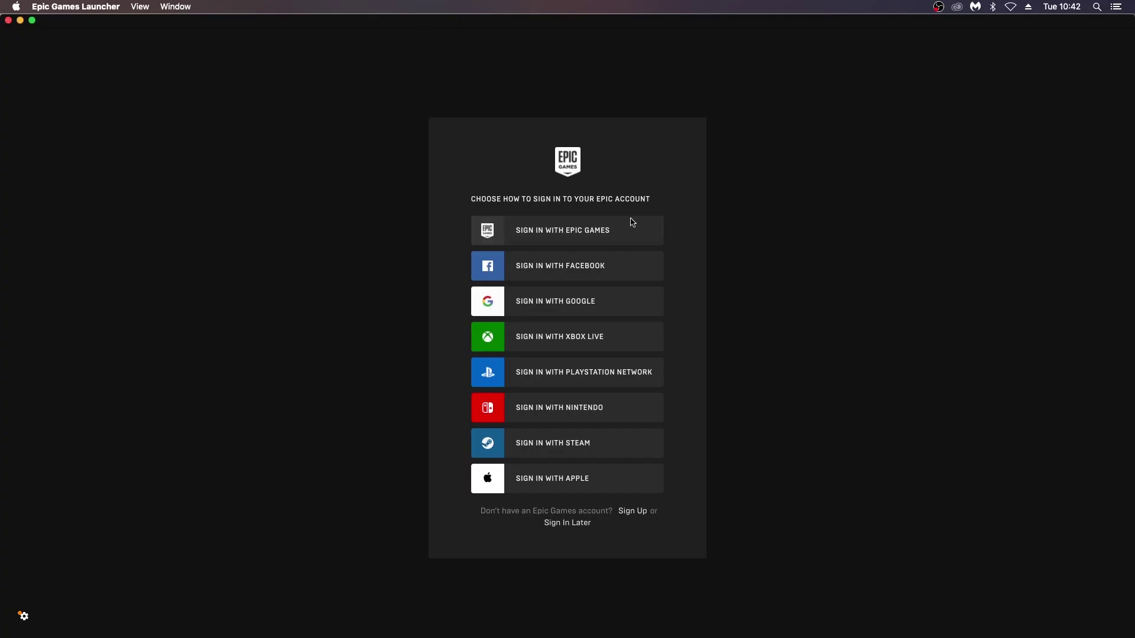
Sign in to Epic Games Launcher with the account e-mail and pass the captcha.
{"action": "left_click", "coordinate": [599, 237]}
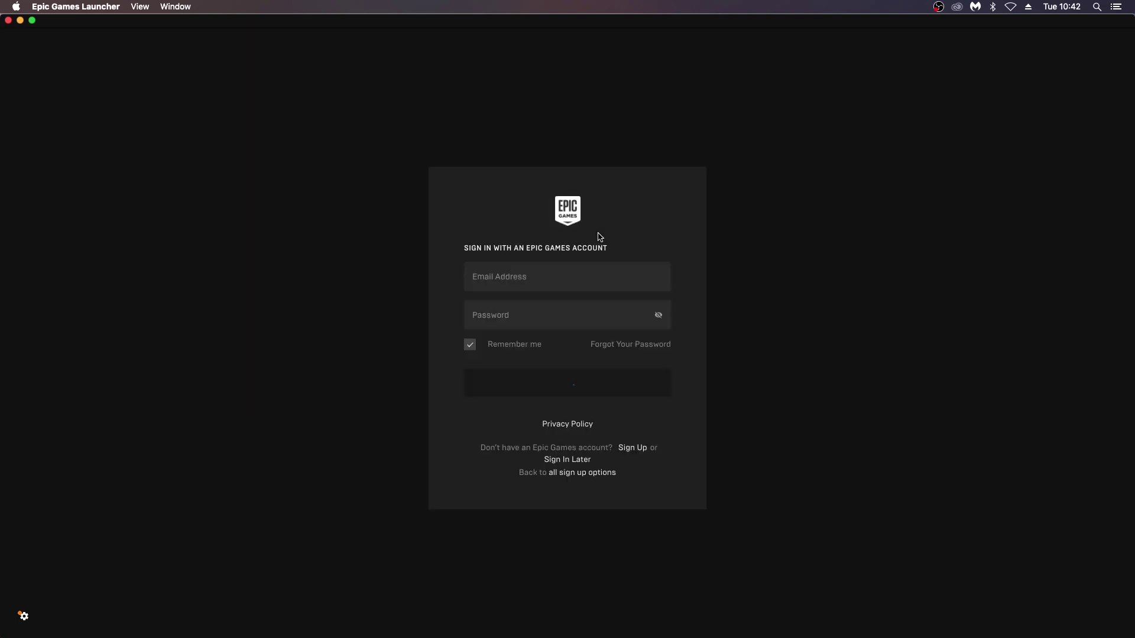
{"action": "left_click", "coordinate": [539, 279]}
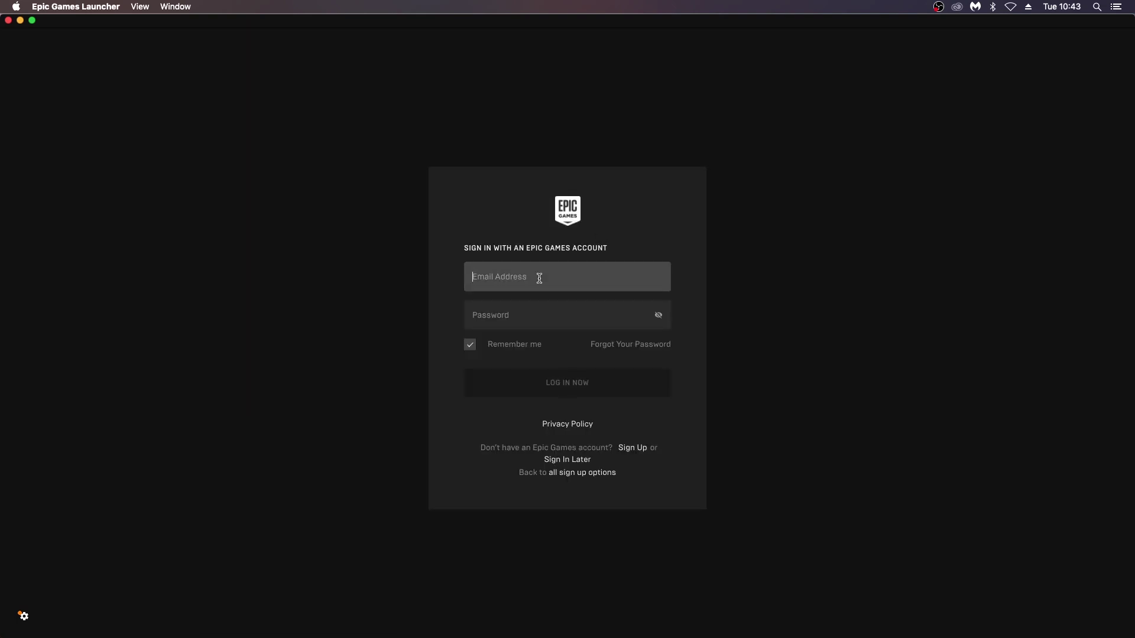
{"action": "key", "text": "super+v"}
{"action": "key", "text": "Return"}
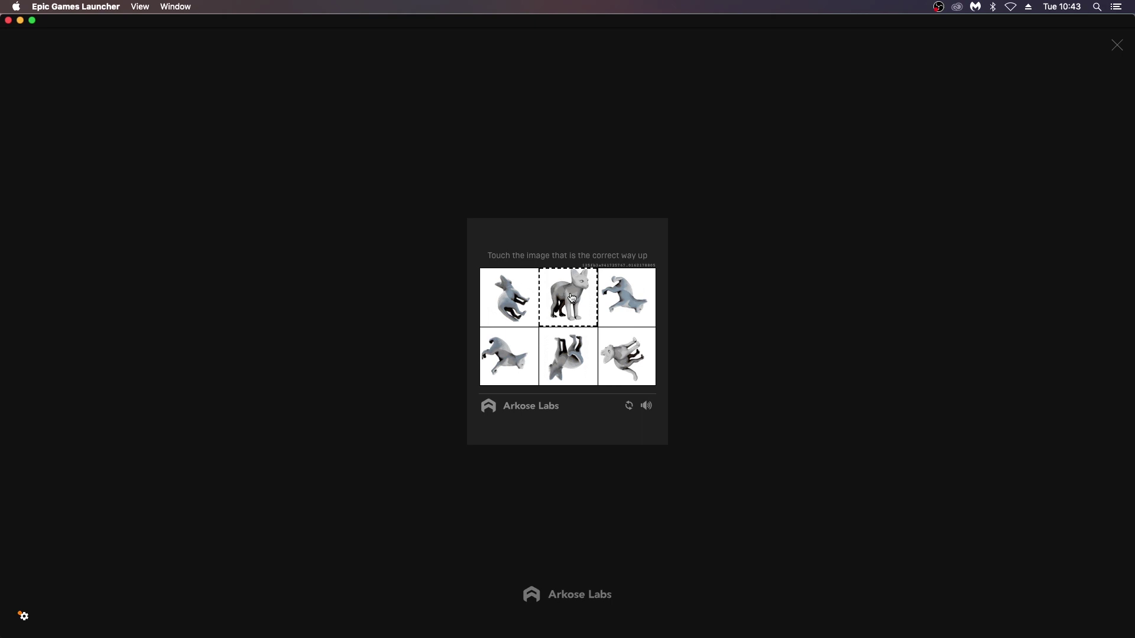
{"action": "left_click", "coordinate": [572, 298]}
Uninstall Unreal Engine 4.24.3 from the Library and install 4.25.4 at the default location.
{"action": "left_click", "coordinate": [375, 46]}
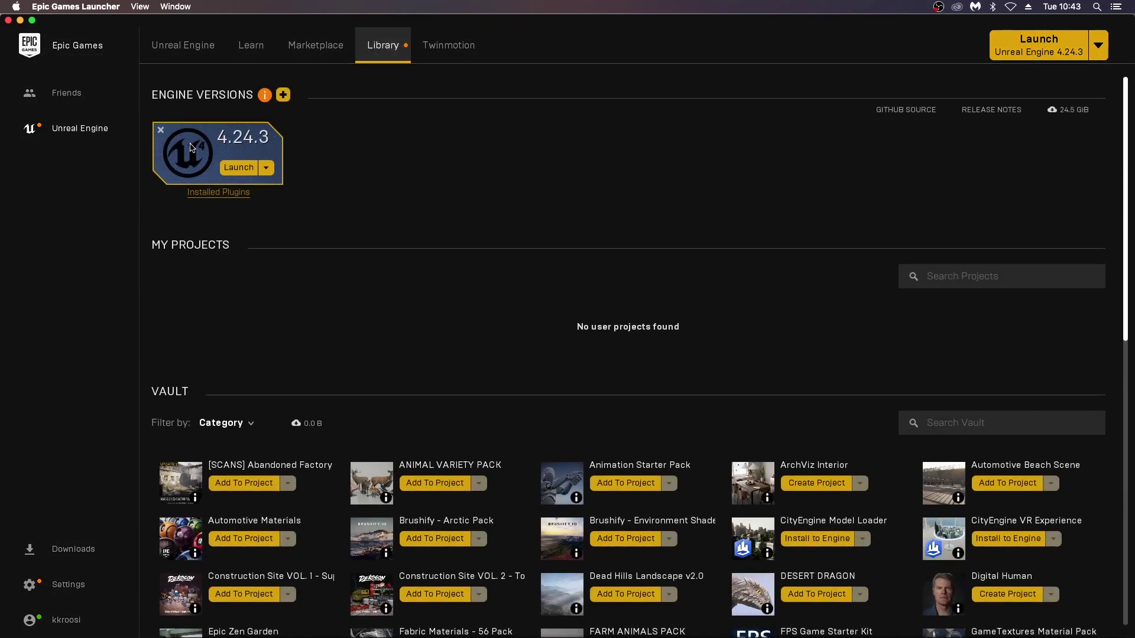
{"action": "left_click", "coordinate": [161, 129]}
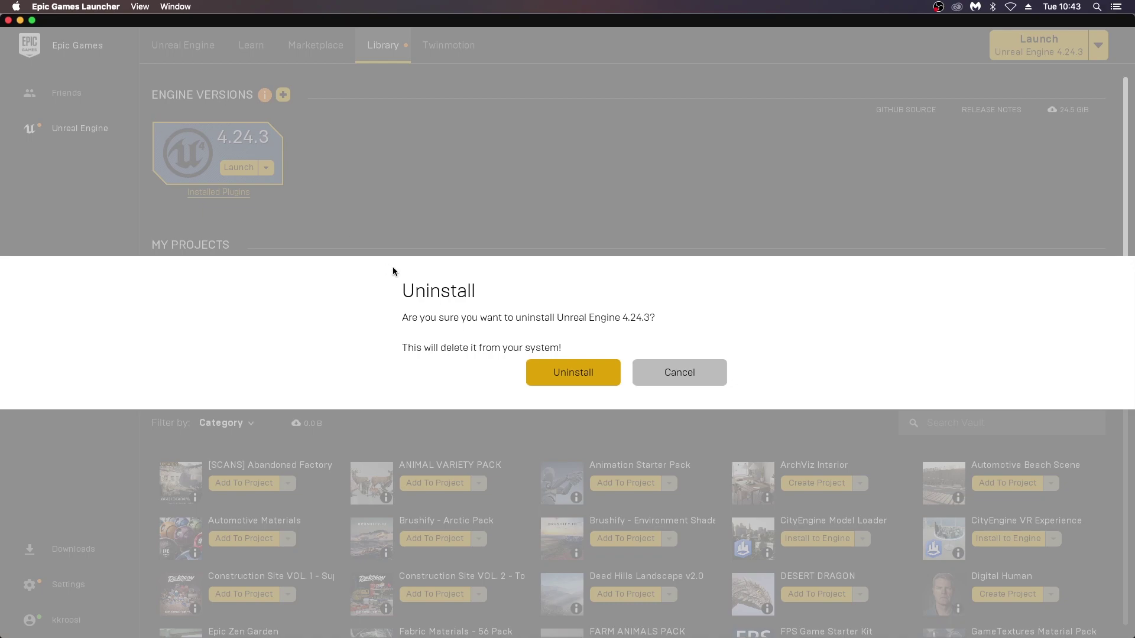
{"action": "left_click", "coordinate": [578, 378]}
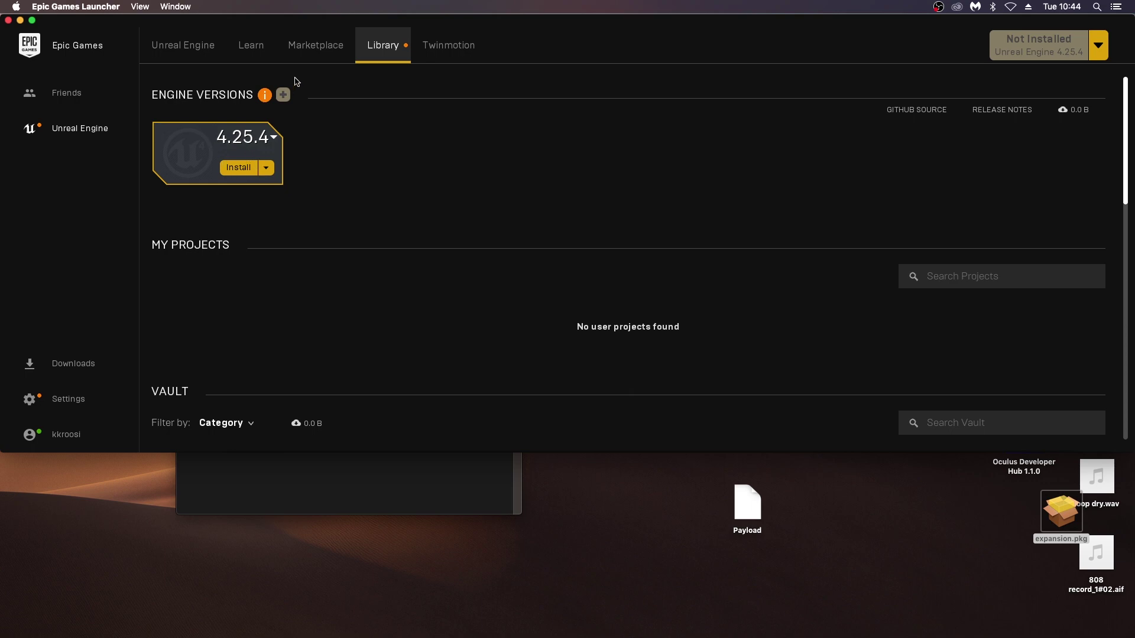
{"action": "left_click", "coordinate": [240, 168]}
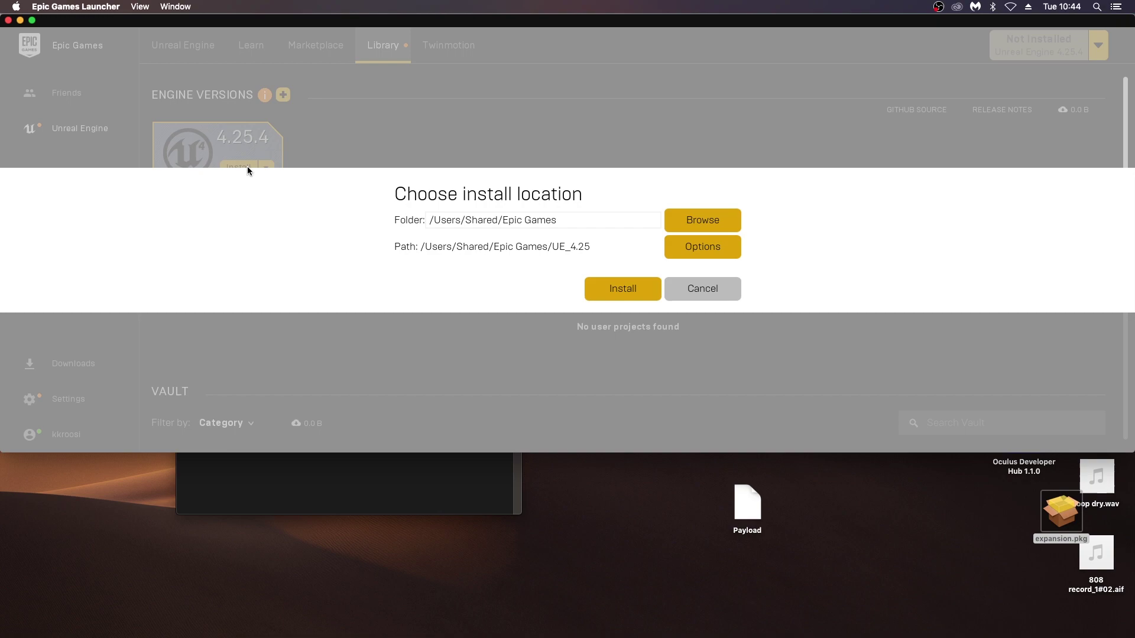
{"action": "left_click", "coordinate": [631, 285]}
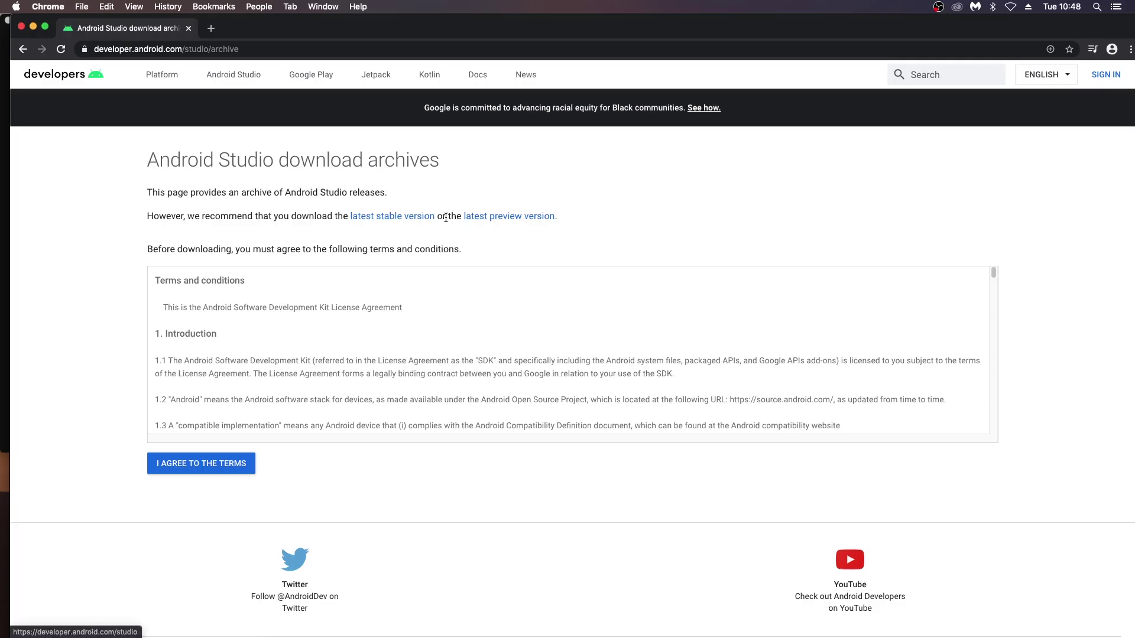
Download the Android Studio 3.5.3 Mac installer from the archive, then bring Epic Games Launcher forward.
{"action": "left_click", "coordinate": [212, 462]}
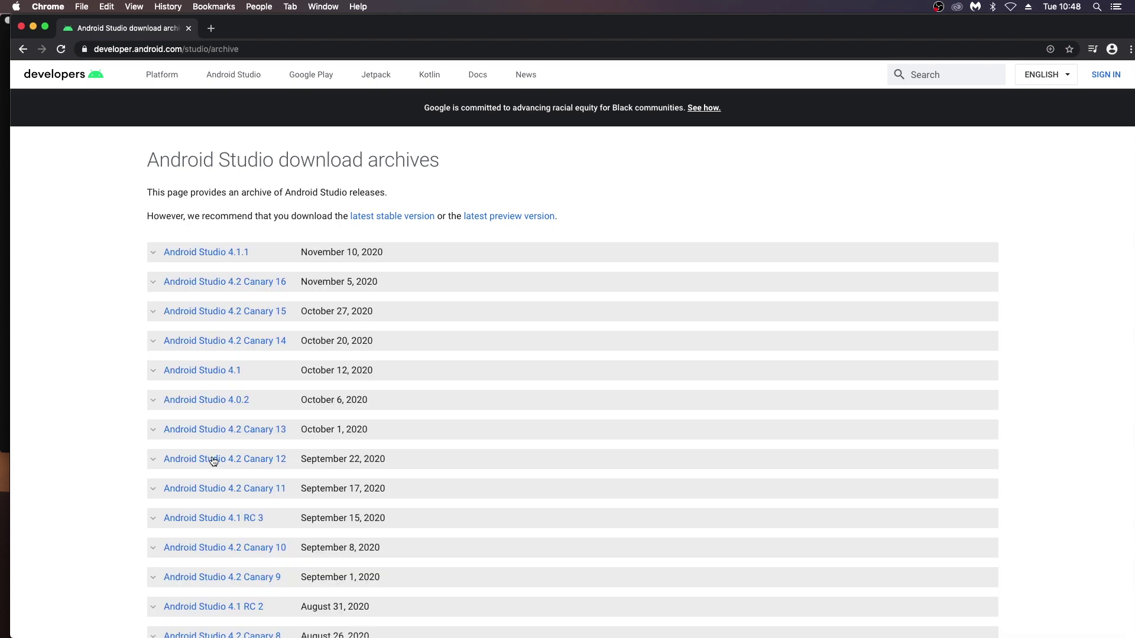
{"action": "scroll", "coordinate": [287, 409], "scroll_direction": "down", "scroll_amount": 3}
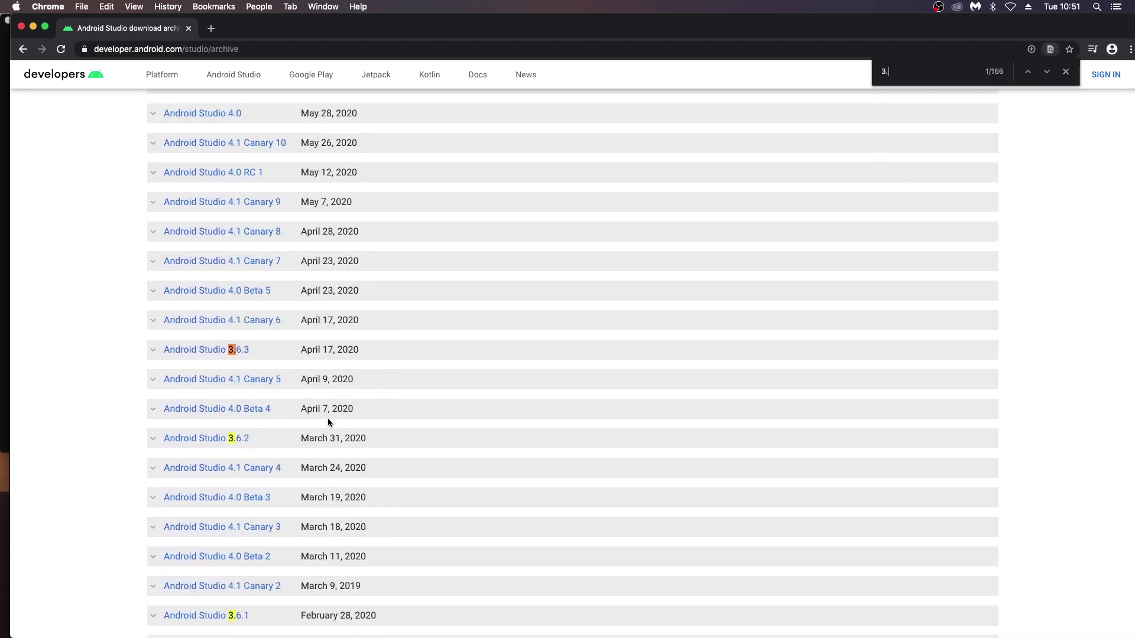
{"action": "type", "text": "5.3"}
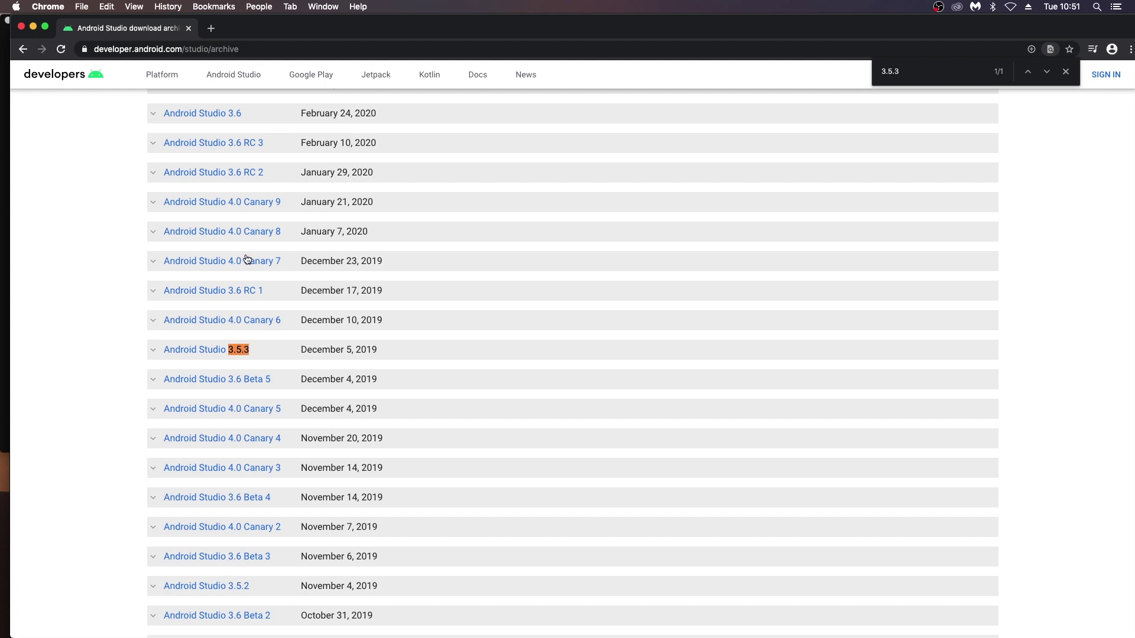
{"action": "left_click", "coordinate": [203, 355]}
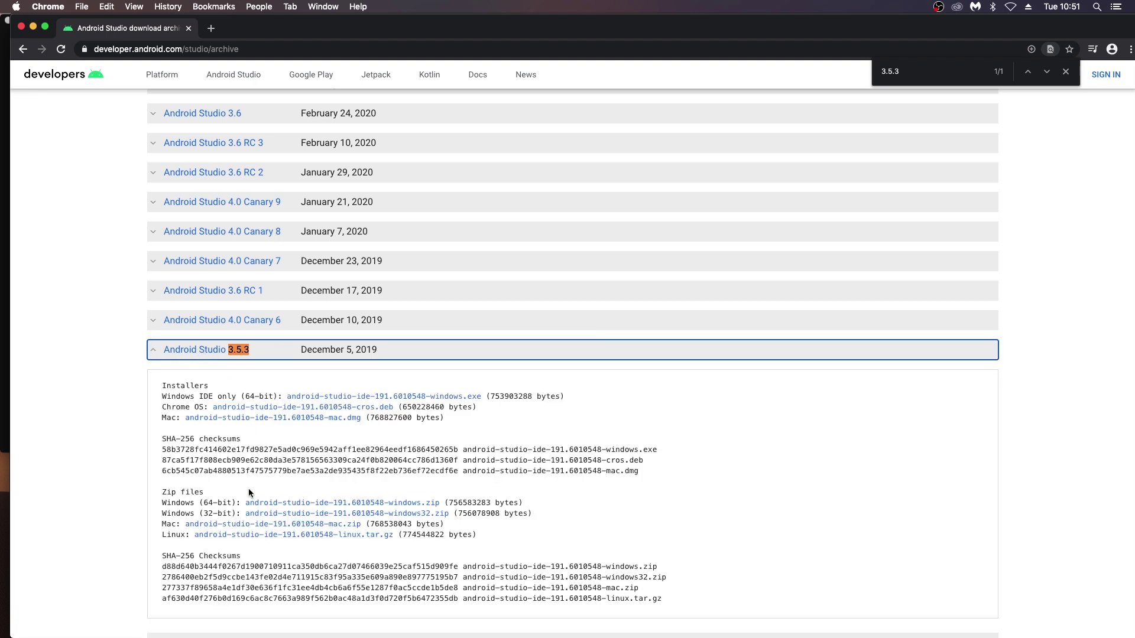
{"action": "left_click", "coordinate": [273, 418]}
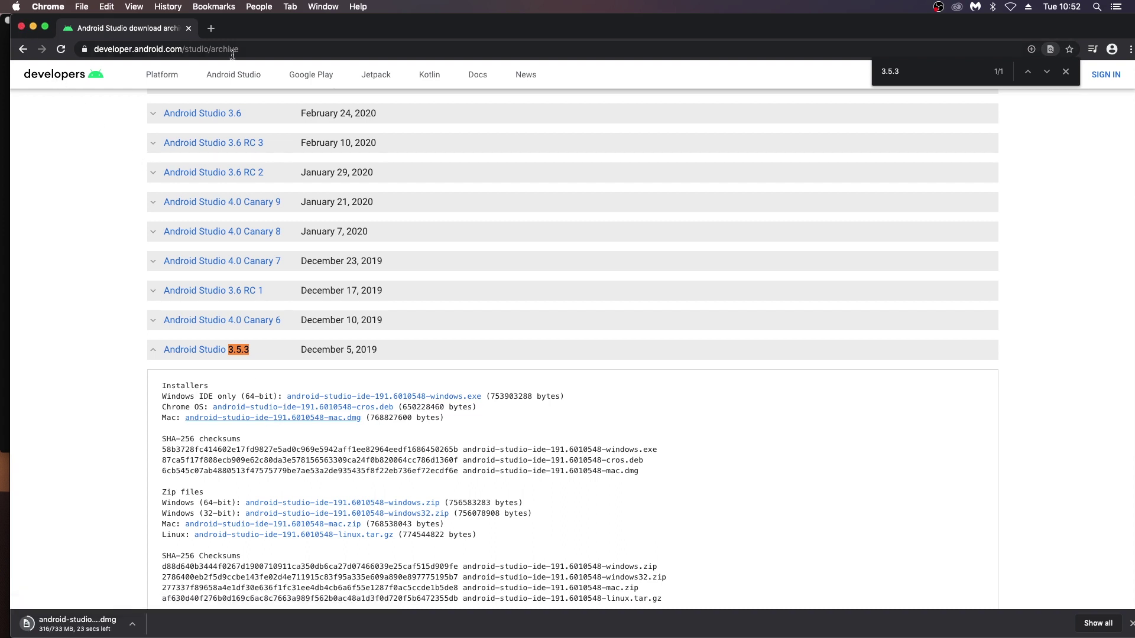
{"action": "left_click_drag", "start_coordinate": [250, 33], "coordinate": [259, 262]}
{"action": "left_click", "coordinate": [333, 180]}
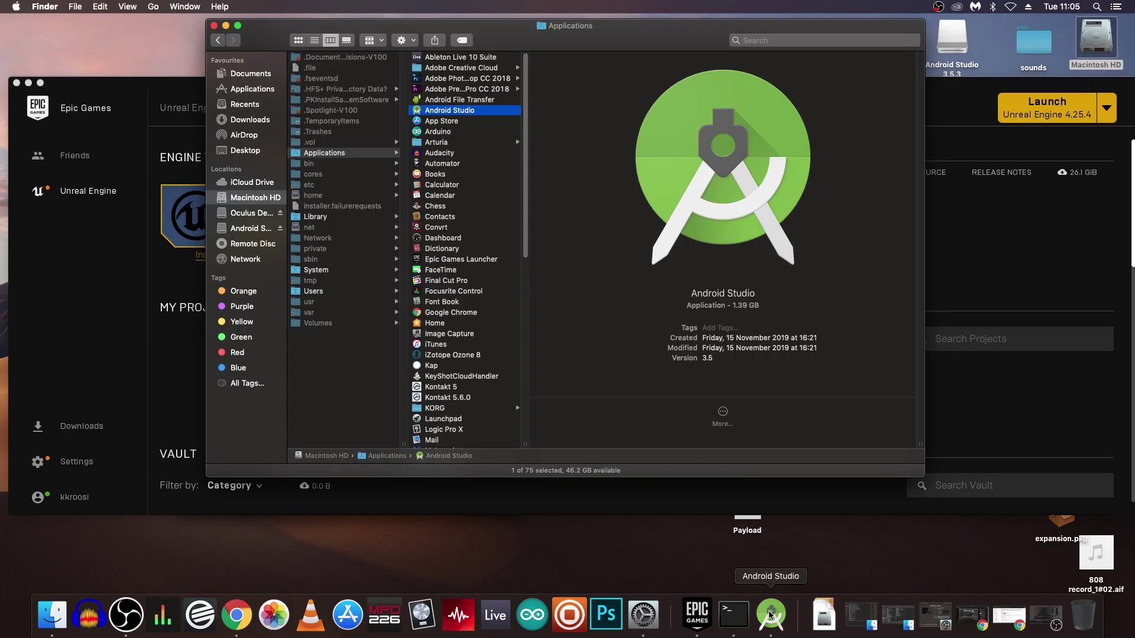
Launch Android Studio without importing previous settings and decline sending usage statistics.
{"action": "left_click", "coordinate": [770, 615]}
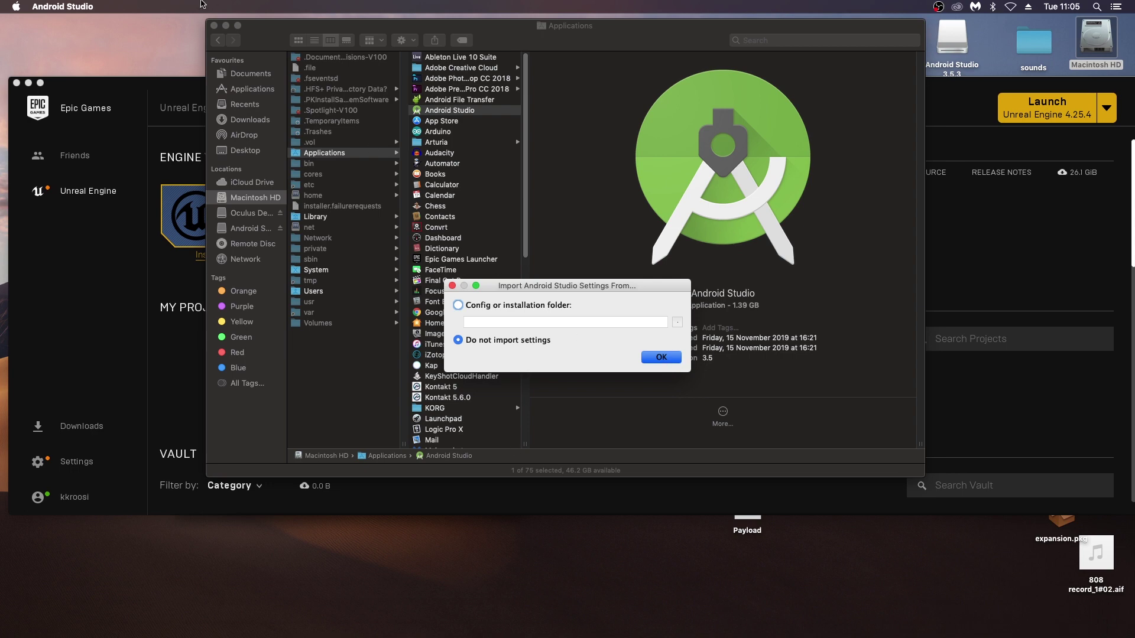
{"action": "left_click", "coordinate": [226, 25]}
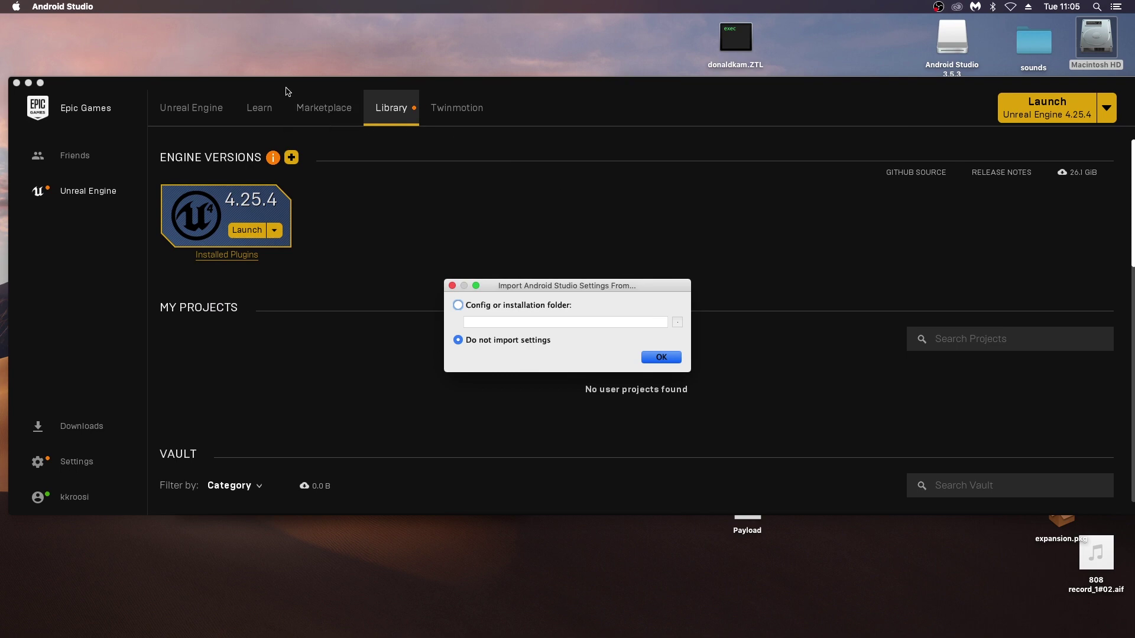
{"action": "left_click_drag", "start_coordinate": [287, 100], "coordinate": [290, 7]}
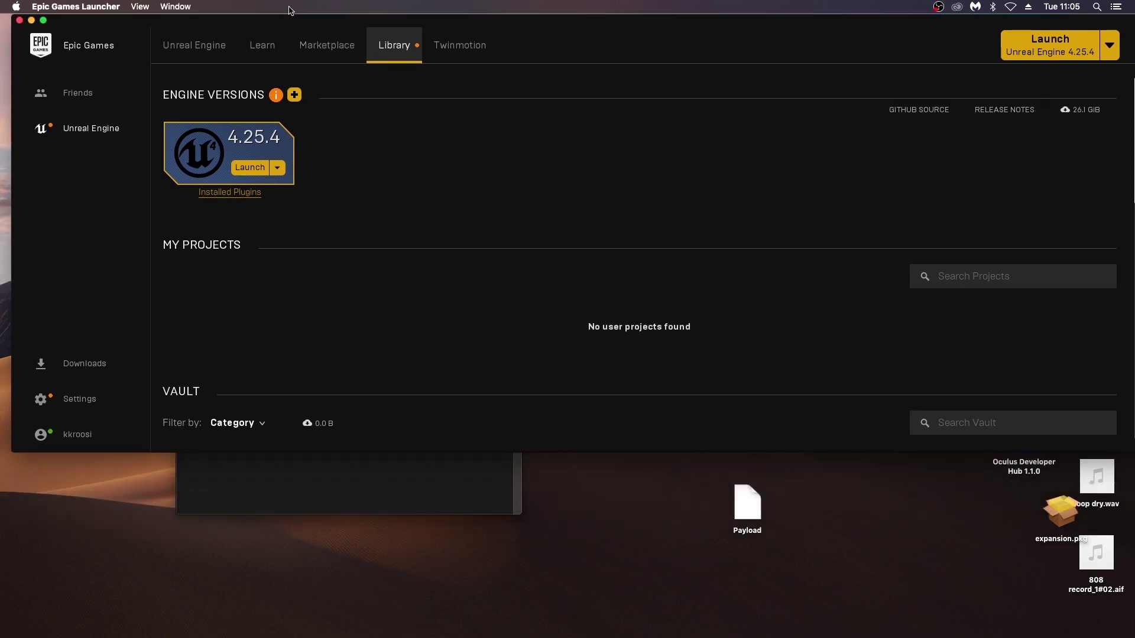
{"action": "left_click", "coordinate": [656, 358]}
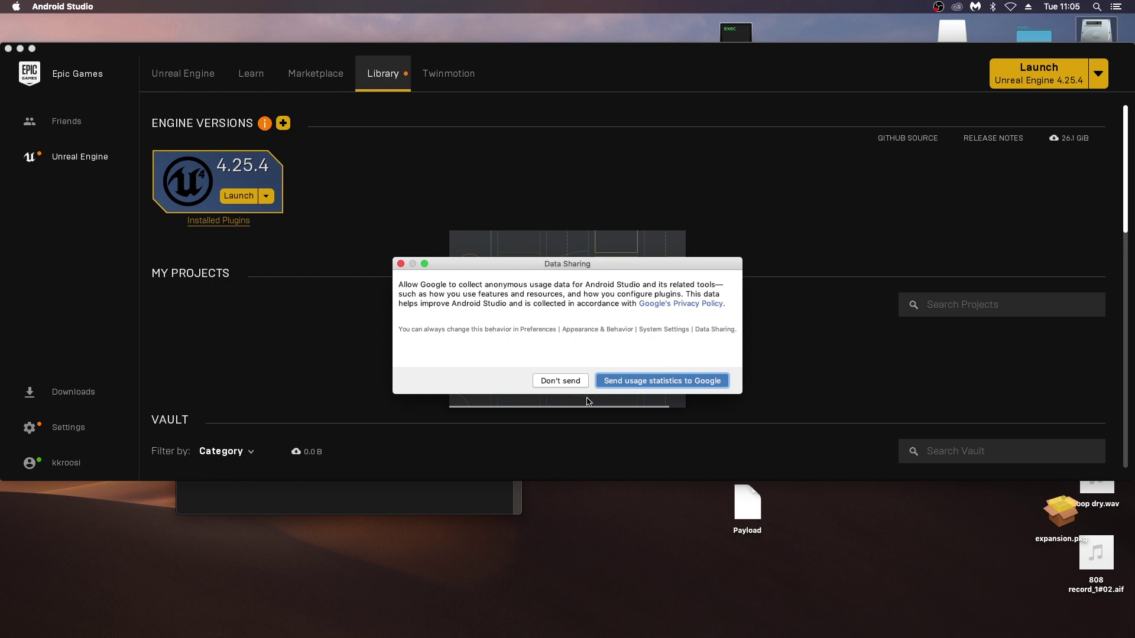
{"action": "left_click", "coordinate": [566, 382]}
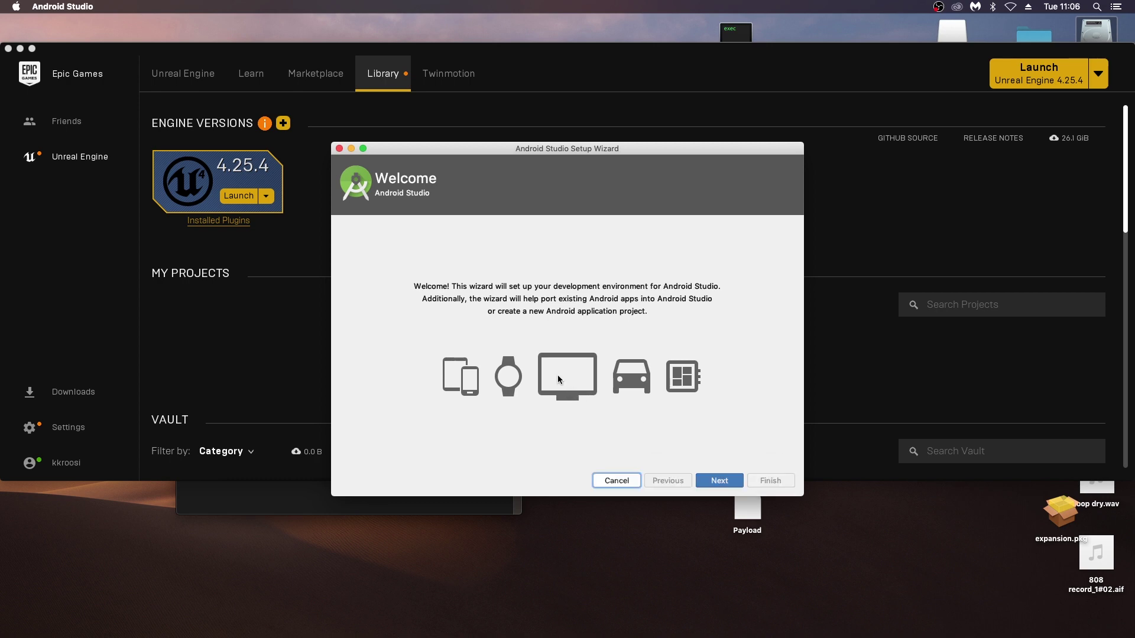
Complete a custom Android Studio setup with the Darcula theme, default SDK and emulator settings.
{"action": "left_click", "coordinate": [718, 480]}
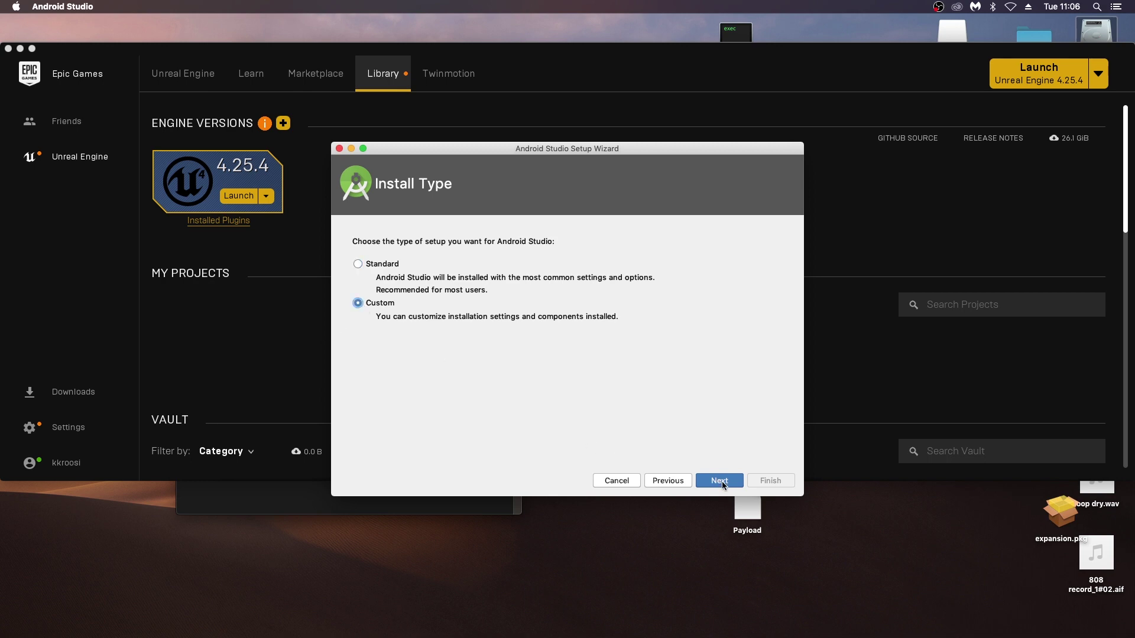
{"action": "left_click", "coordinate": [721, 480]}
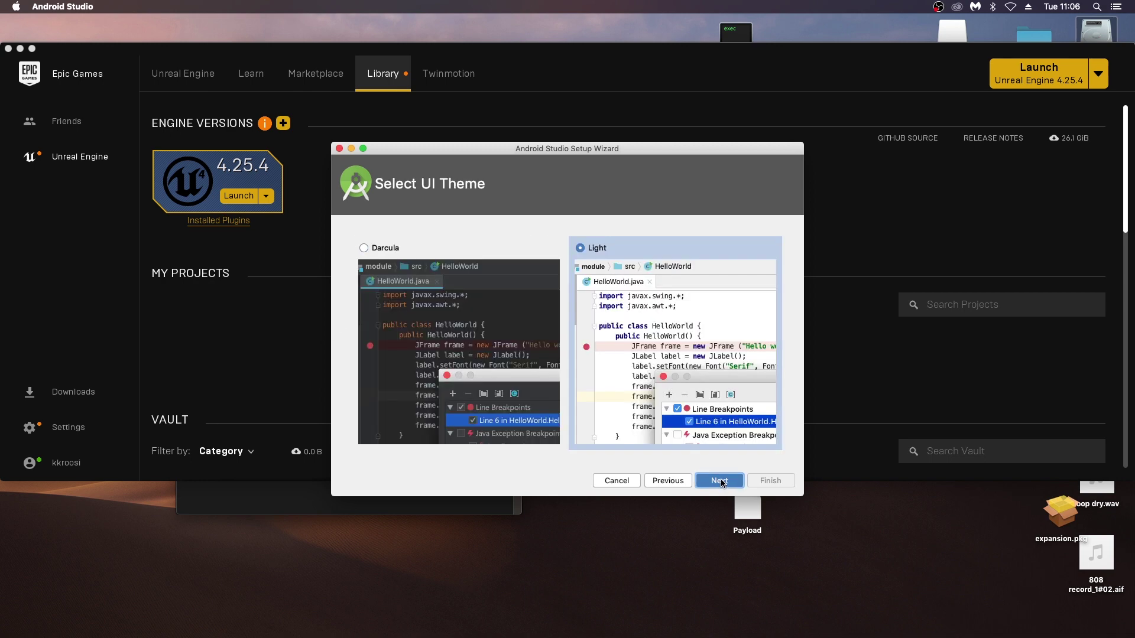
{"action": "left_click", "coordinate": [364, 249]}
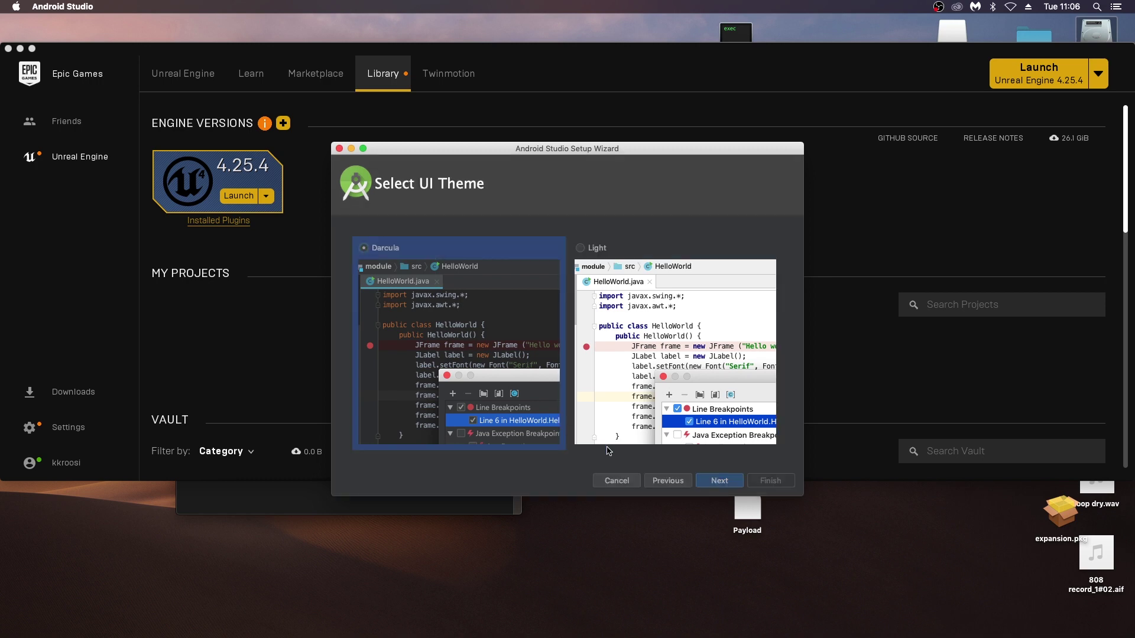
{"action": "left_click", "coordinate": [715, 482]}
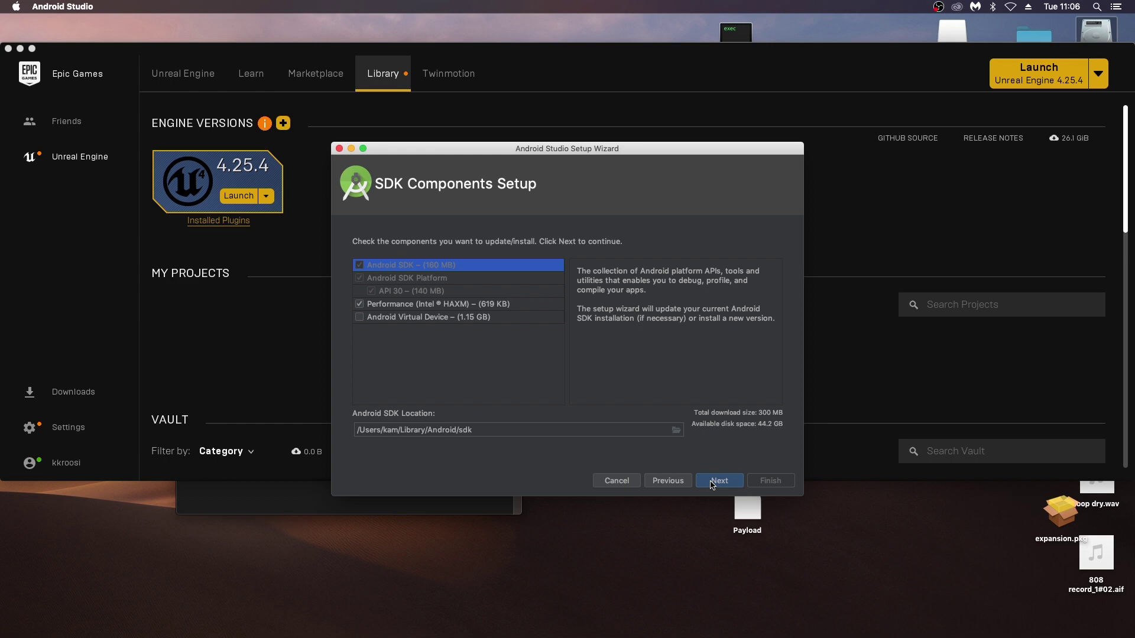
{"action": "left_click", "coordinate": [715, 481]}
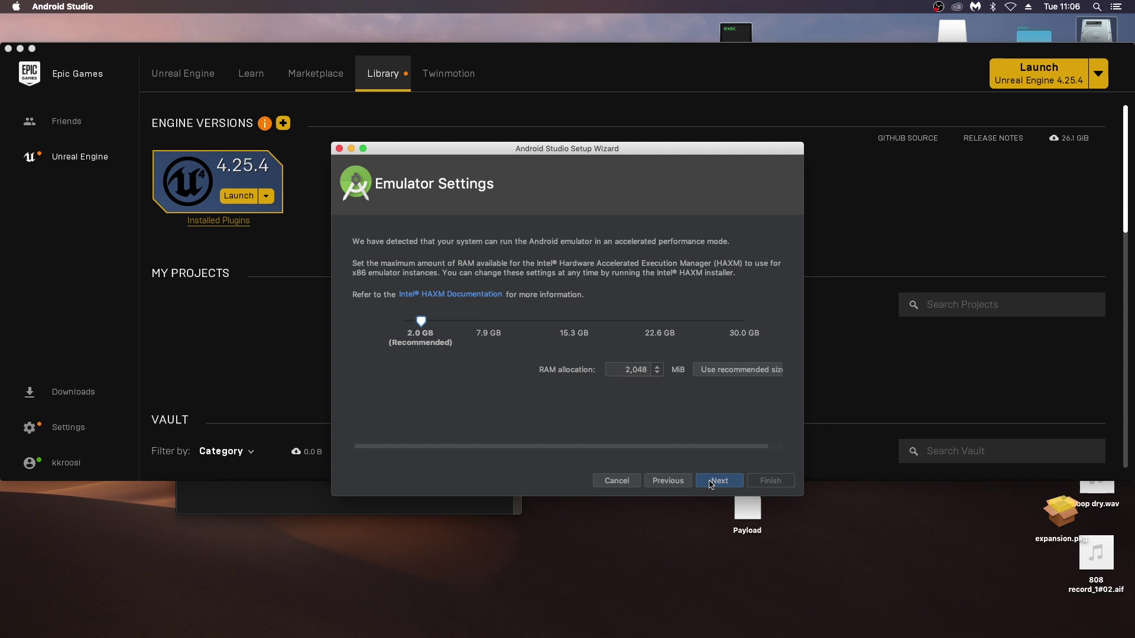
{"action": "left_click", "coordinate": [715, 481]}
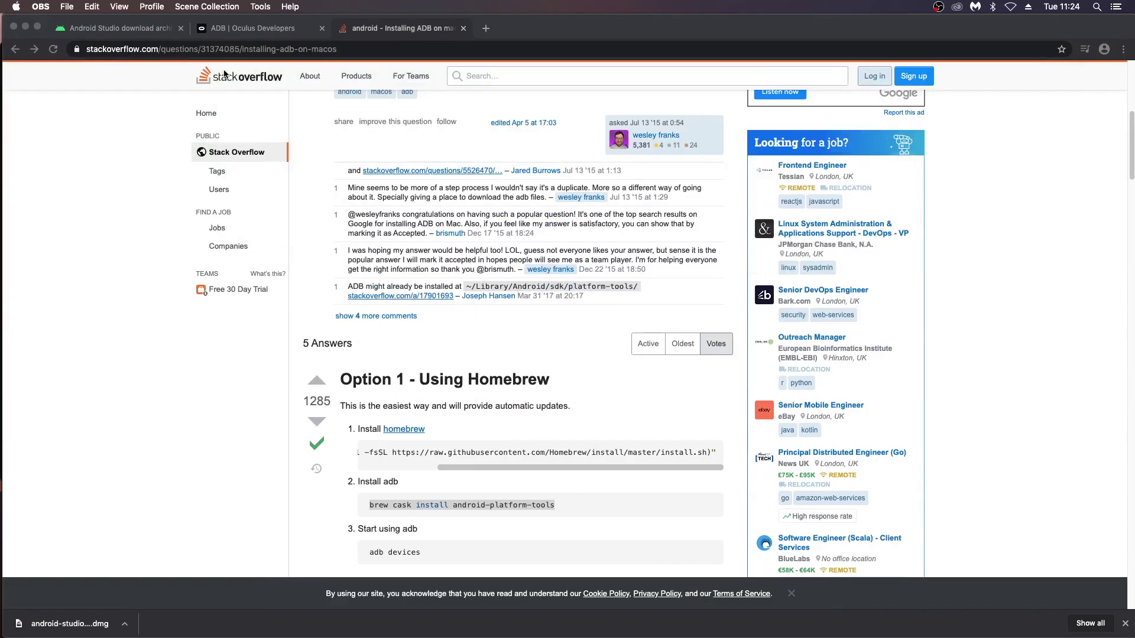
{"action": "left_click", "coordinate": [362, 50]}
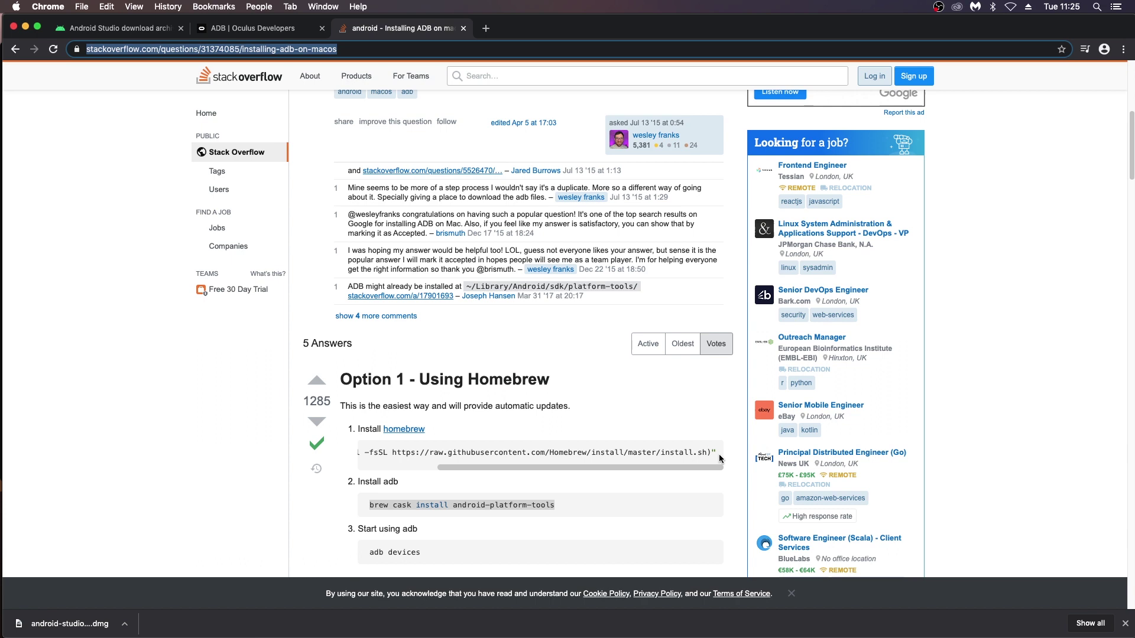
Install Homebrew in Terminal using the install command copied from Stack Overflow.
{"action": "left_click_drag", "start_coordinate": [715, 455], "coordinate": [344, 453]}
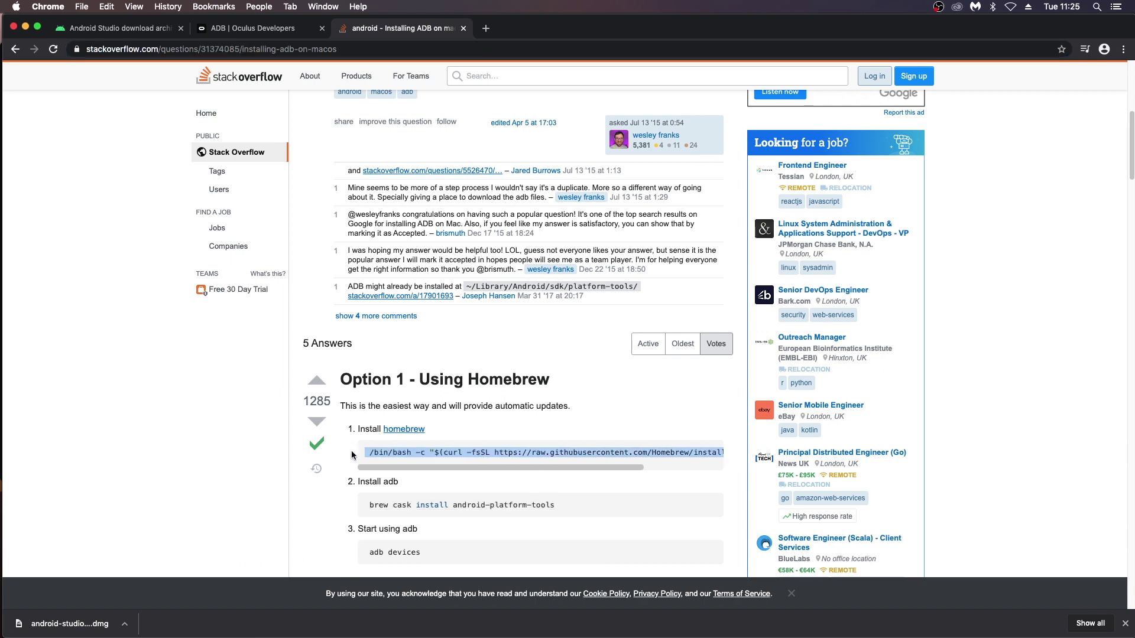
{"action": "key", "text": "super+c"}
{"action": "mouse_move", "coordinate": [642, 635]}
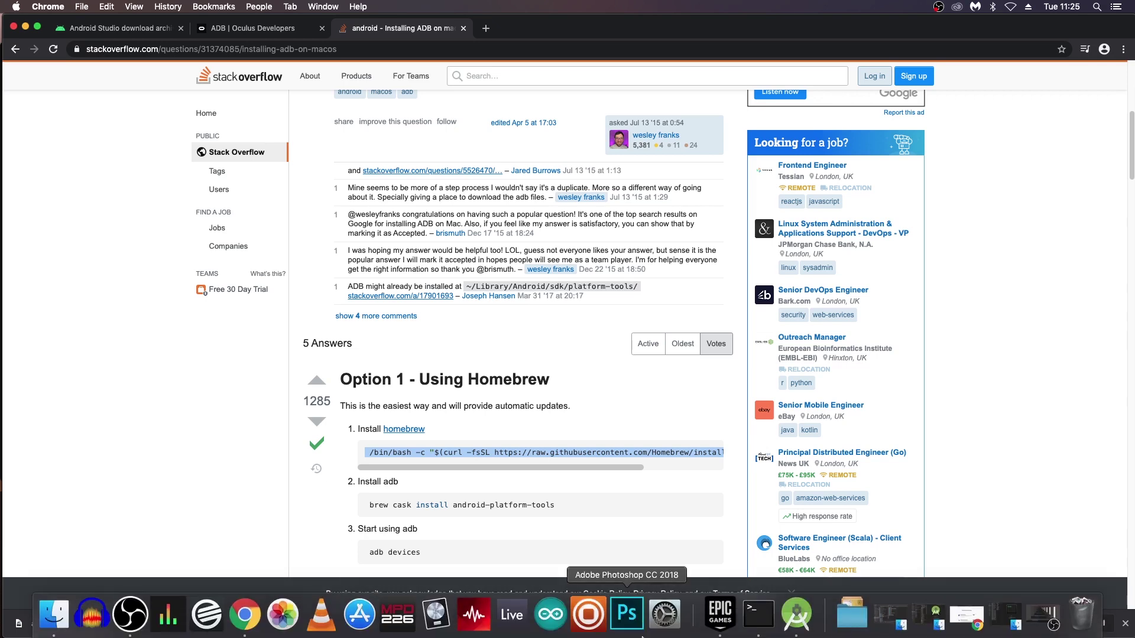
{"action": "left_click", "coordinate": [761, 620]}
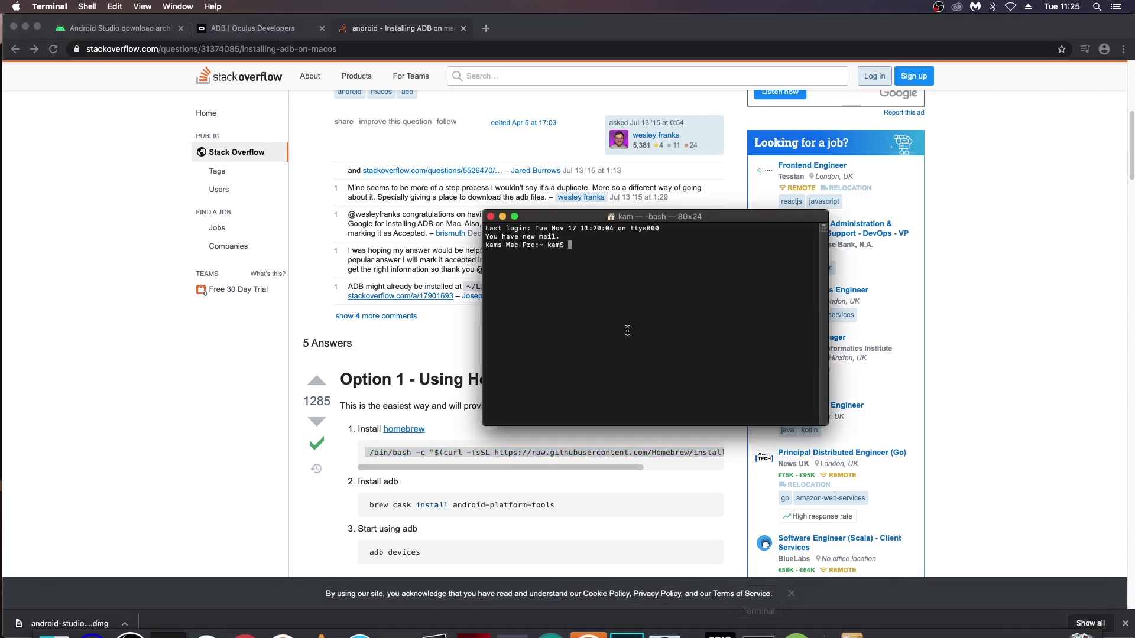
{"action": "key", "text": "super+v"}
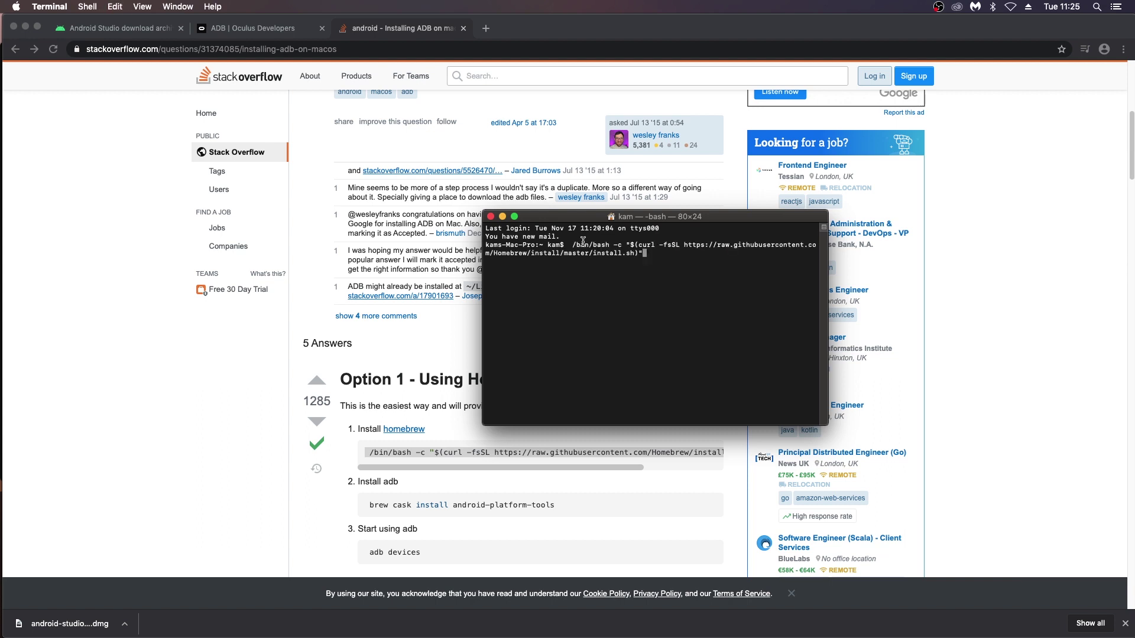
{"action": "key", "text": "Return"}
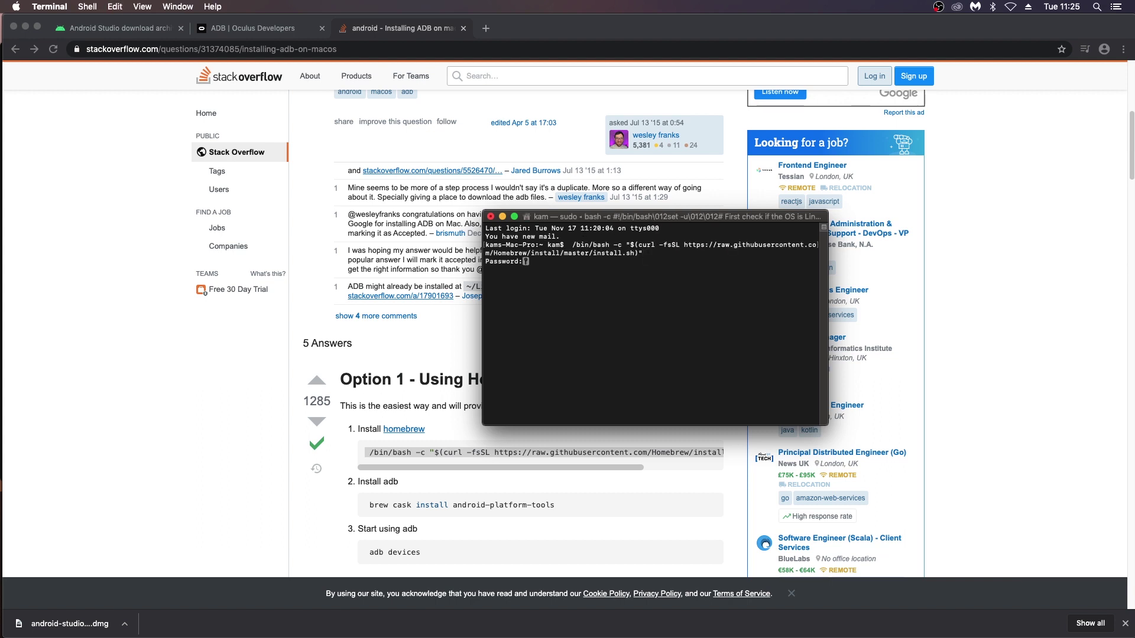
{"action": "key", "text": "Return"}
{"action": "key", "text": "Return"}
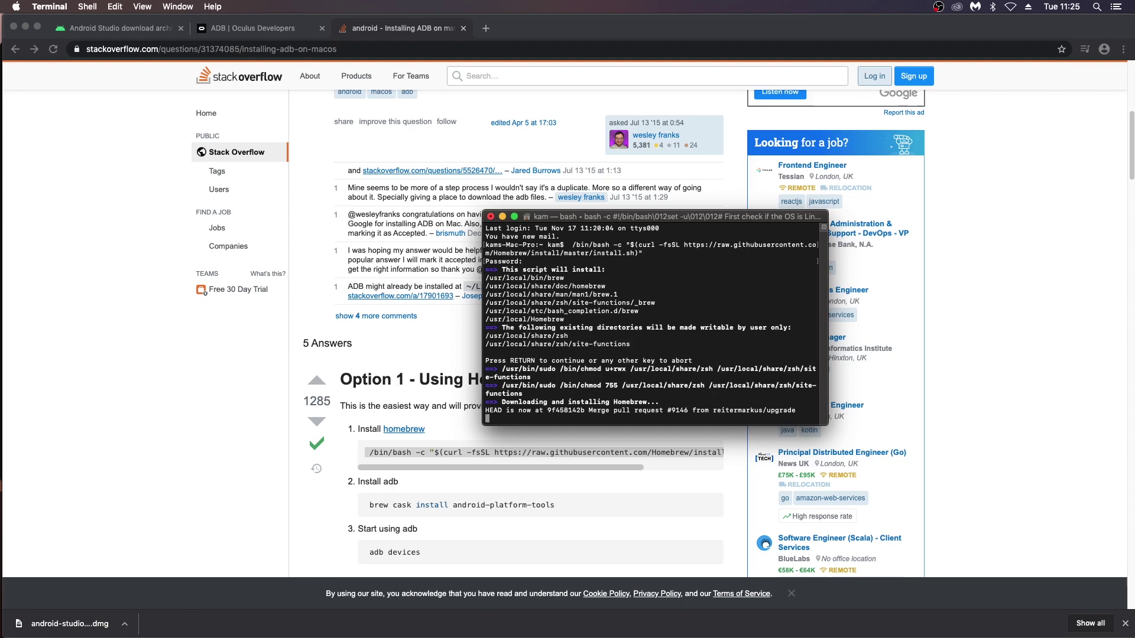
Run brew cask install android-platform-tools in Terminal.
{"action": "triple_click", "coordinate": [455, 504]}
{"action": "right_click", "coordinate": [455, 505]}
{"action": "left_click", "coordinate": [469, 458]}
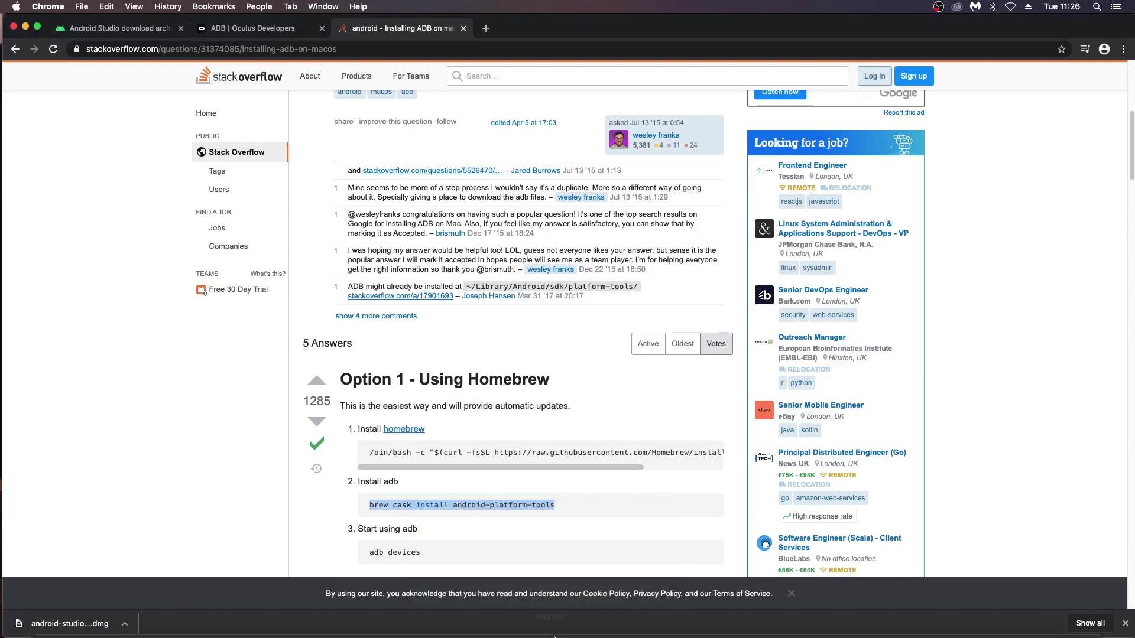
{"action": "mouse_move", "coordinate": [566, 635]}
{"action": "left_click", "coordinate": [758, 614]}
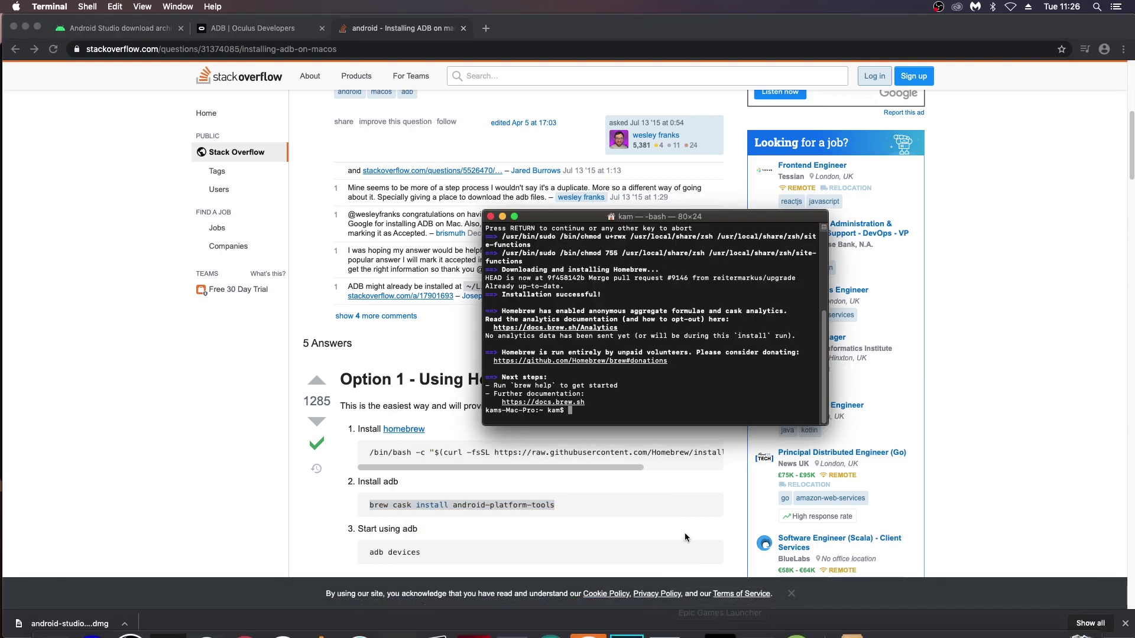
{"action": "key", "text": "super+v"}
{"action": "key", "text": "Return"}
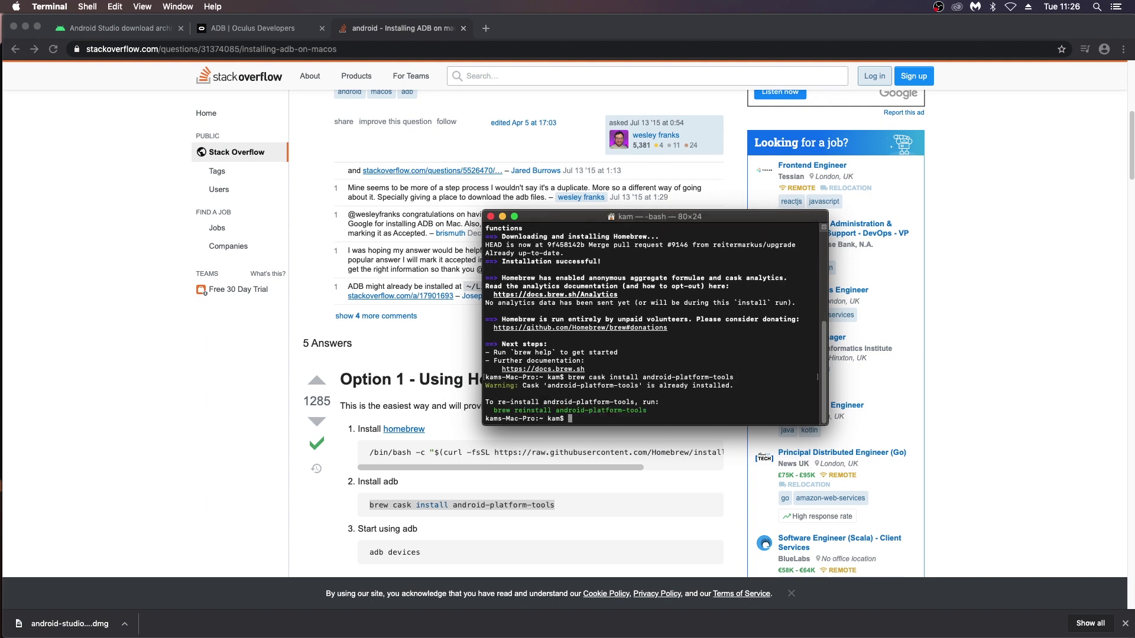
Run adb devices to confirm the headset is attached, then open the UE_4.25 folder.
{"action": "key", "text": "super+Up"}
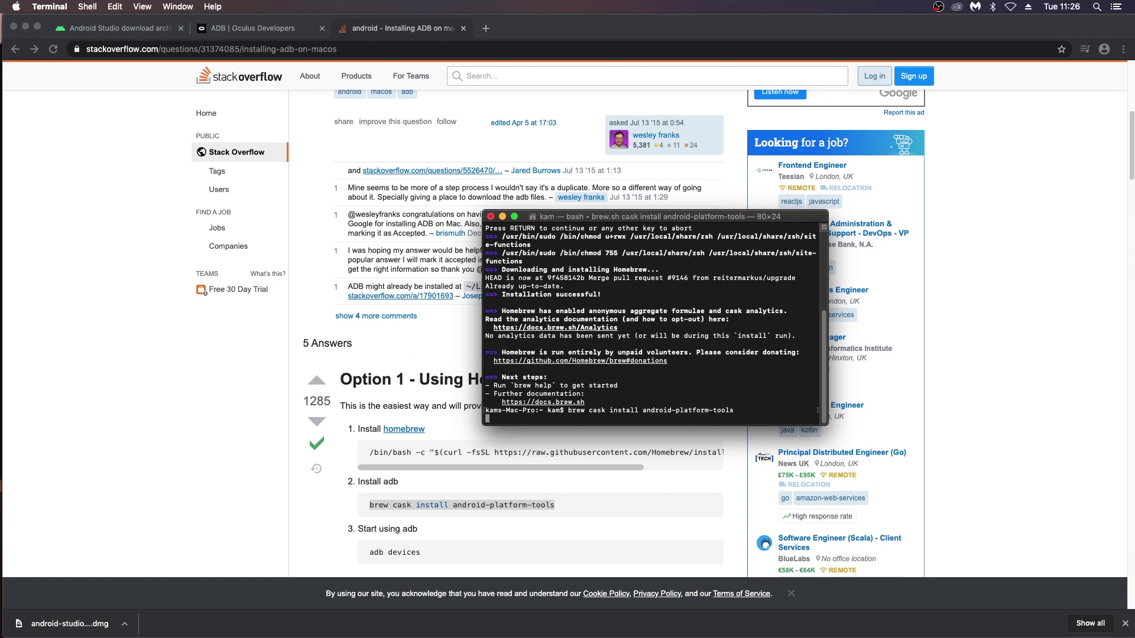
{"action": "key", "text": "super+Down"}
{"action": "type", "text": "adb devices"}
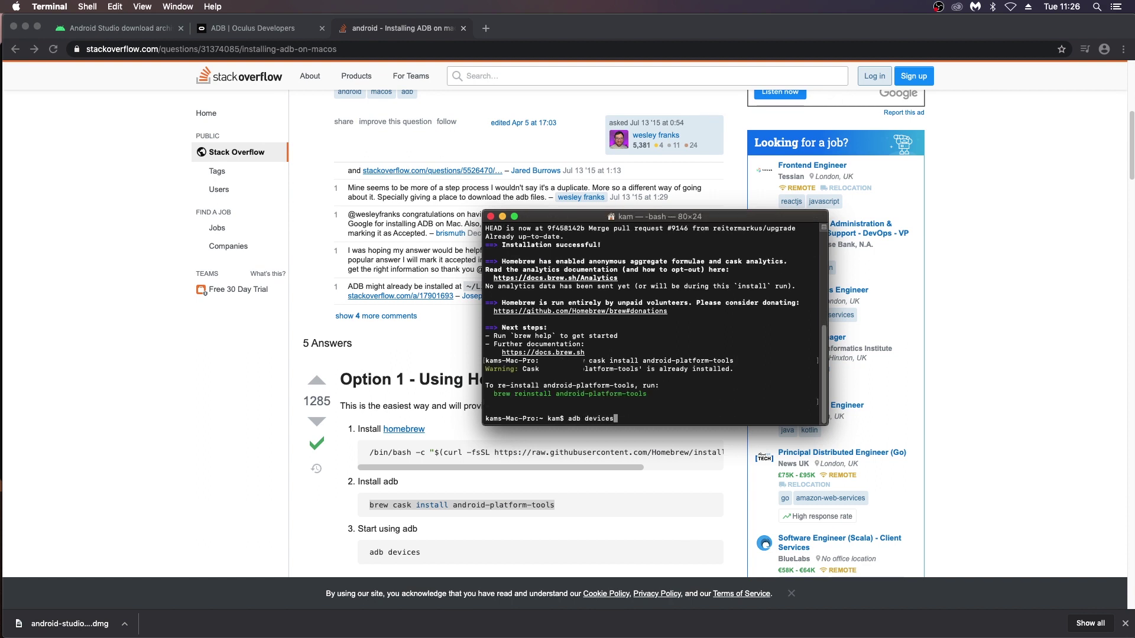
{"action": "key", "text": "Return"}
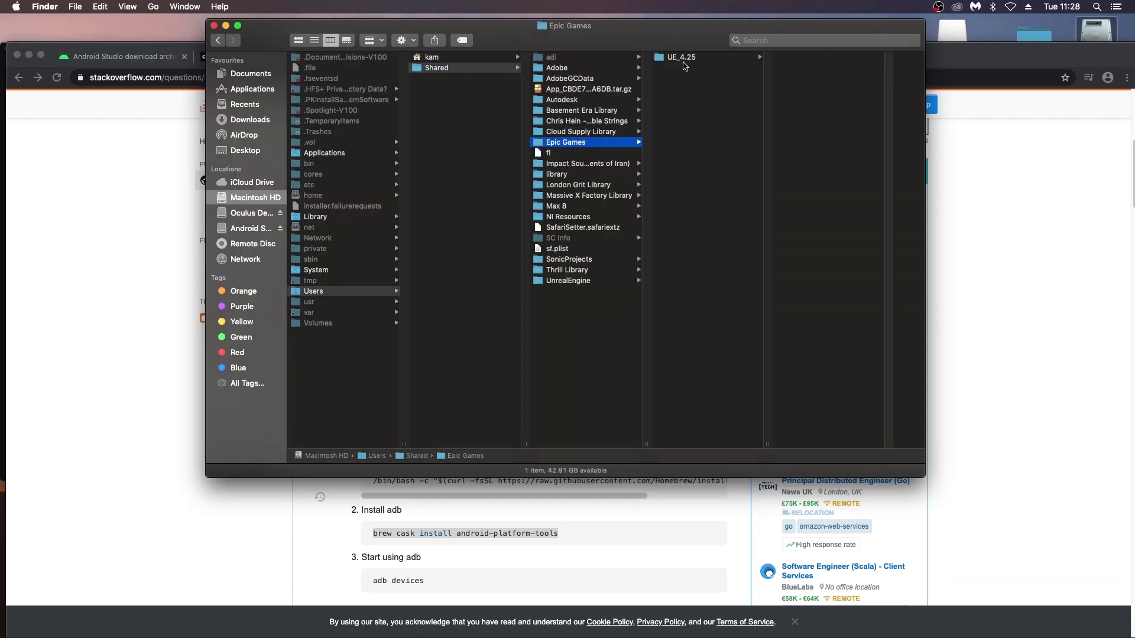
{"action": "left_click", "coordinate": [684, 59]}
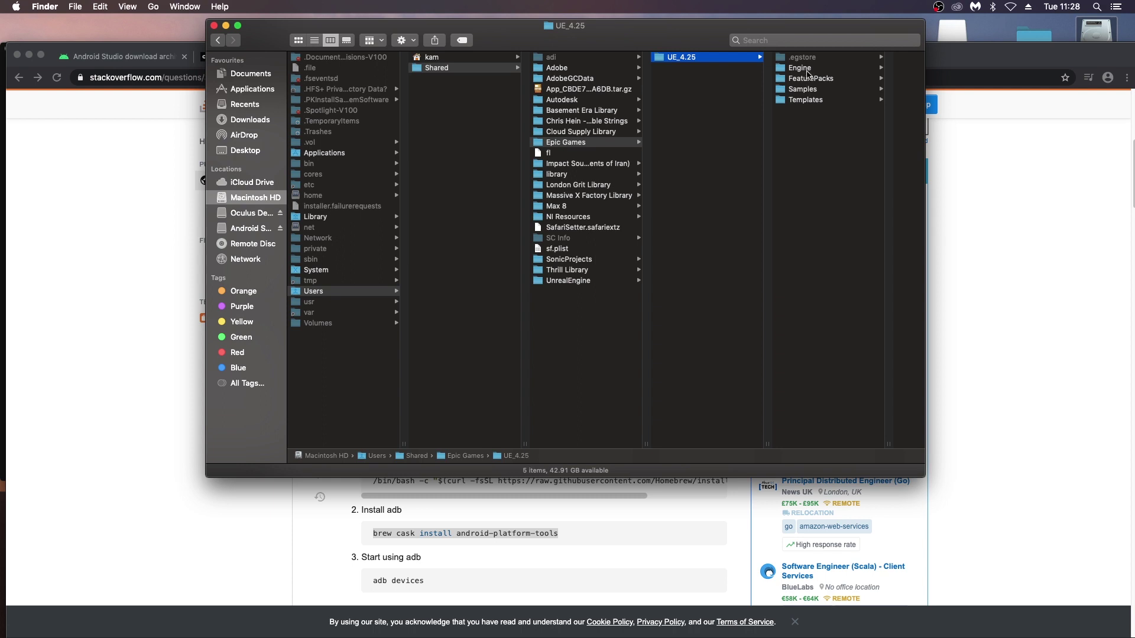
Run SetupAndroid.command from UE_4.25/Engine/Extras/Android and accept its licence with y.
{"action": "left_click", "coordinate": [808, 69]}
{"action": "left_click", "coordinate": [849, 111]}
{"action": "key", "text": "Right"}
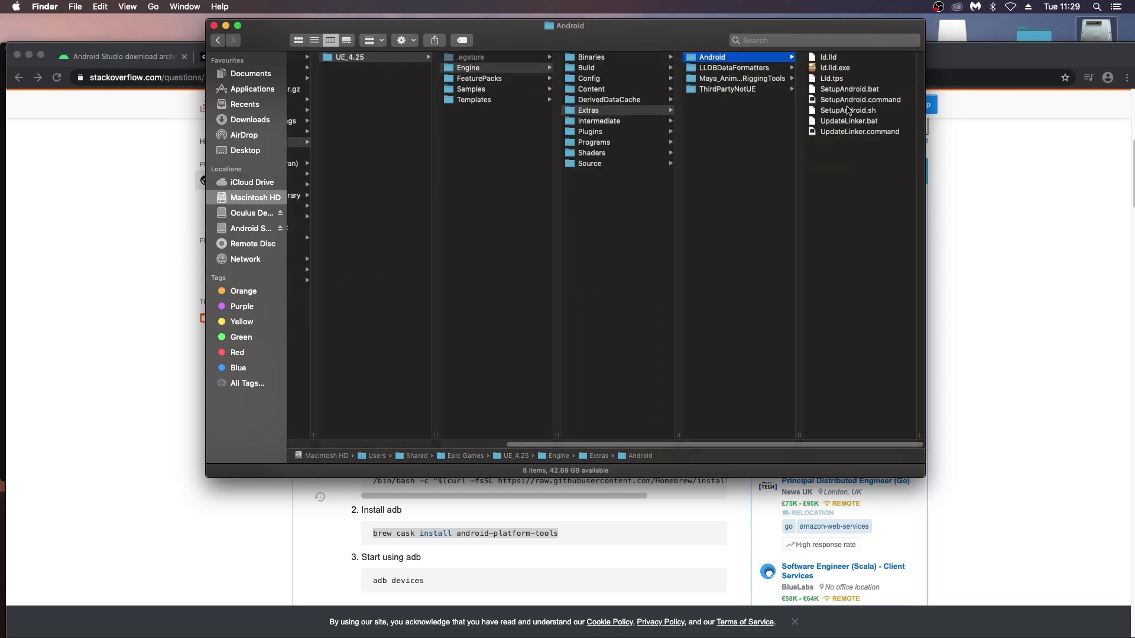
{"action": "double_click", "coordinate": [853, 102]}
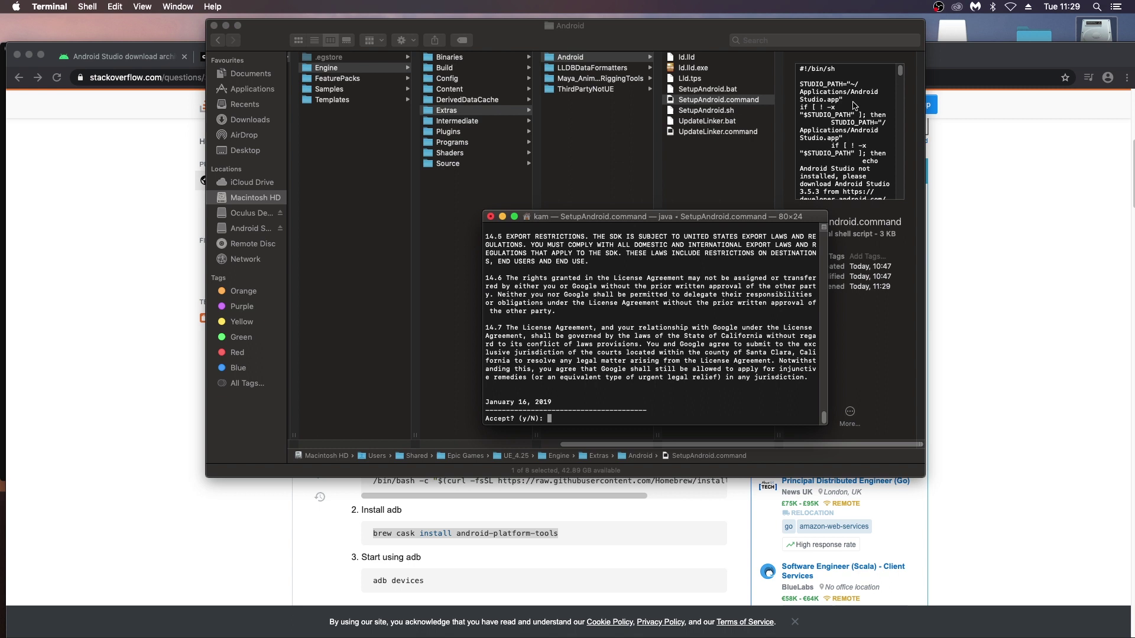
{"action": "type", "text": "y"}
{"action": "key", "text": "Return"}
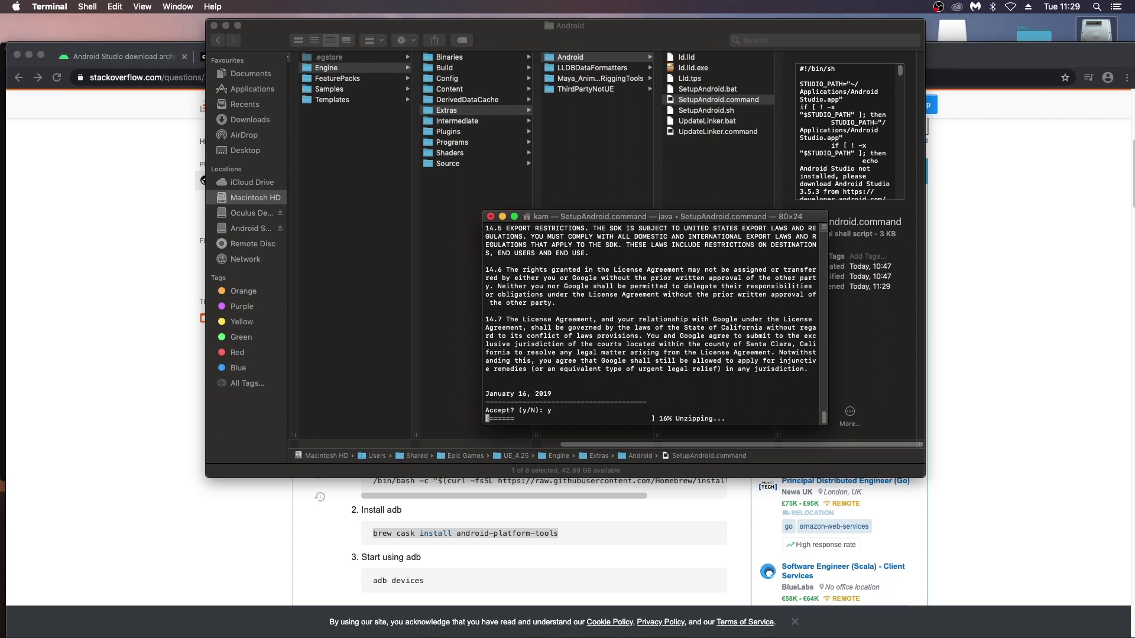
{"action": "left_click", "coordinate": [717, 615]}
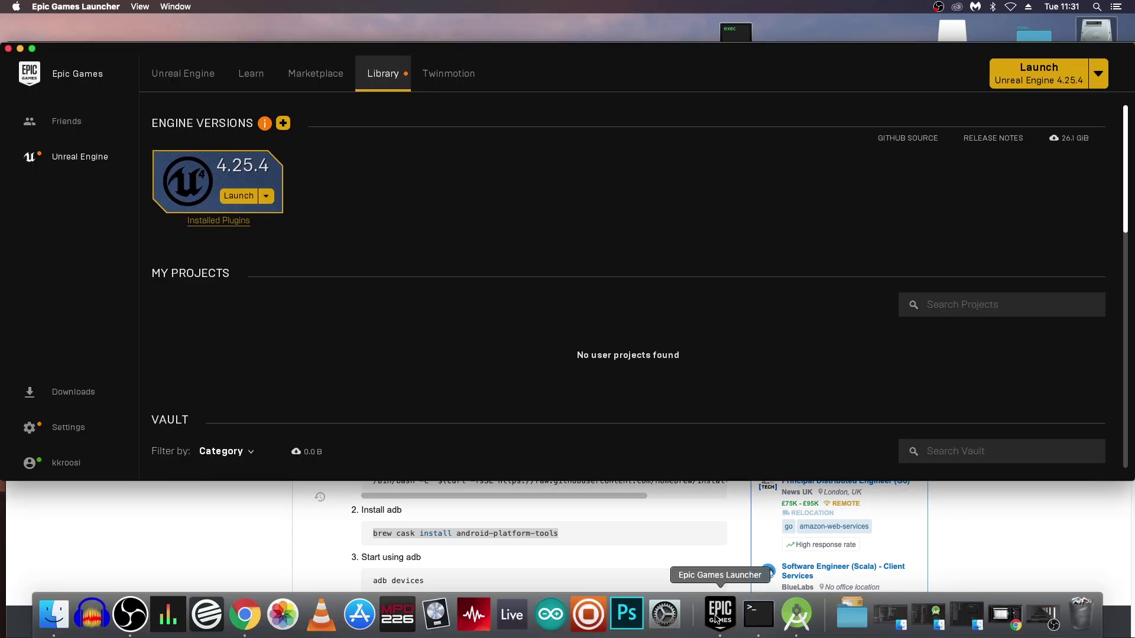
Launch Unreal Engine 4.25.4 and pick the Games category in the Project Browser.
{"action": "left_click", "coordinate": [242, 197]}
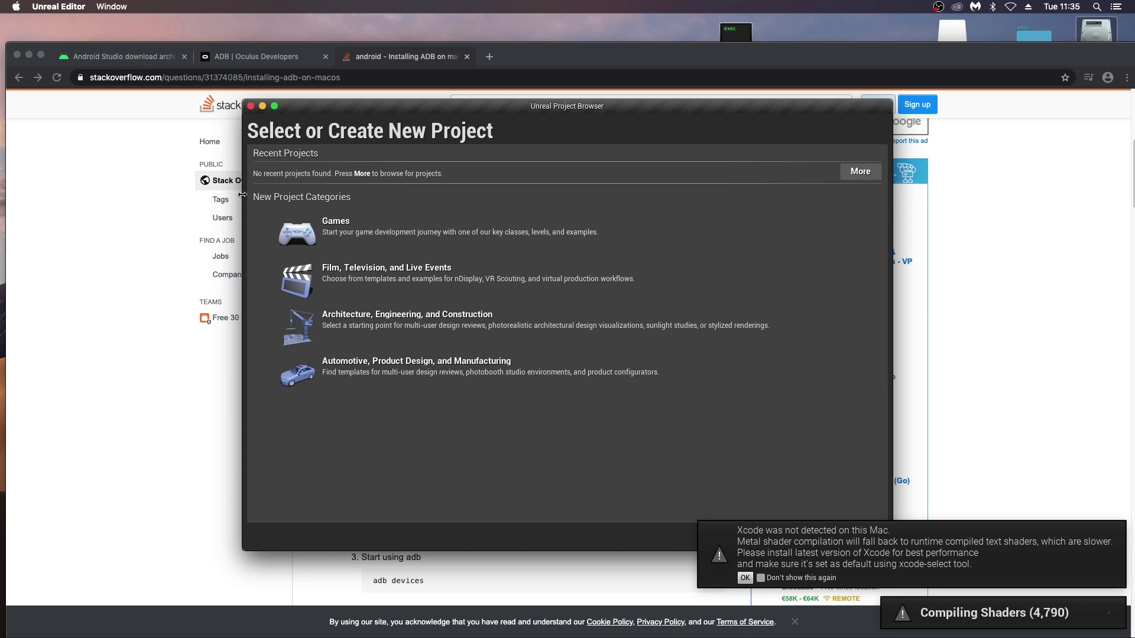
{"action": "left_click", "coordinate": [449, 236]}
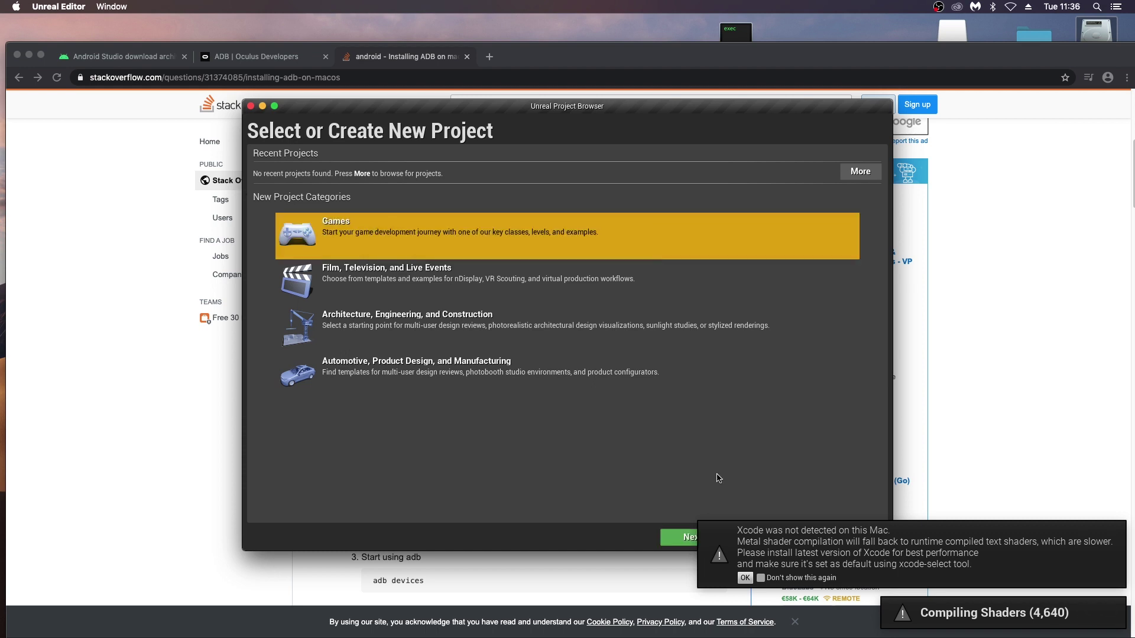
Try updating Xcode from its App Store page and dismiss the 'requires macOS 10.15.4' error.
{"action": "left_click", "coordinate": [745, 577]}
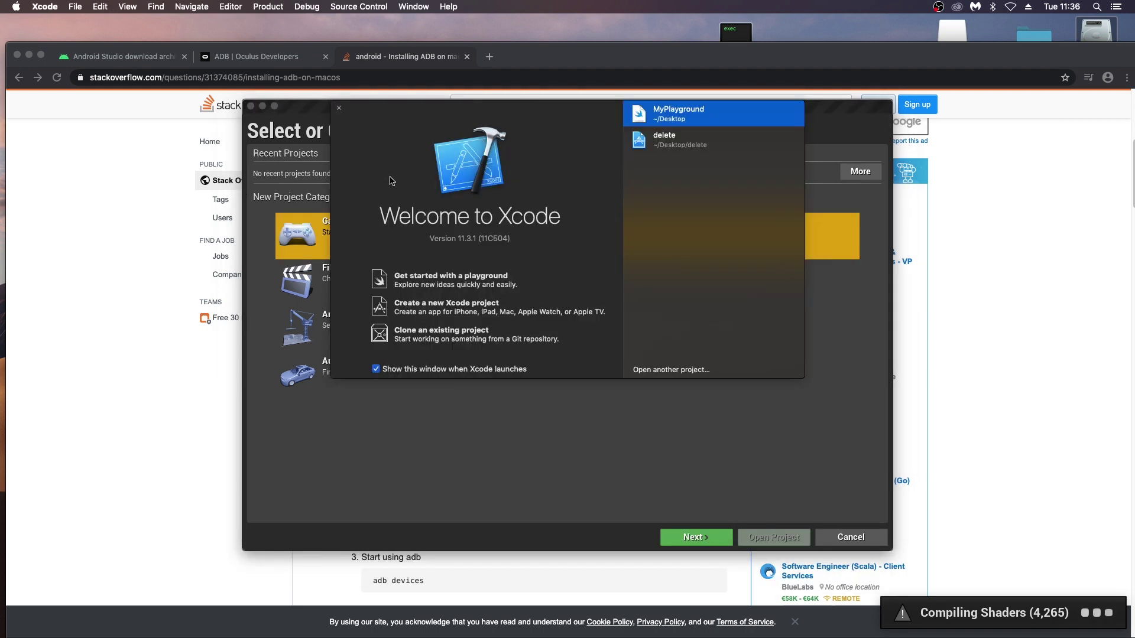
{"action": "left_click_drag", "start_coordinate": [373, 110], "coordinate": [216, 110]}
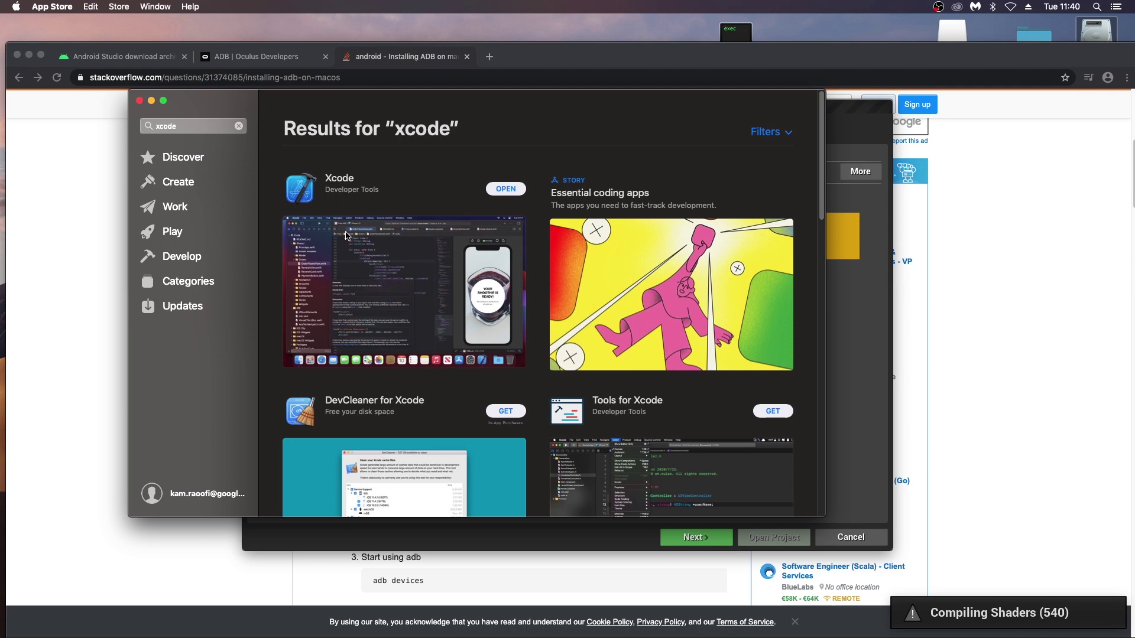
{"action": "left_click", "coordinate": [337, 185]}
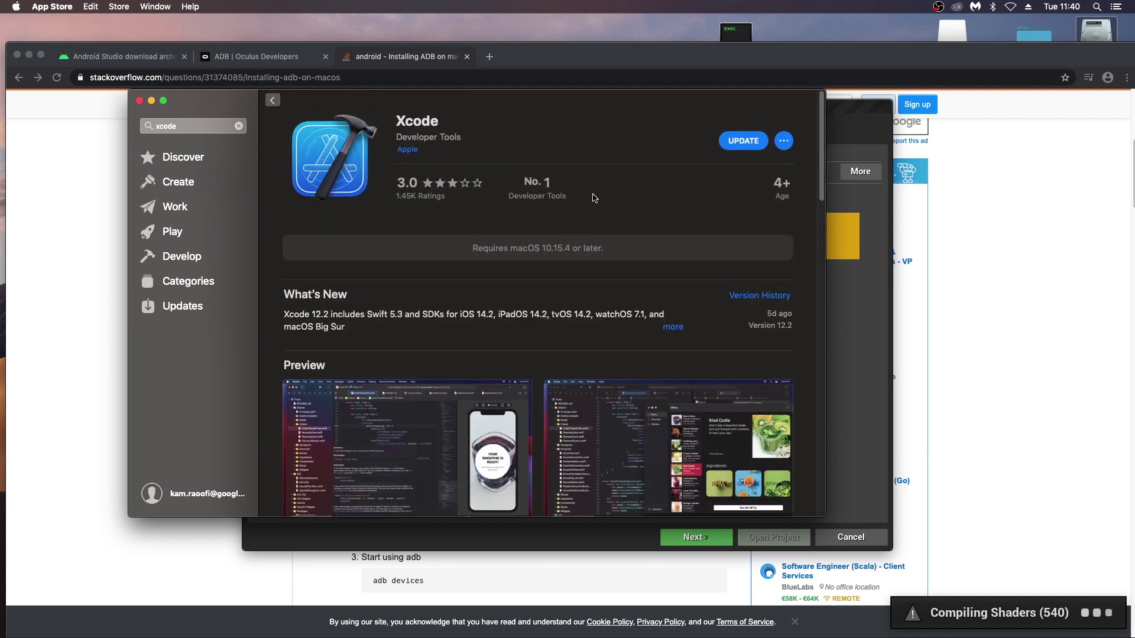
{"action": "left_click", "coordinate": [743, 140]}
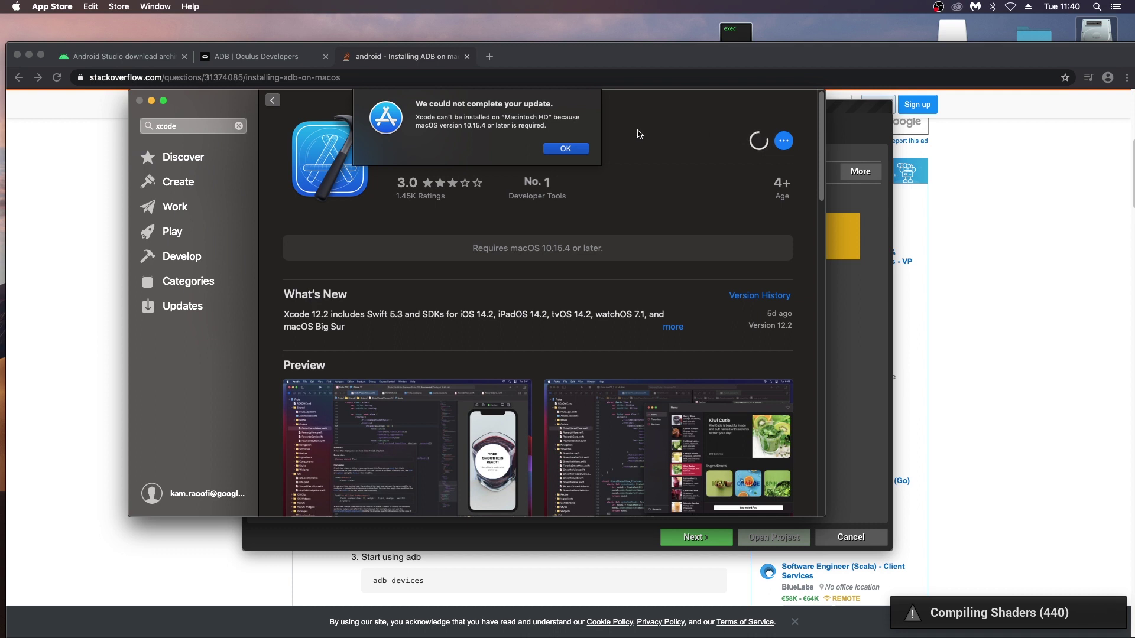
{"action": "left_click", "coordinate": [576, 150]}
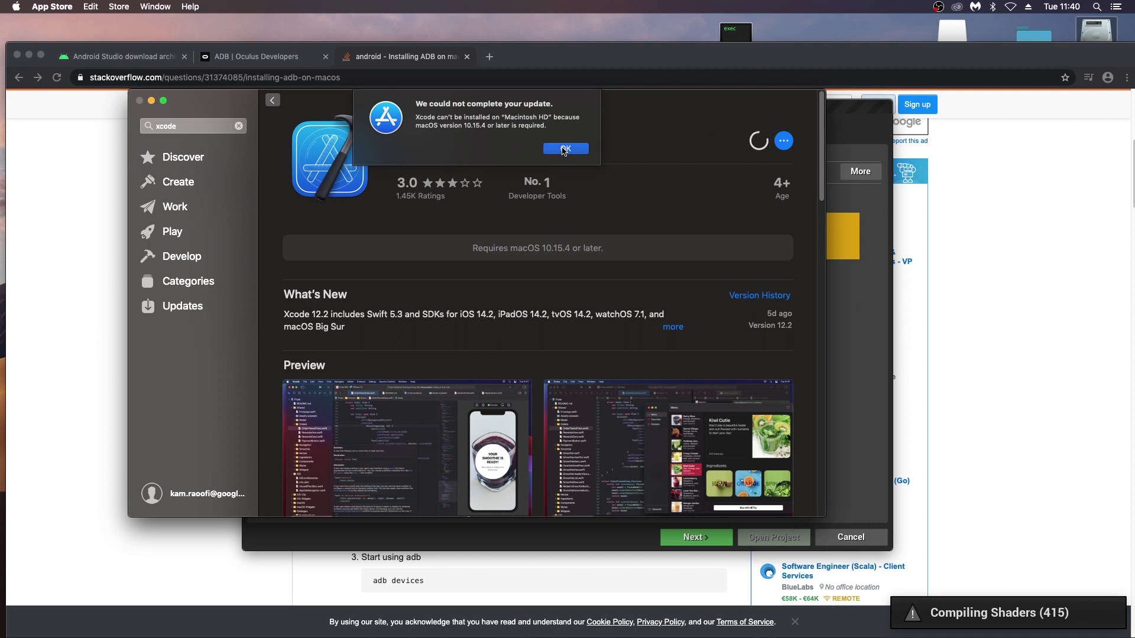
Retry the Xcode update, dismiss the same error again, and open the Apple menu.
{"action": "left_click", "coordinate": [784, 141]}
{"action": "left_click", "coordinate": [726, 139]}
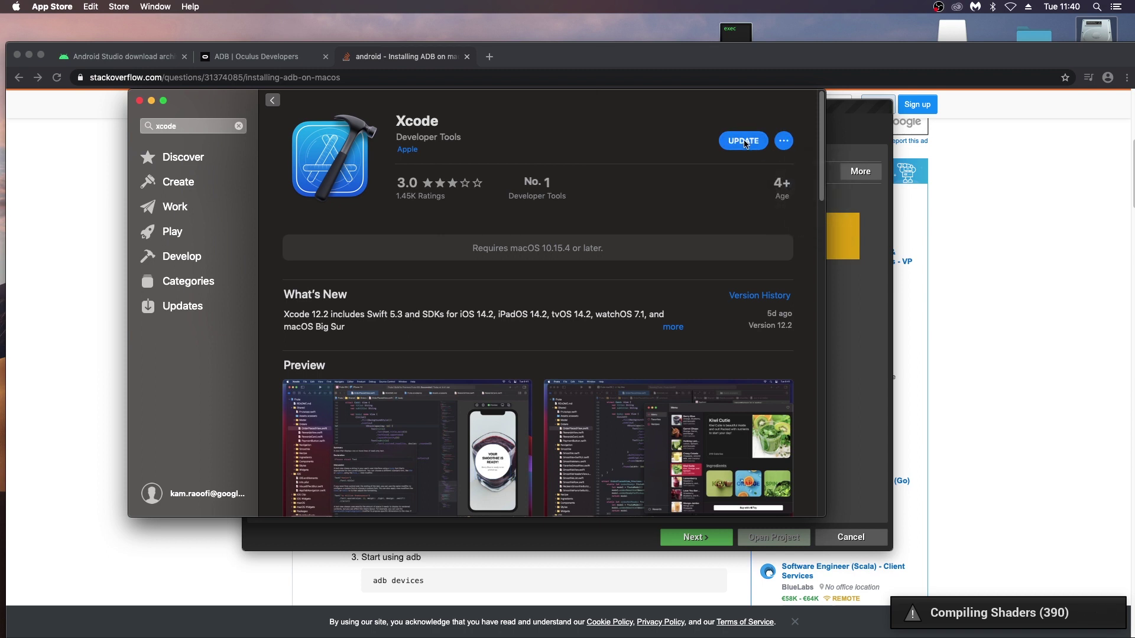
{"action": "left_click", "coordinate": [744, 143]}
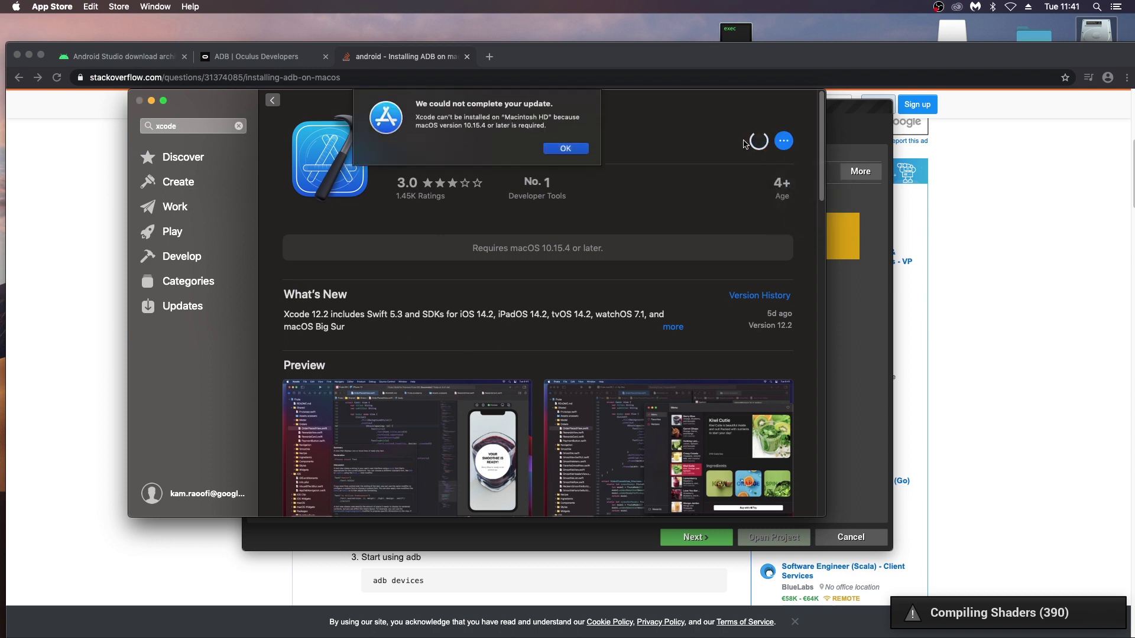
{"action": "left_click", "coordinate": [562, 148]}
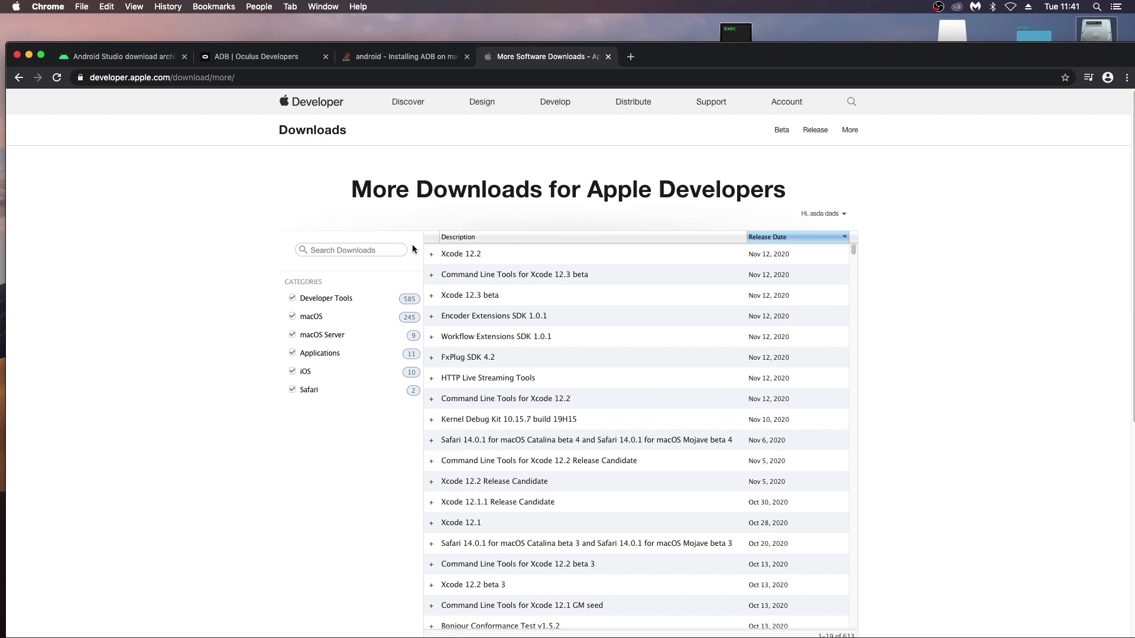
{"action": "left_click", "coordinate": [16, 6]}
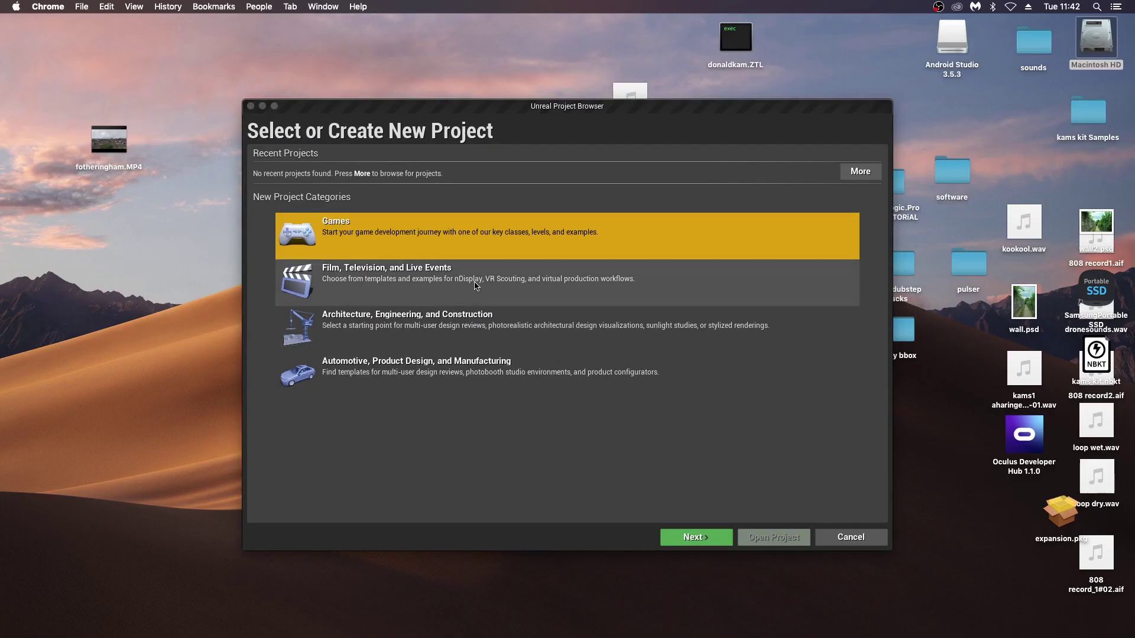
Start a new Games project from the Virtual Reality template.
{"action": "left_click", "coordinate": [693, 538]}
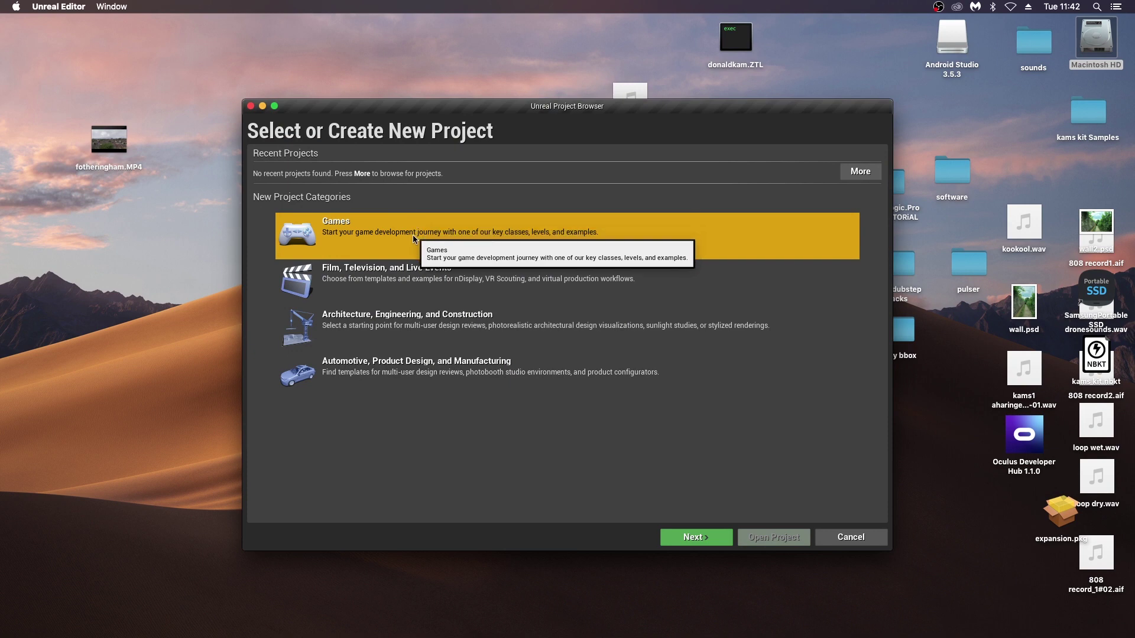
{"action": "left_click", "coordinate": [694, 539]}
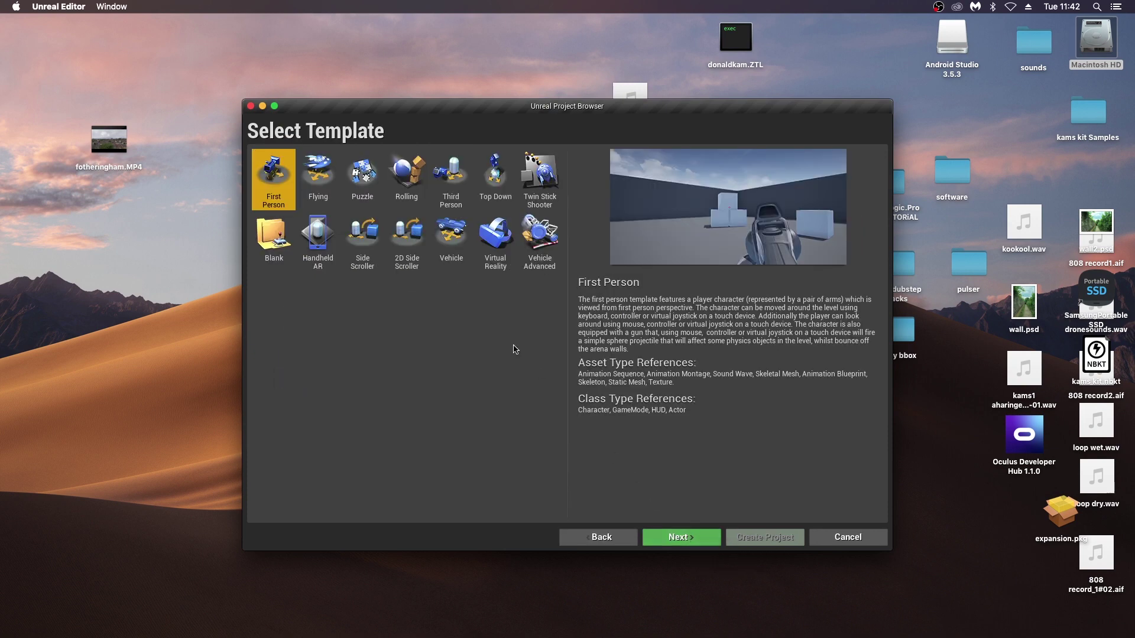
{"action": "left_click", "coordinate": [499, 227]}
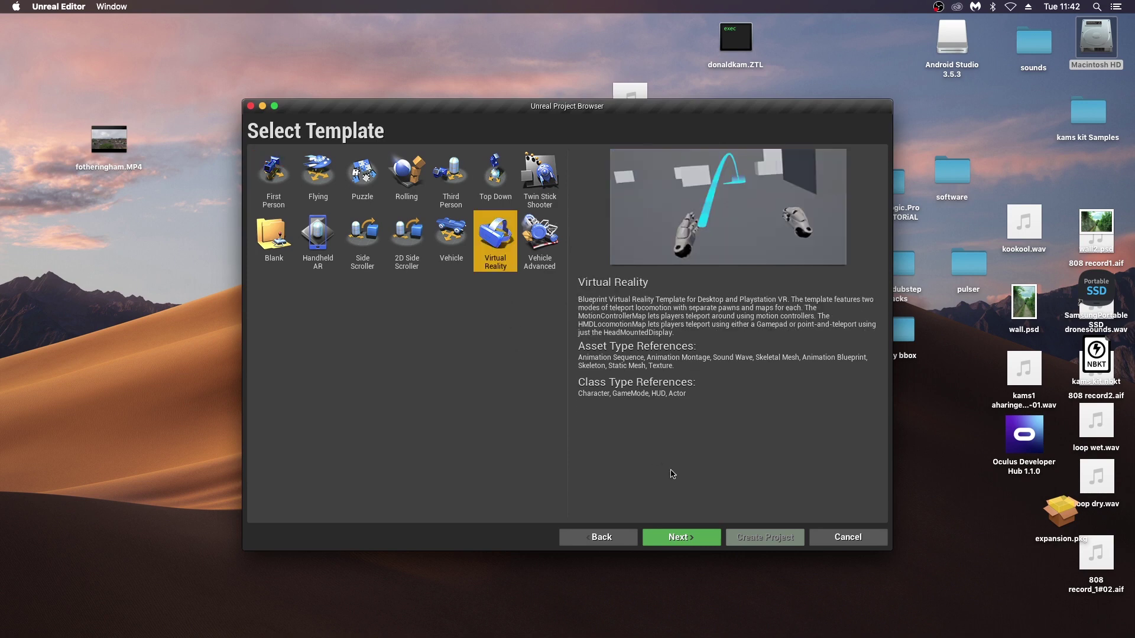
{"action": "left_click", "coordinate": [687, 540]}
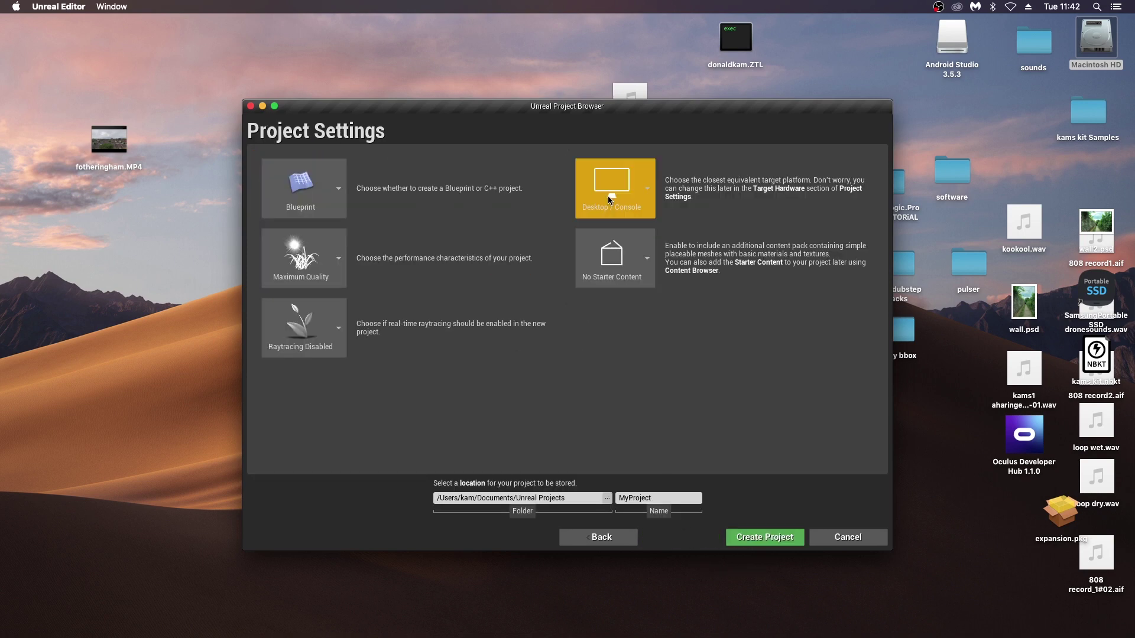
Target Mobile / Tablet at Scalable 3D or 2D, name it 'vrtest1', and create it.
{"action": "left_click", "coordinate": [613, 201]}
{"action": "left_click", "coordinate": [626, 296]}
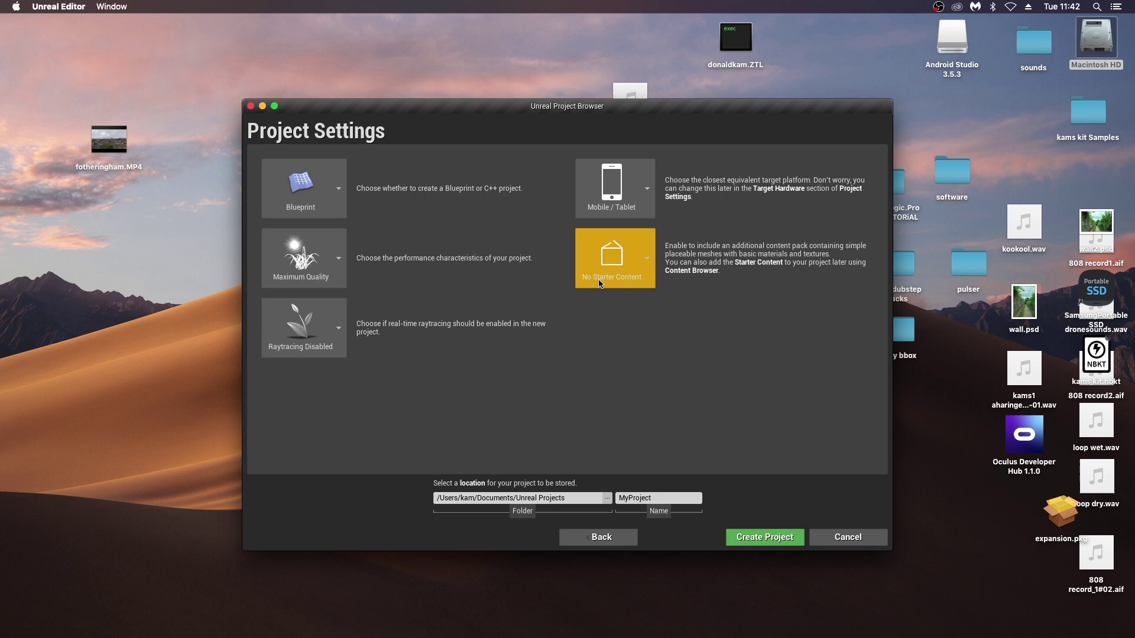
{"action": "left_click", "coordinate": [309, 249]}
{"action": "left_click", "coordinate": [307, 380]}
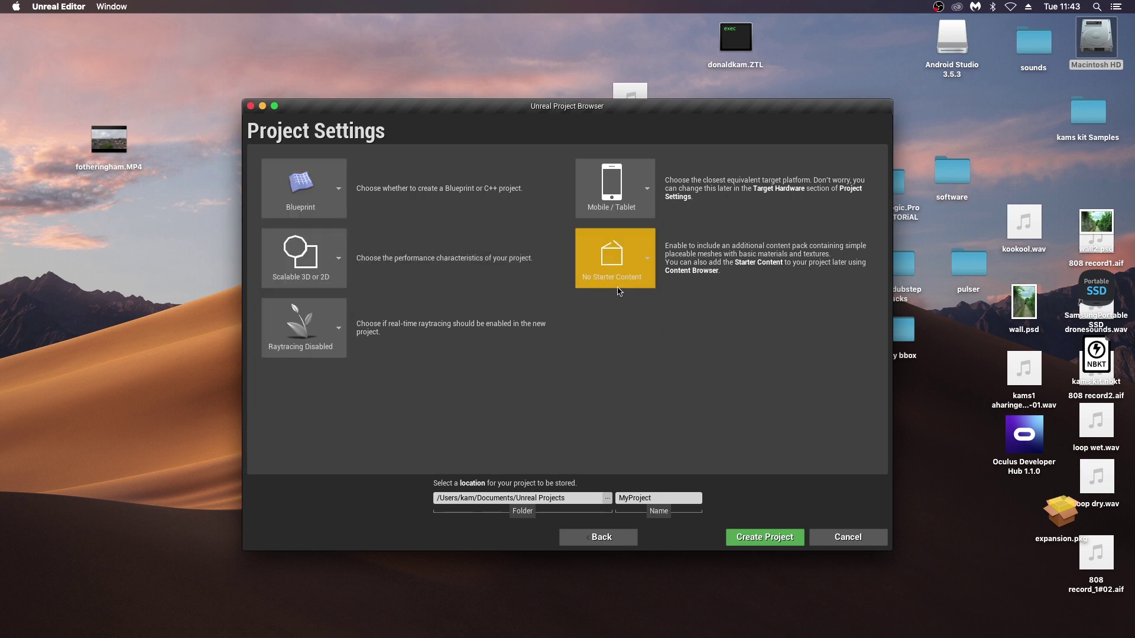
{"action": "left_click", "coordinate": [666, 501]}
{"action": "type", "text": "vr"}
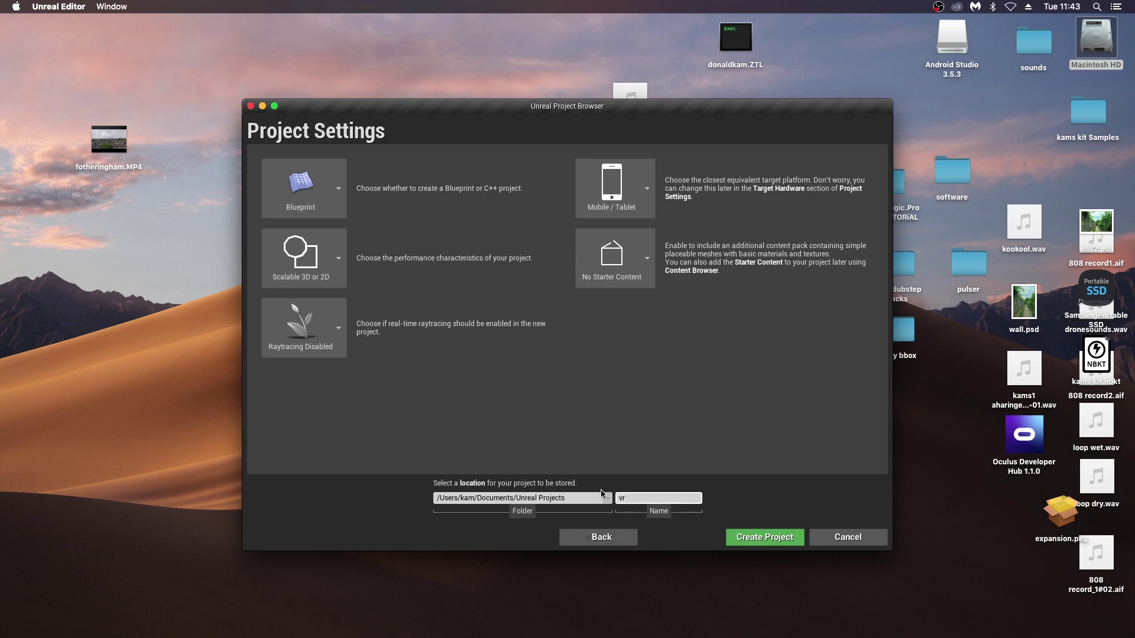
{"action": "type", "text": "test1"}
{"action": "left_click", "coordinate": [736, 539]}
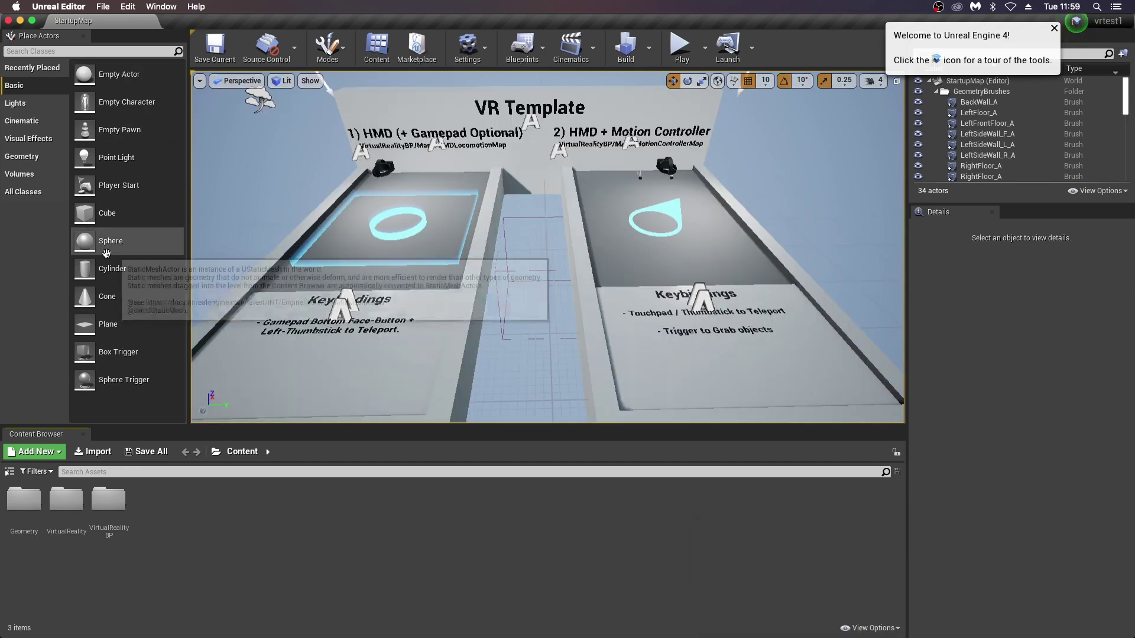
Load MotionControllerMap from the VirtualRealityBP/Maps folder in the Content Browser.
{"action": "double_click", "coordinate": [109, 520]}
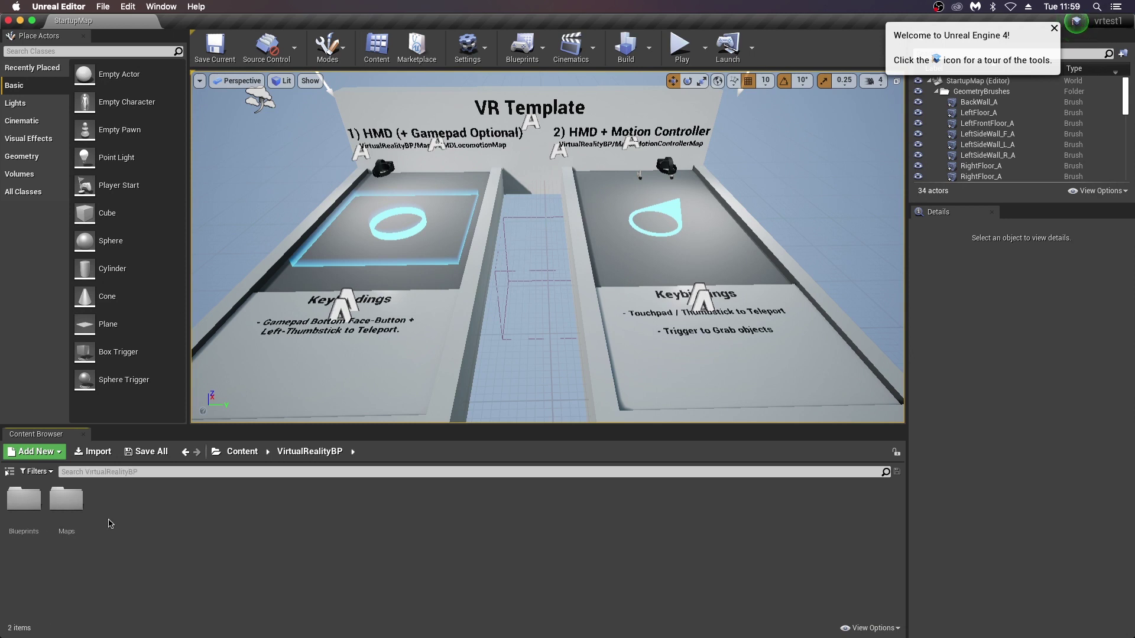
{"action": "double_click", "coordinate": [66, 514]}
{"action": "double_click", "coordinate": [114, 506]}
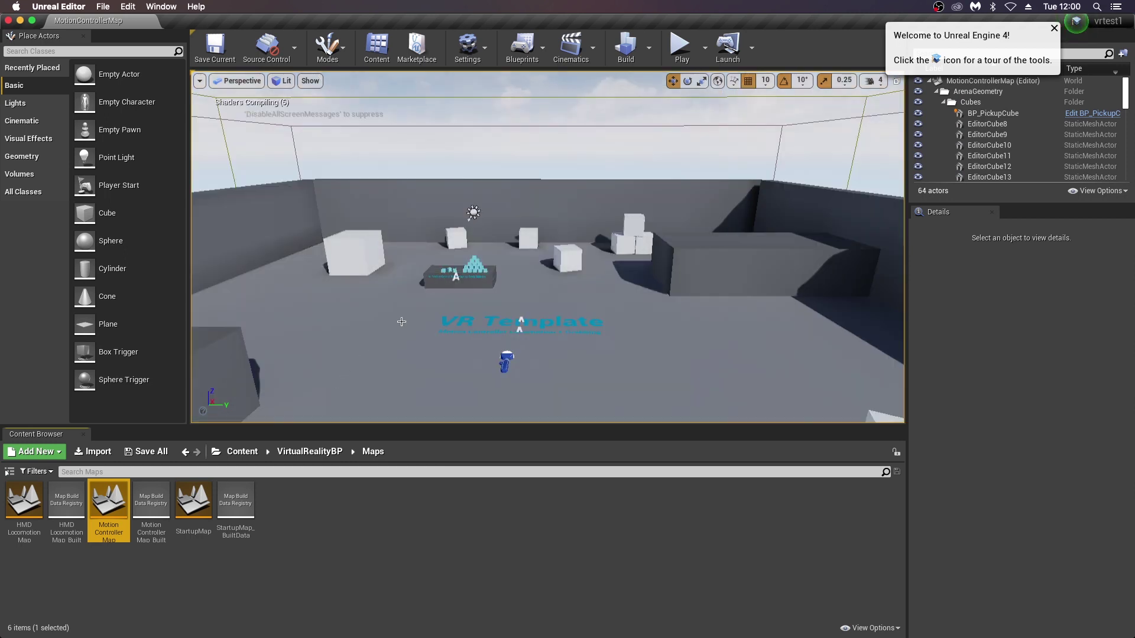
Open Project Settings, then filter the Plugins browser by 'ocul' to check Oculus VR is enabled.
{"action": "left_click", "coordinate": [467, 47]}
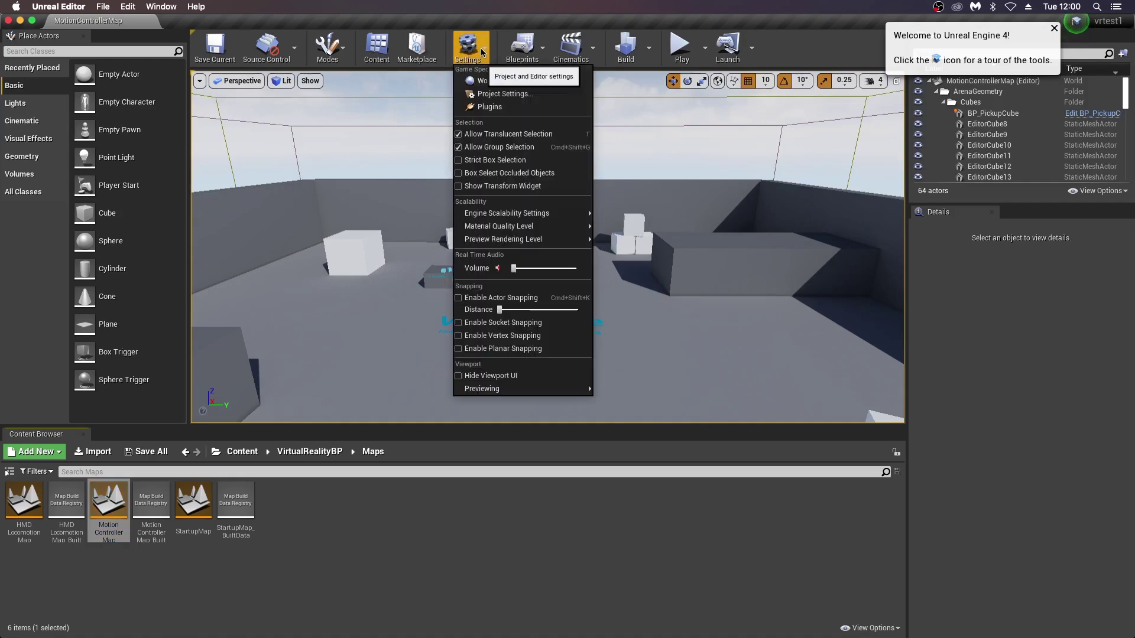
{"action": "left_click", "coordinate": [494, 93]}
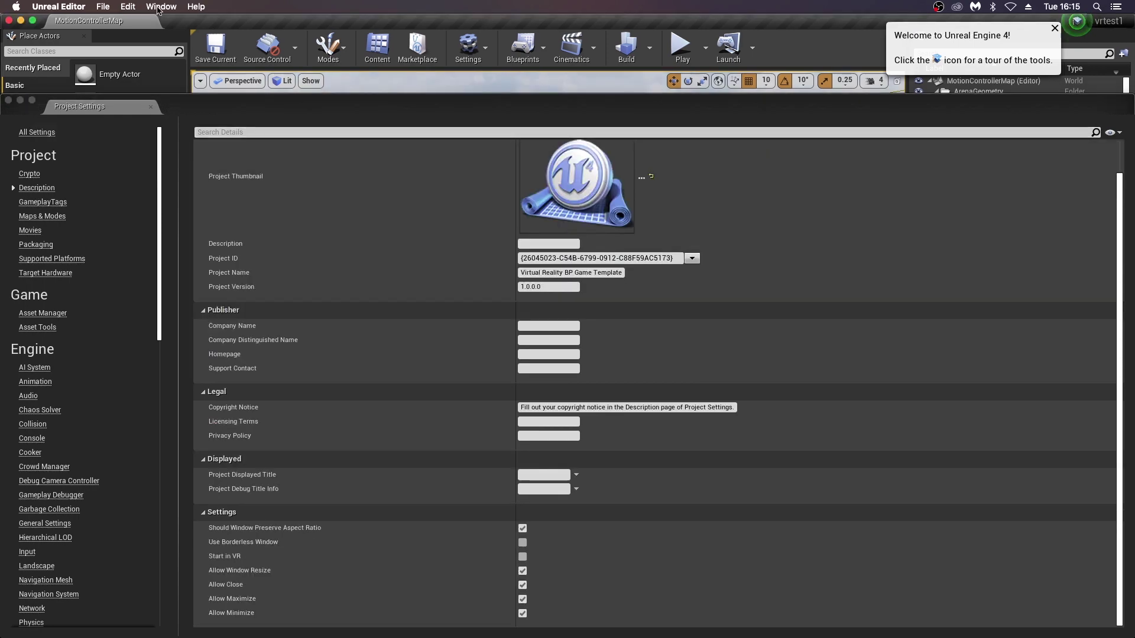
{"action": "left_click", "coordinate": [128, 7]}
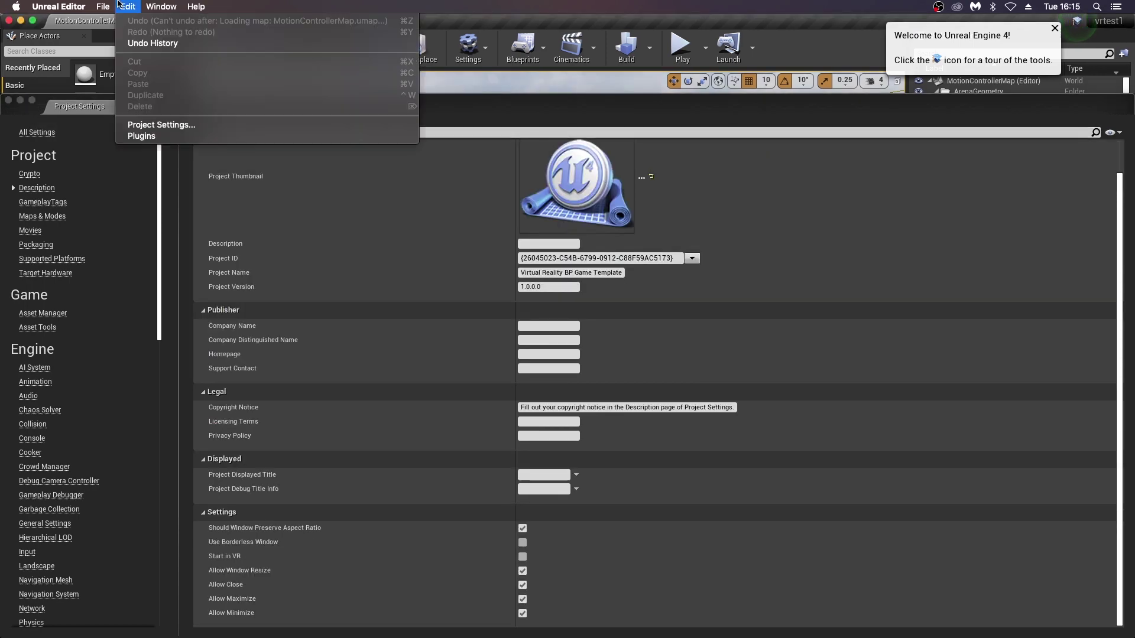
{"action": "left_click", "coordinate": [155, 136]}
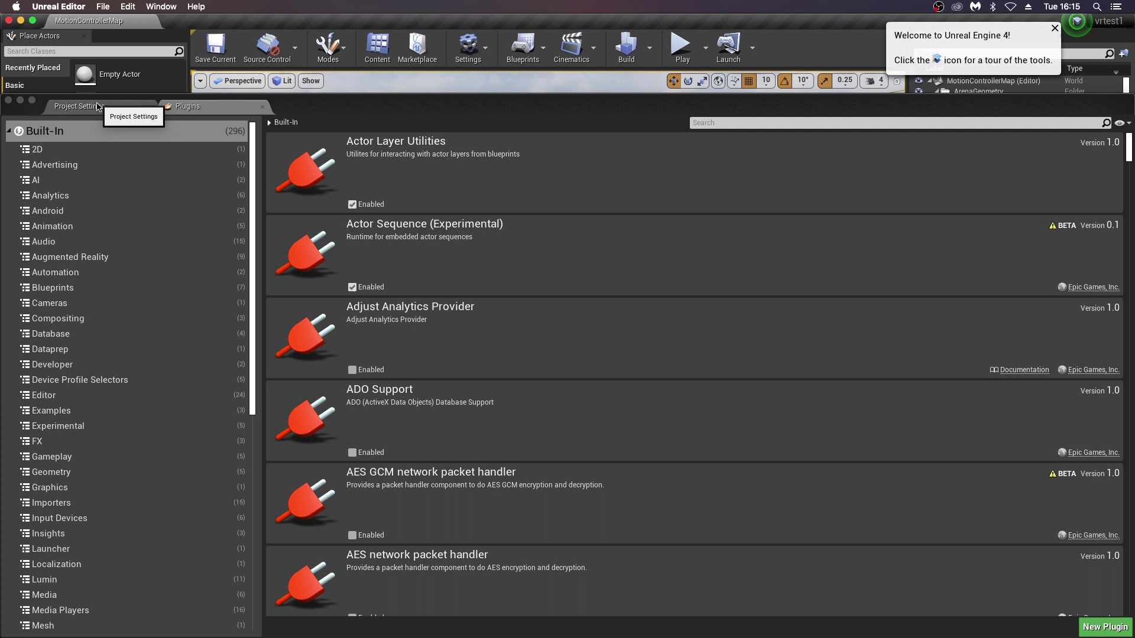
{"action": "left_click", "coordinate": [719, 124]}
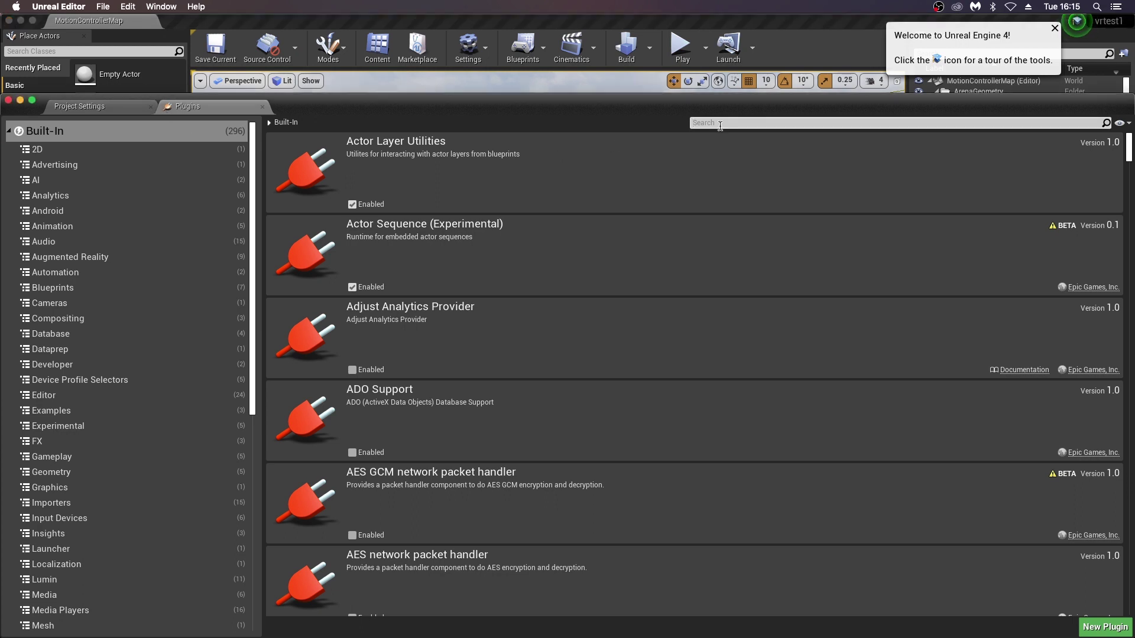
{"action": "type", "text": "ocul"}
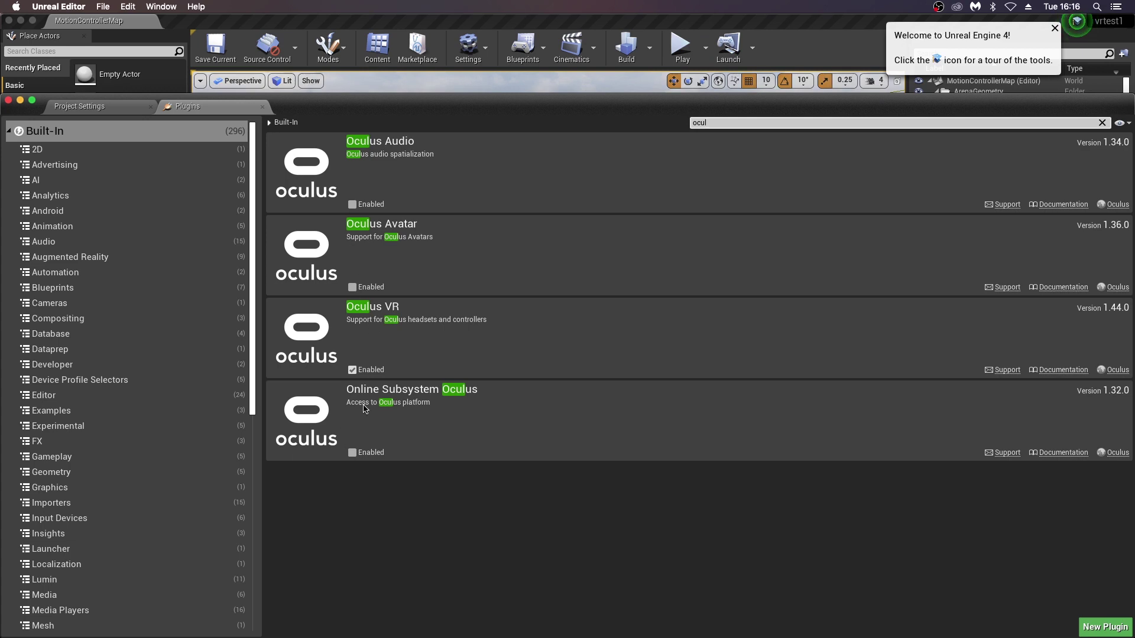
Set the Editor Startup Map to MotionControllerMap under Maps & Modes.
{"action": "left_click", "coordinate": [89, 107]}
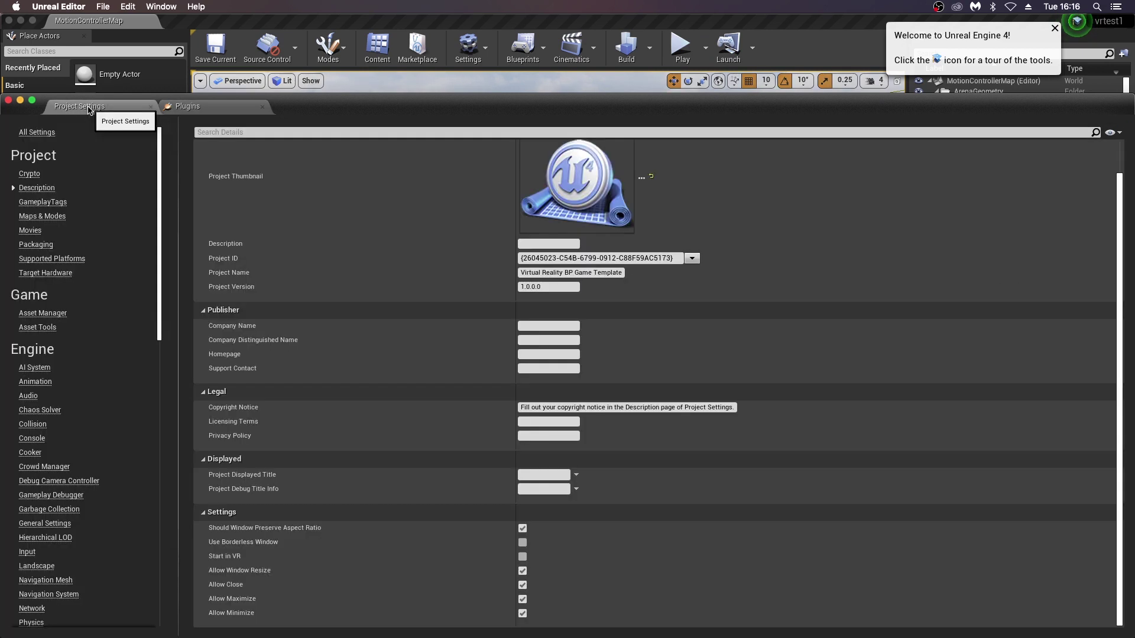
{"action": "left_click", "coordinate": [42, 216]}
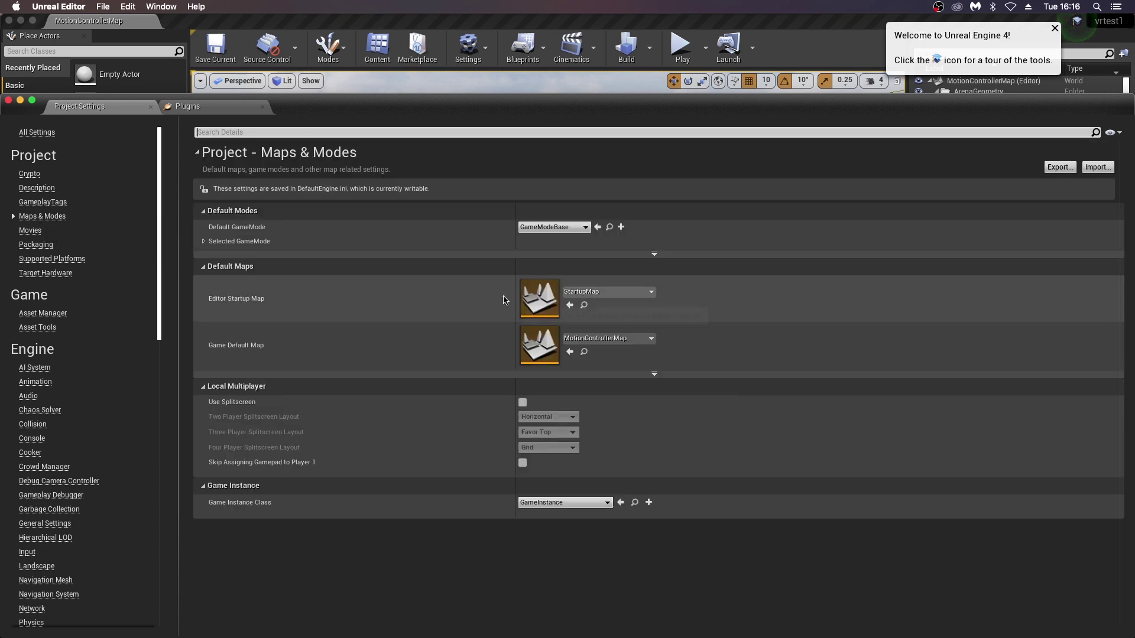
{"action": "left_click", "coordinate": [597, 292]}
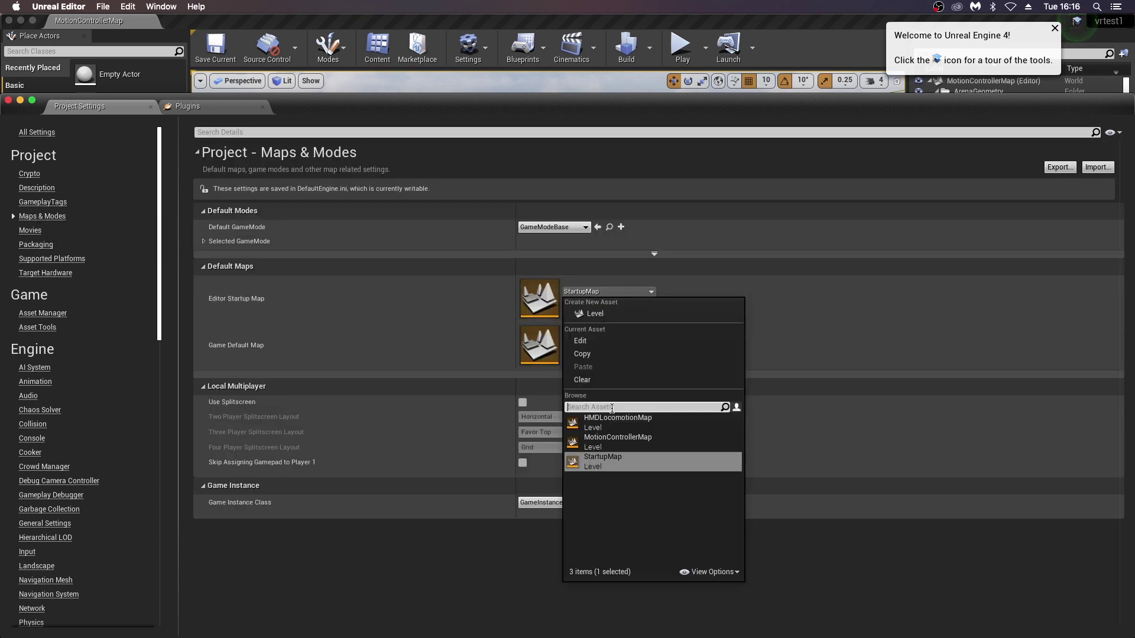
{"action": "left_click", "coordinate": [626, 447]}
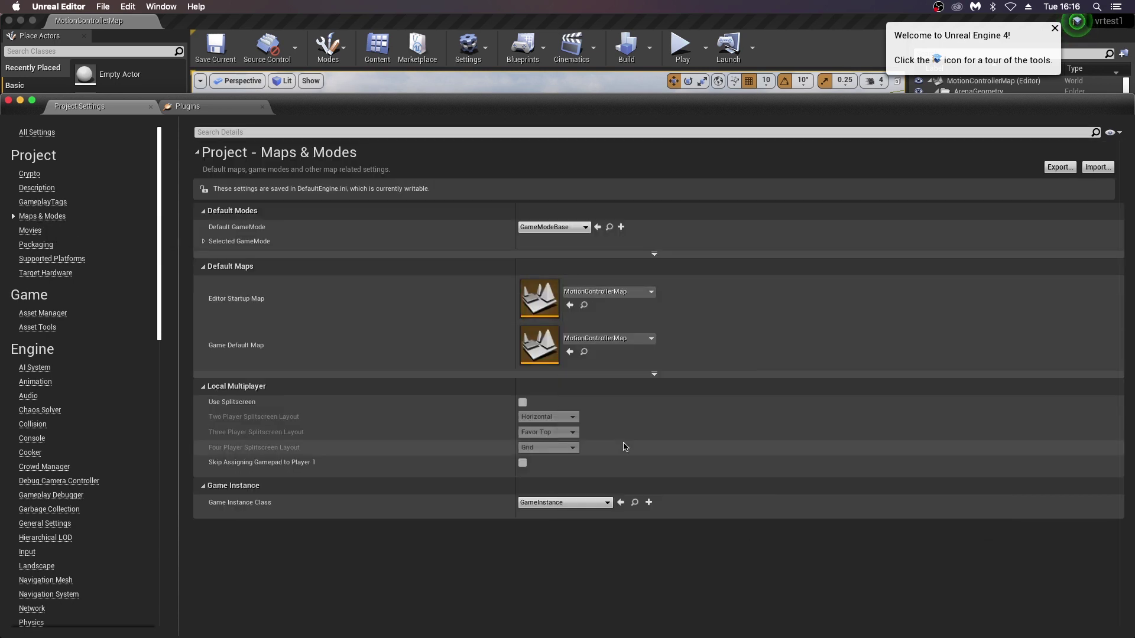
Turn on 'Cook only maps' in the advanced Packaging settings.
{"action": "left_click", "coordinate": [27, 244]}
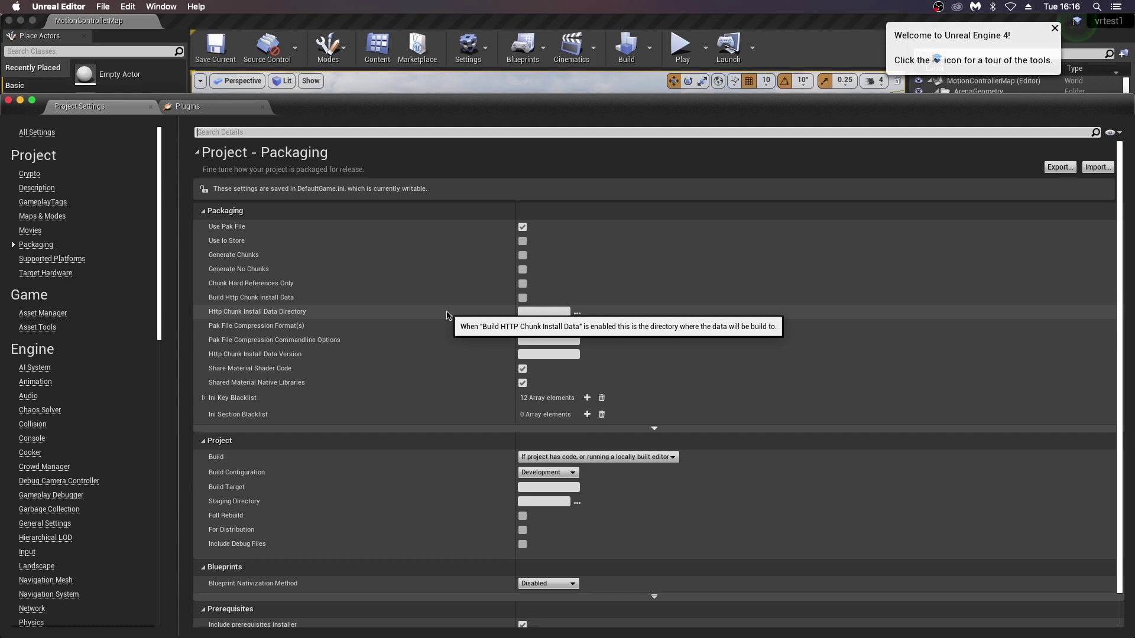
{"action": "scroll", "coordinate": [448, 315], "scroll_direction": "down", "scroll_amount": 1}
{"action": "left_click", "coordinate": [654, 400]}
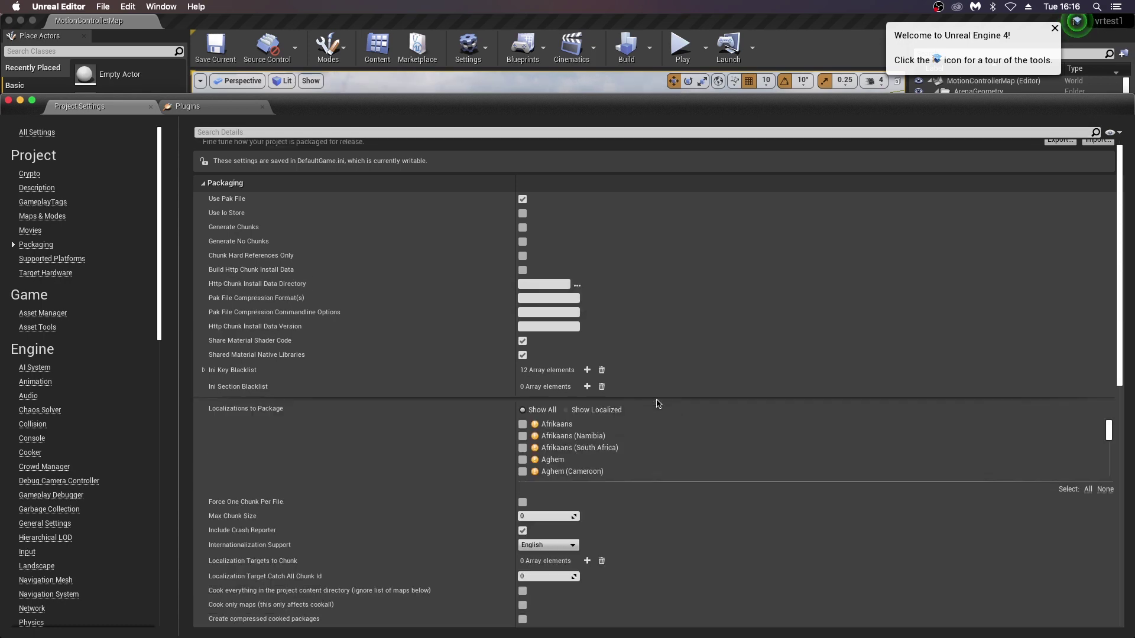
{"action": "scroll", "coordinate": [420, 375], "scroll_direction": "down", "scroll_amount": 10}
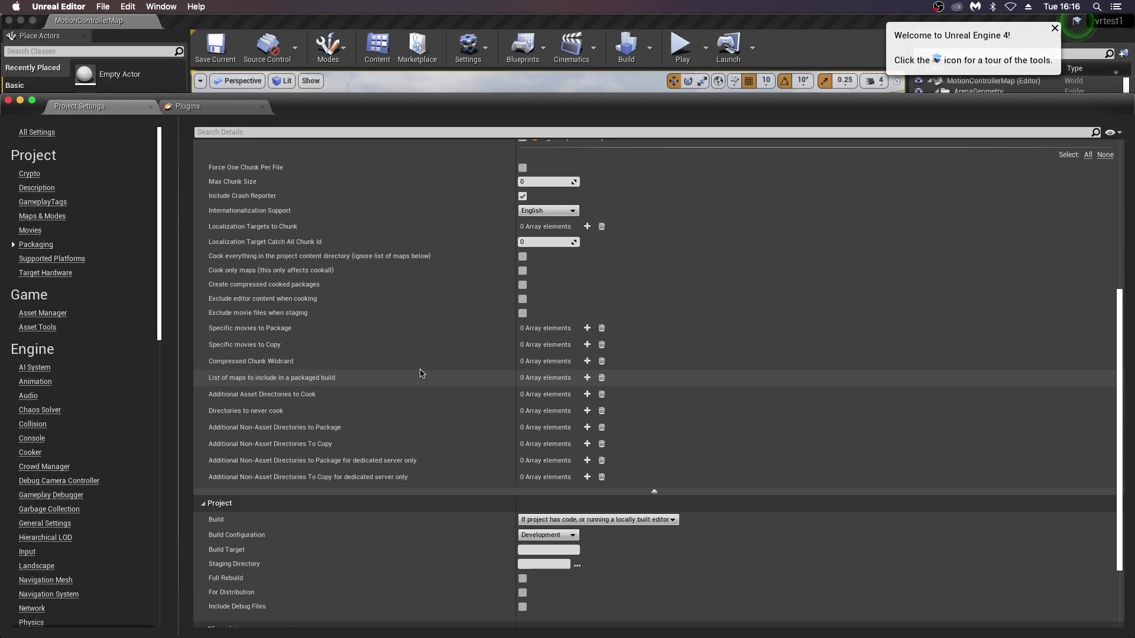
{"action": "left_click", "coordinate": [523, 270]}
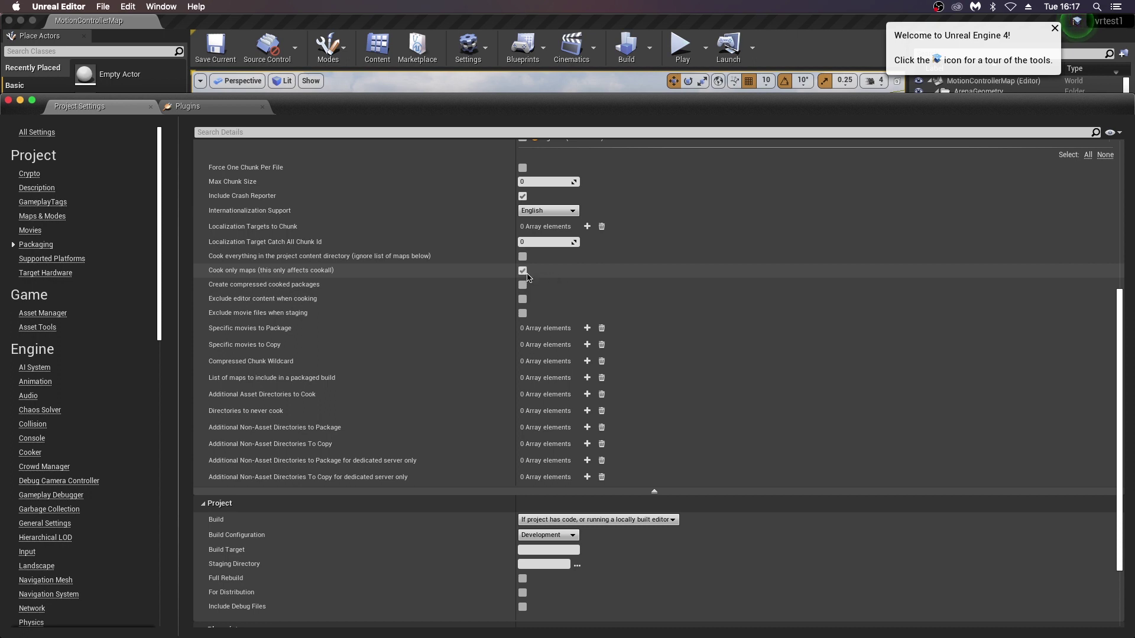
Add MotionControllerMap from VirtualRealityBP/Maps to the list of maps to include in packaging.
{"action": "left_click", "coordinate": [586, 378]}
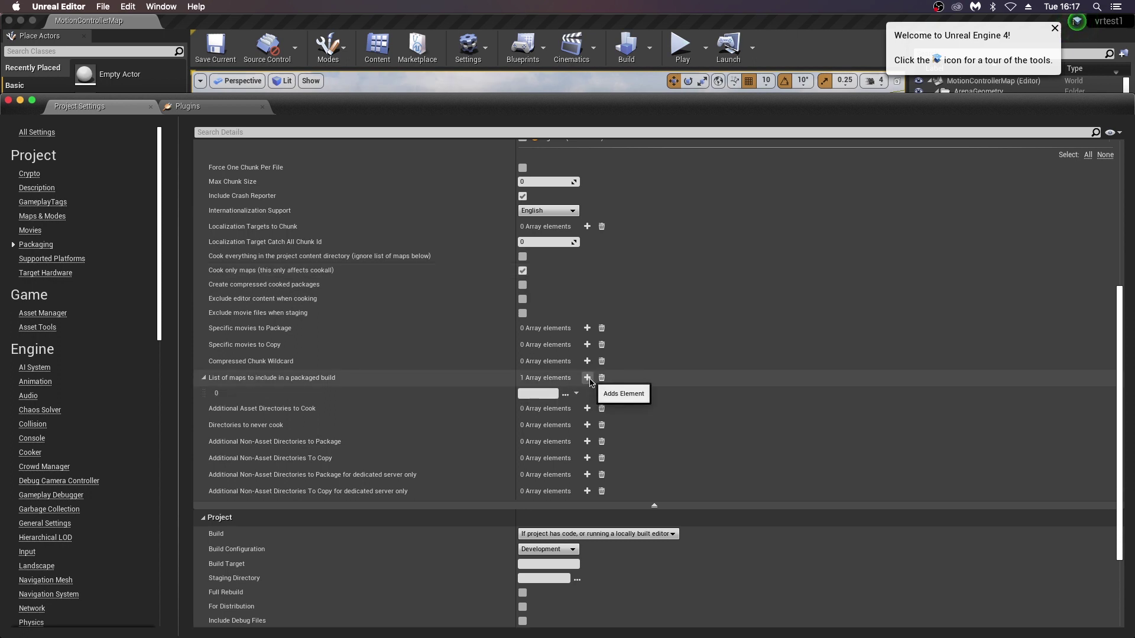
{"action": "left_click", "coordinate": [565, 394]}
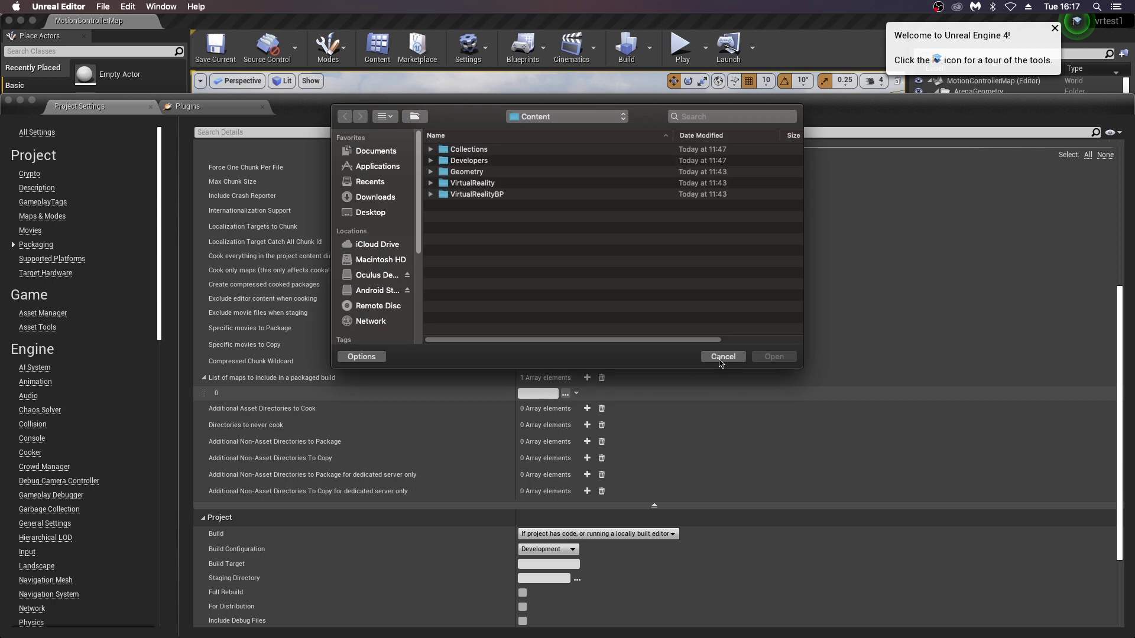
{"action": "double_click", "coordinate": [468, 193]}
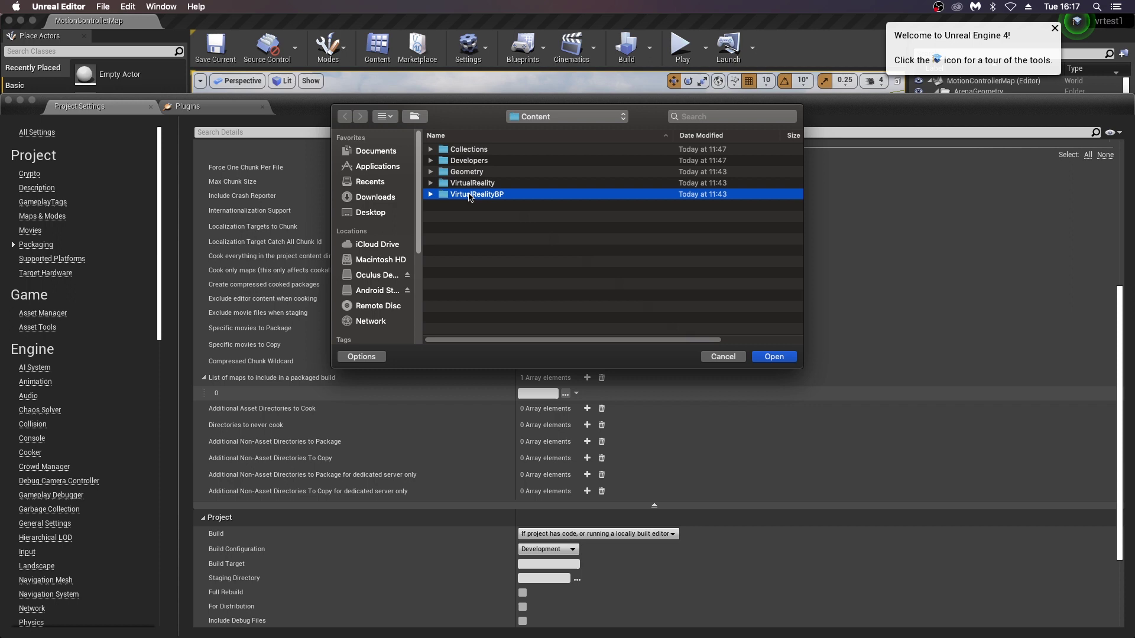
{"action": "double_click", "coordinate": [467, 162]}
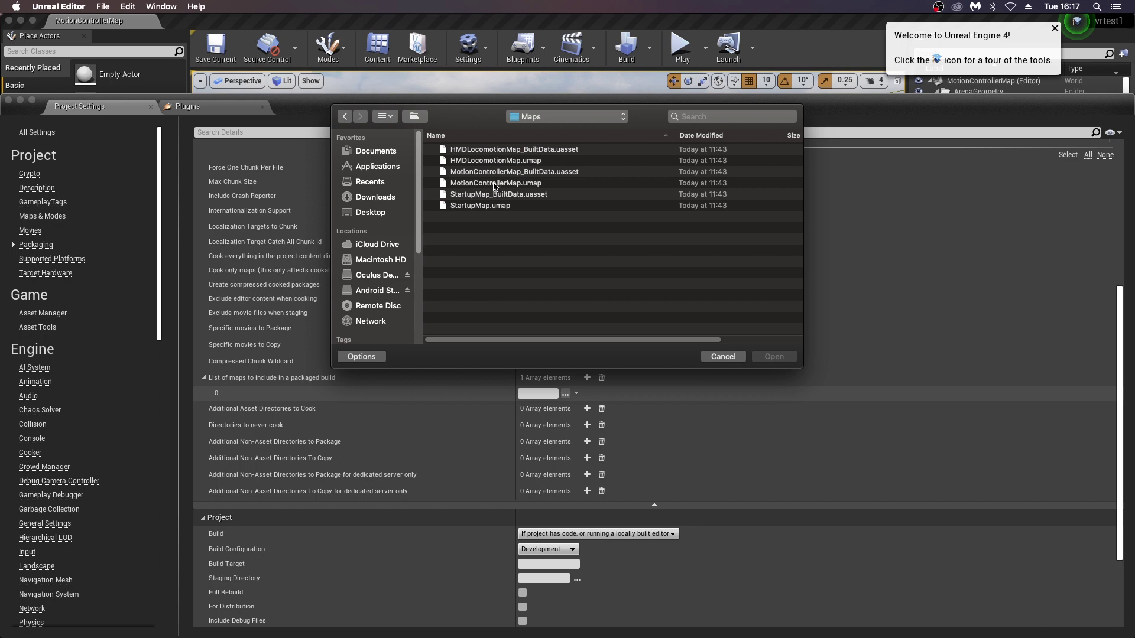
{"action": "left_click", "coordinate": [494, 183]}
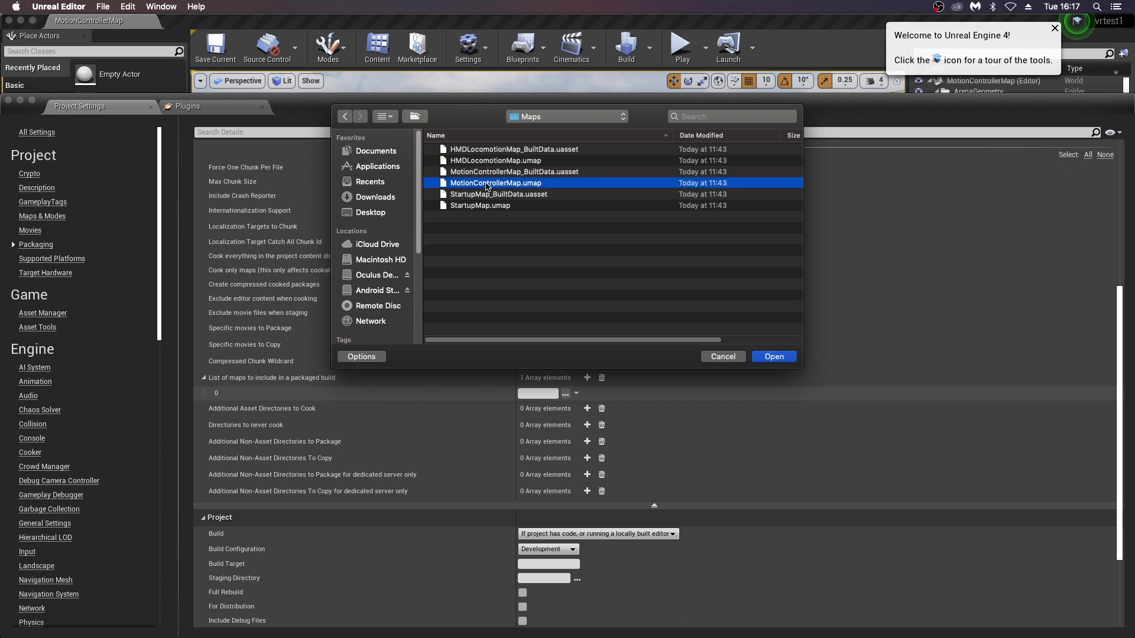
{"action": "left_click", "coordinate": [774, 357]}
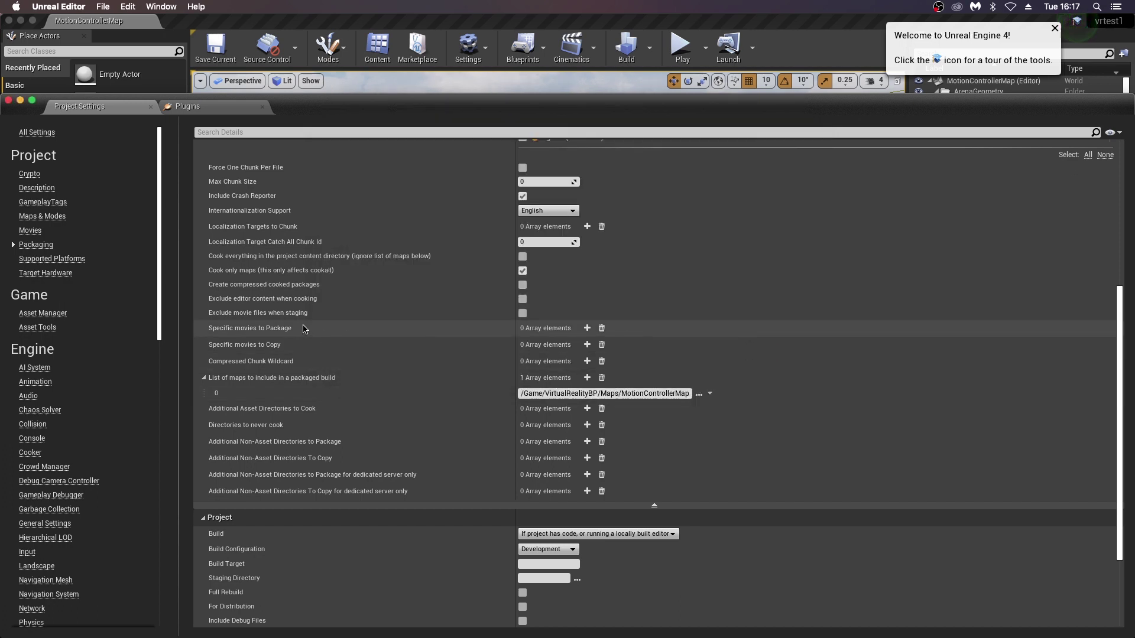
Exclude editor content and movie files from packaging, then show Supported Platforms.
{"action": "left_click", "coordinate": [522, 299]}
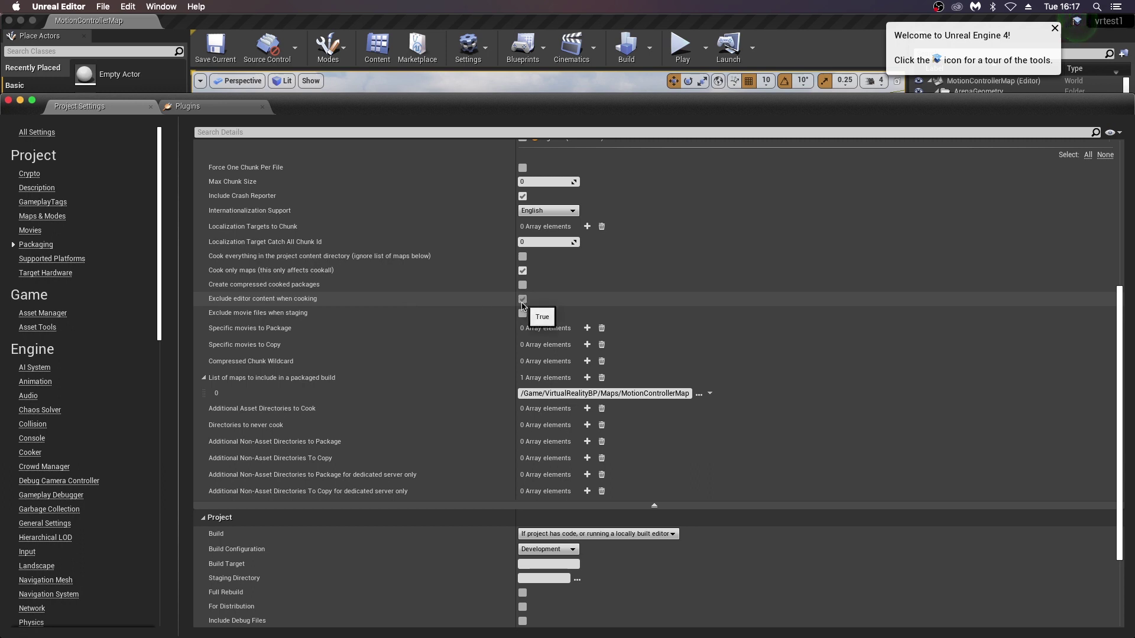
{"action": "left_click", "coordinate": [523, 313]}
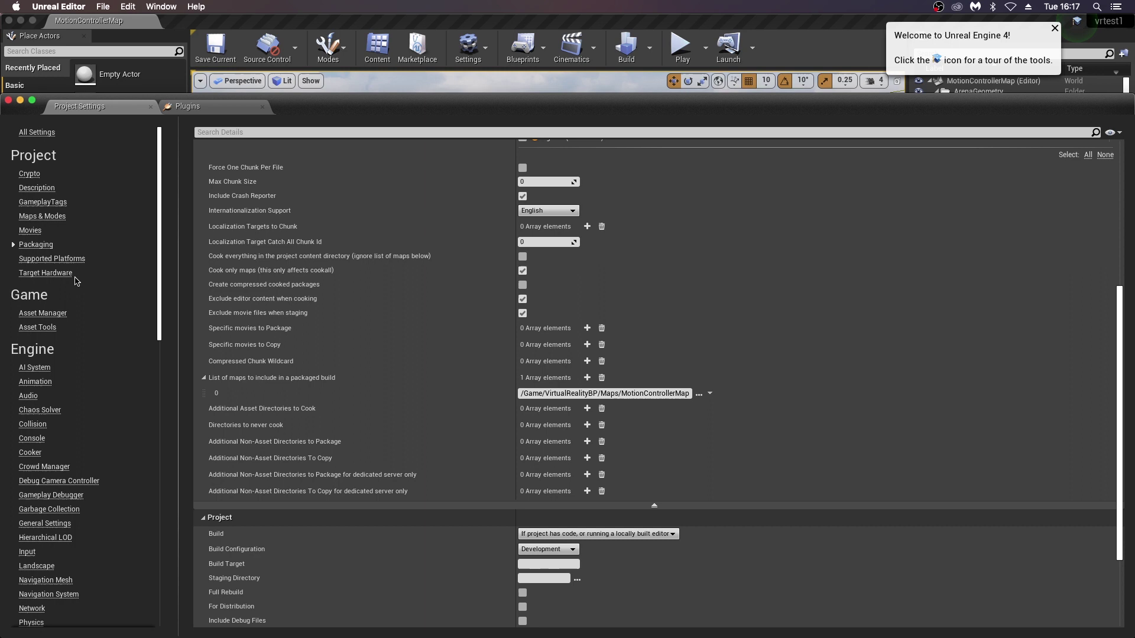
{"action": "left_click", "coordinate": [50, 259]}
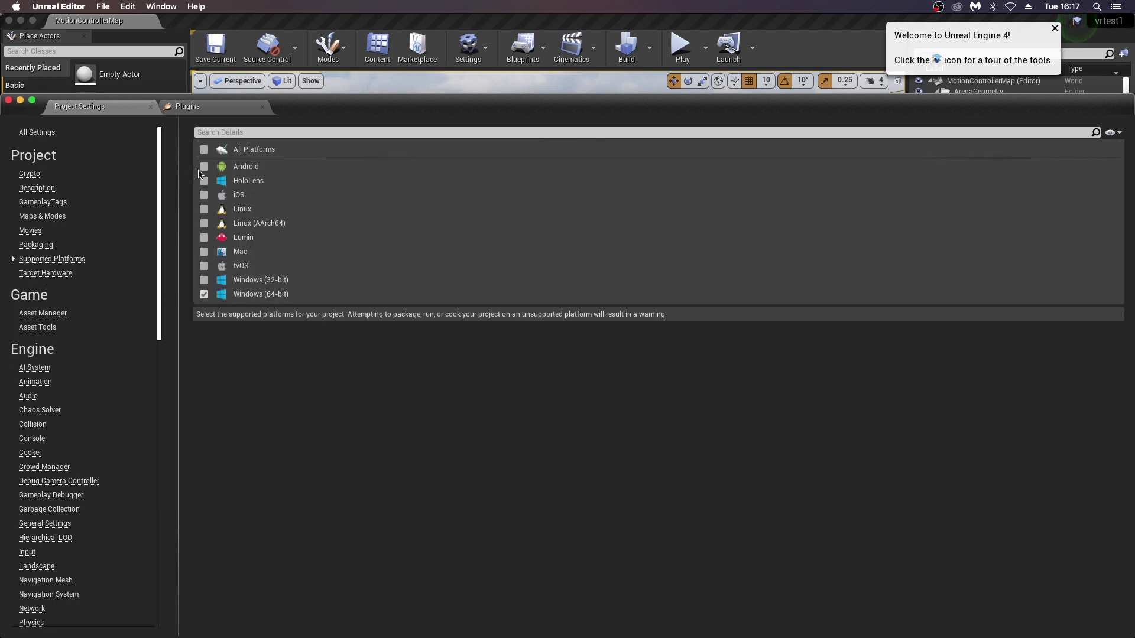
Review the Target Hardware page showing Mobile / Tablet and Scalable 3D or 2D.
{"action": "left_click", "coordinate": [56, 273]}
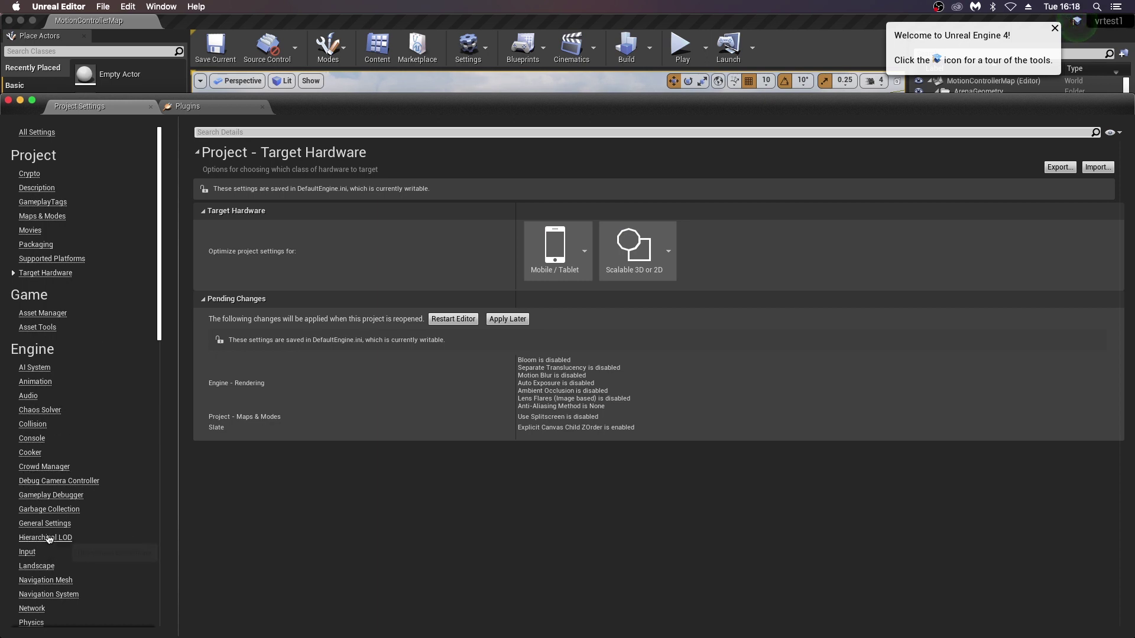
{"action": "scroll", "coordinate": [35, 535], "scroll_direction": "down", "scroll_amount": 5}
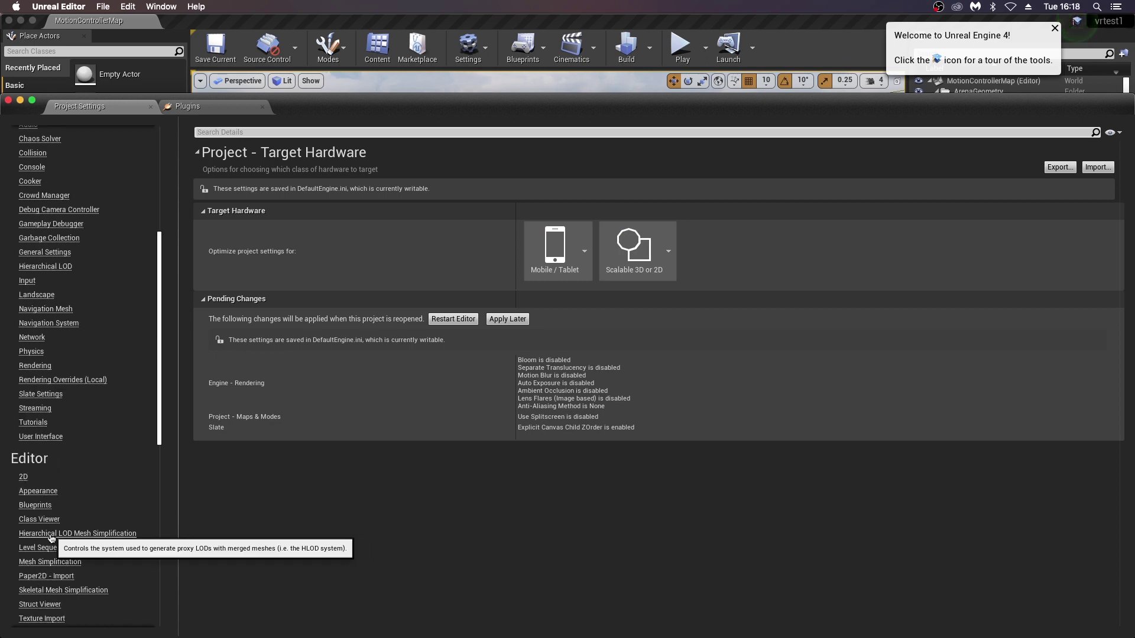
Set Mobile MSAA to 4x MSAA in the engine Rendering settings.
{"action": "left_click", "coordinate": [35, 365]}
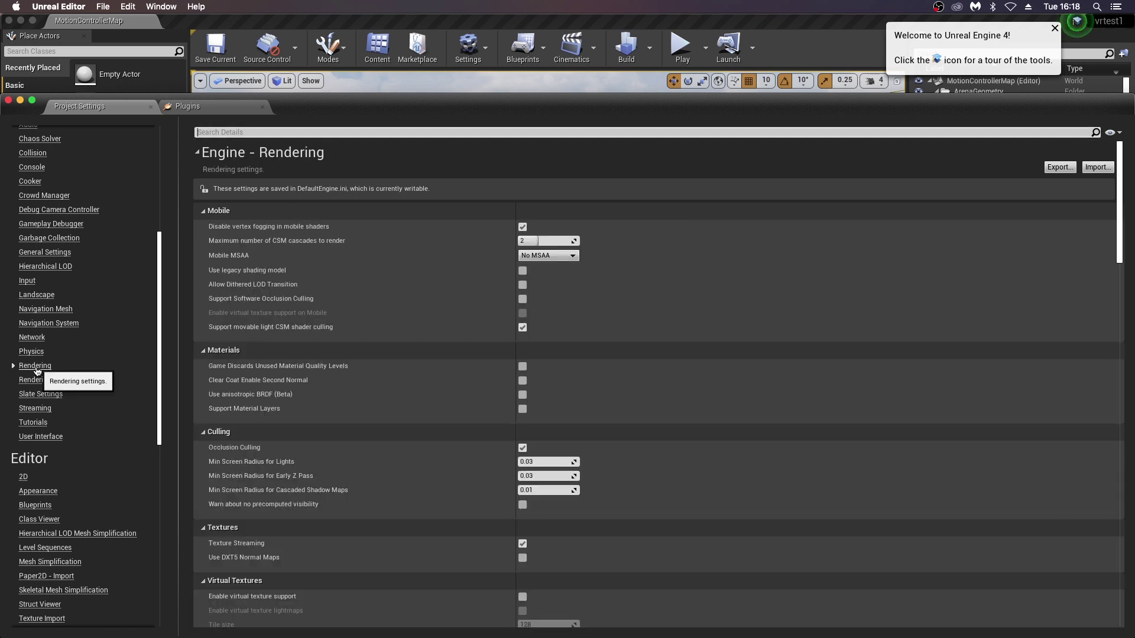
{"action": "left_click", "coordinate": [564, 255]}
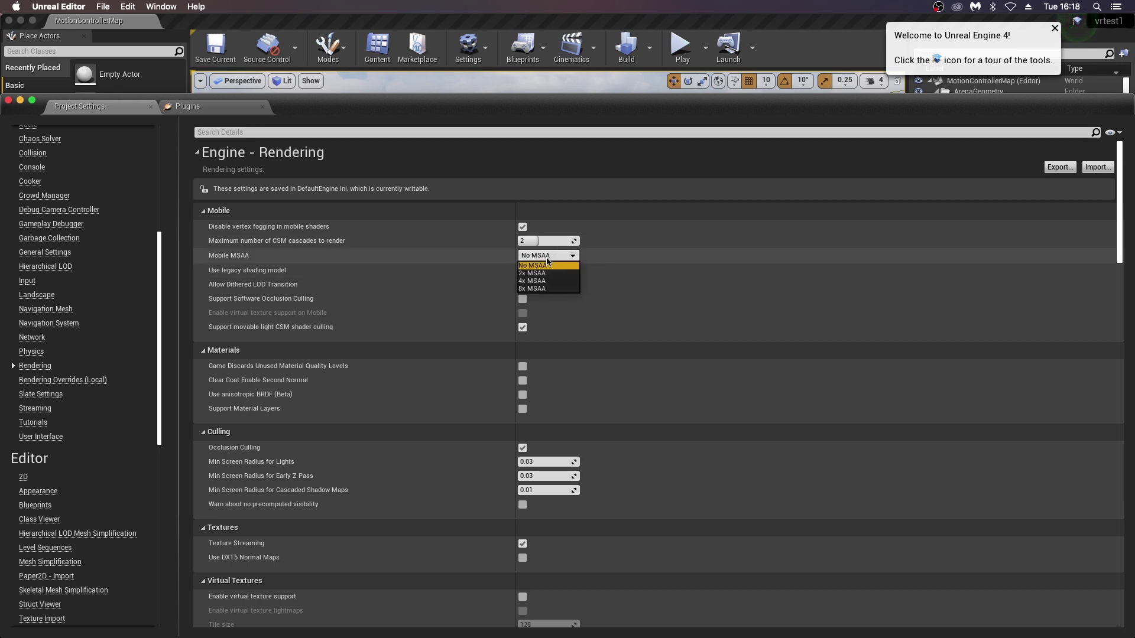
{"action": "left_click", "coordinate": [548, 281]}
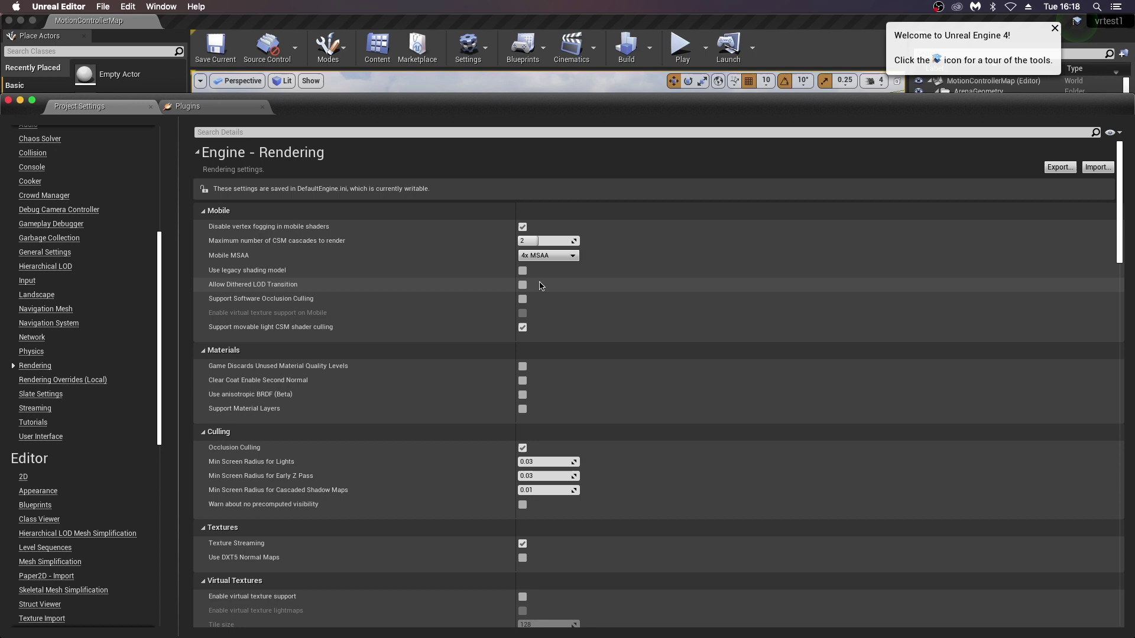
Enable Forward Shading under Forward Renderer and look over the remaining rendering sections.
{"action": "scroll", "coordinate": [411, 272], "scroll_direction": "down", "scroll_amount": 5}
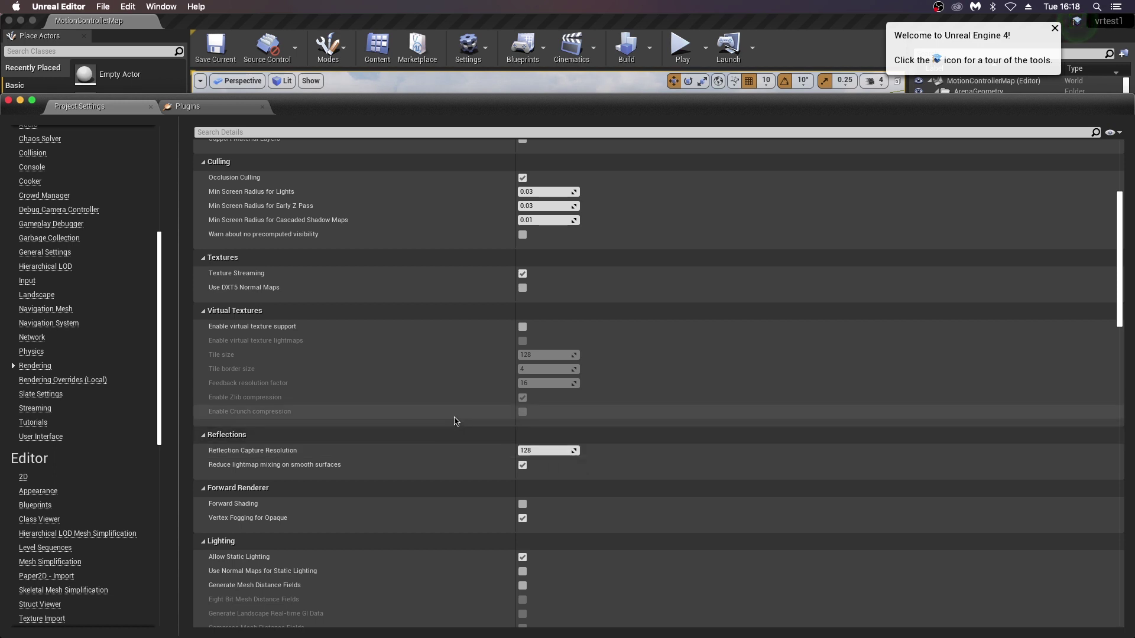
{"action": "left_click", "coordinate": [522, 504]}
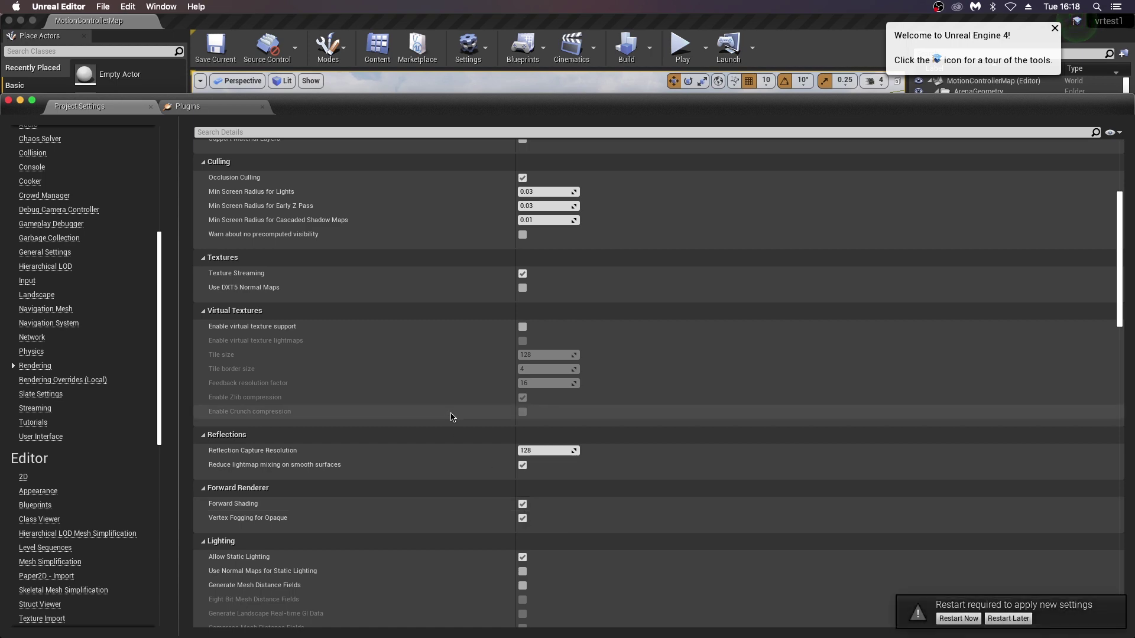
{"action": "scroll", "coordinate": [453, 417], "scroll_direction": "down", "scroll_amount": 10}
{"action": "scroll", "coordinate": [454, 418], "scroll_direction": "up", "scroll_amount": 3}
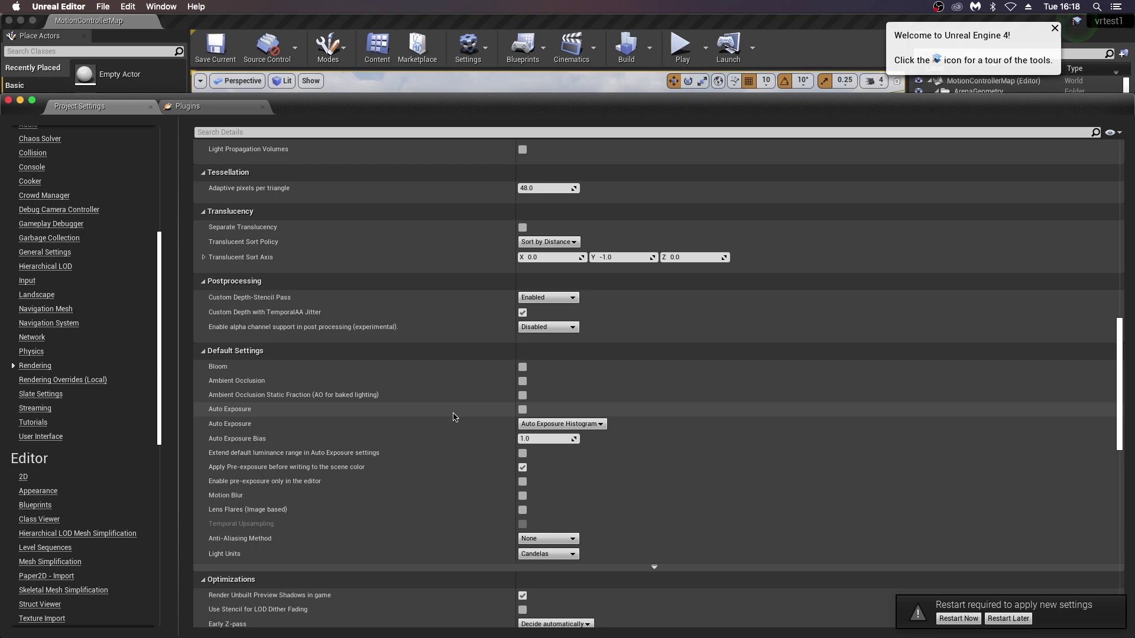
{"action": "scroll", "coordinate": [454, 417], "scroll_direction": "down", "scroll_amount": 1}
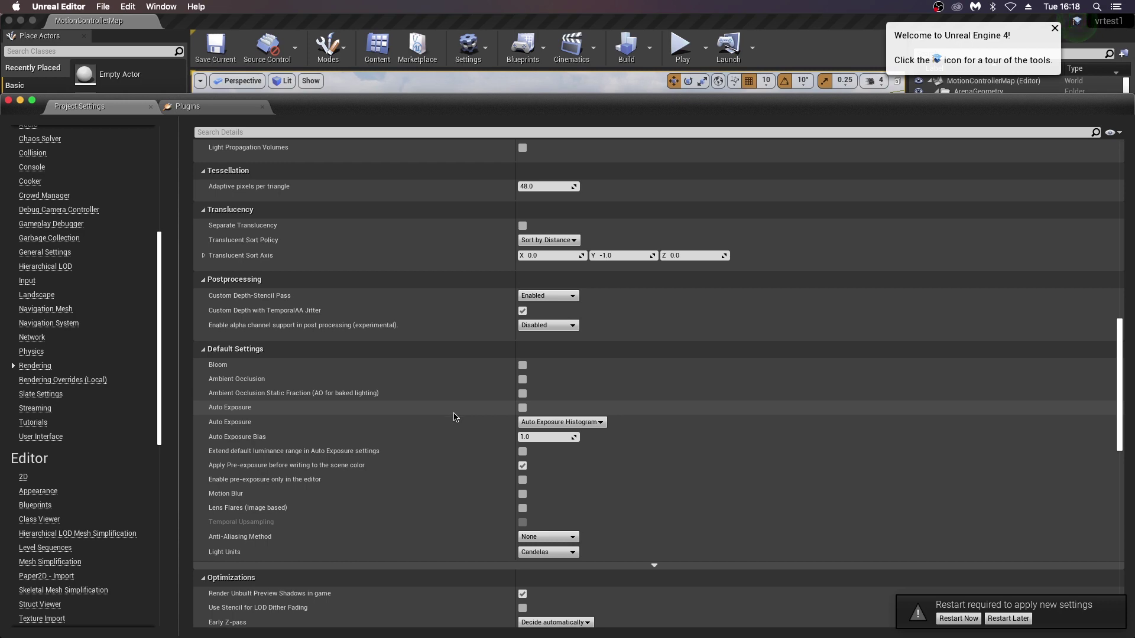
{"action": "scroll", "coordinate": [455, 417], "scroll_direction": "down", "scroll_amount": 10}
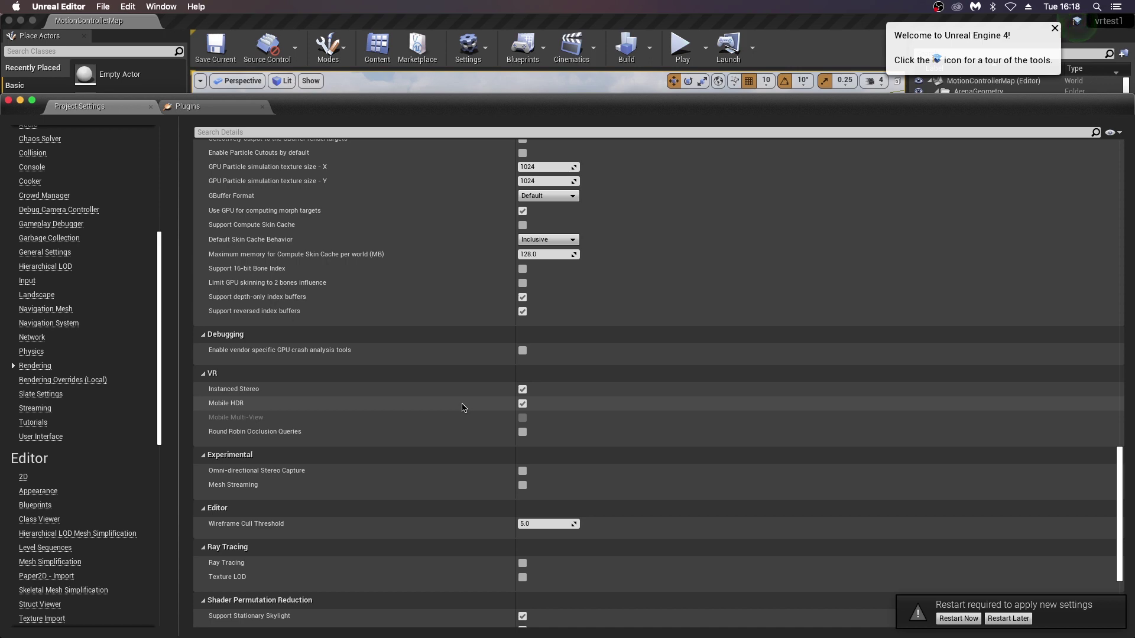
Scroll to rendering Default Settings and open the Anti-Aliasing Method list, currently None.
{"action": "scroll", "coordinate": [463, 408], "scroll_direction": "down", "scroll_amount": 5}
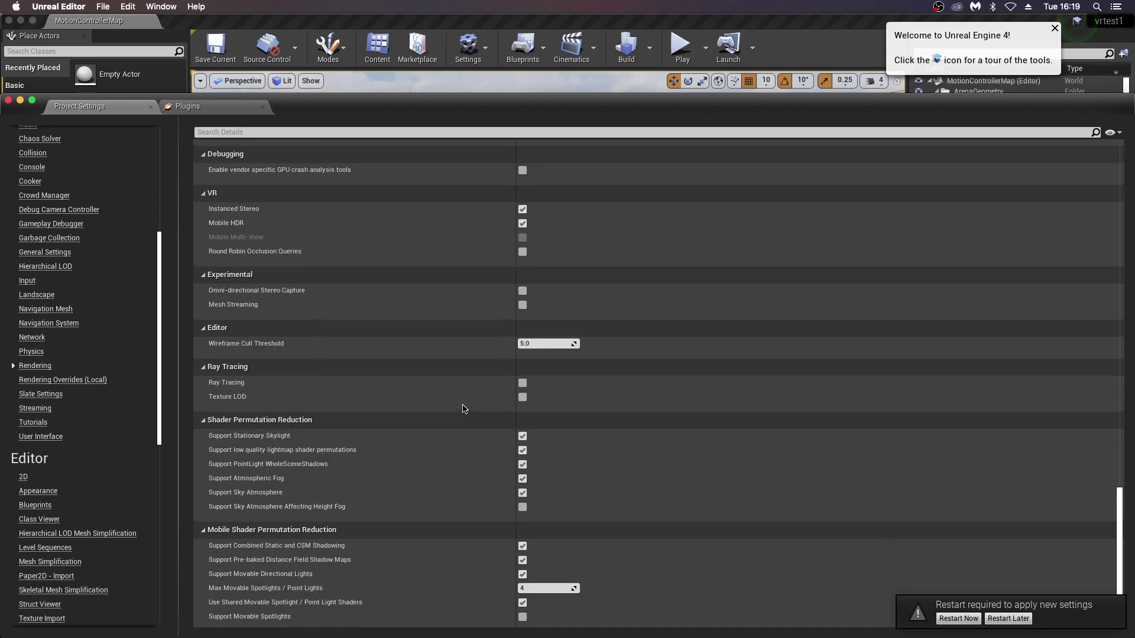
{"action": "scroll", "coordinate": [464, 409], "scroll_direction": "up", "scroll_amount": 15}
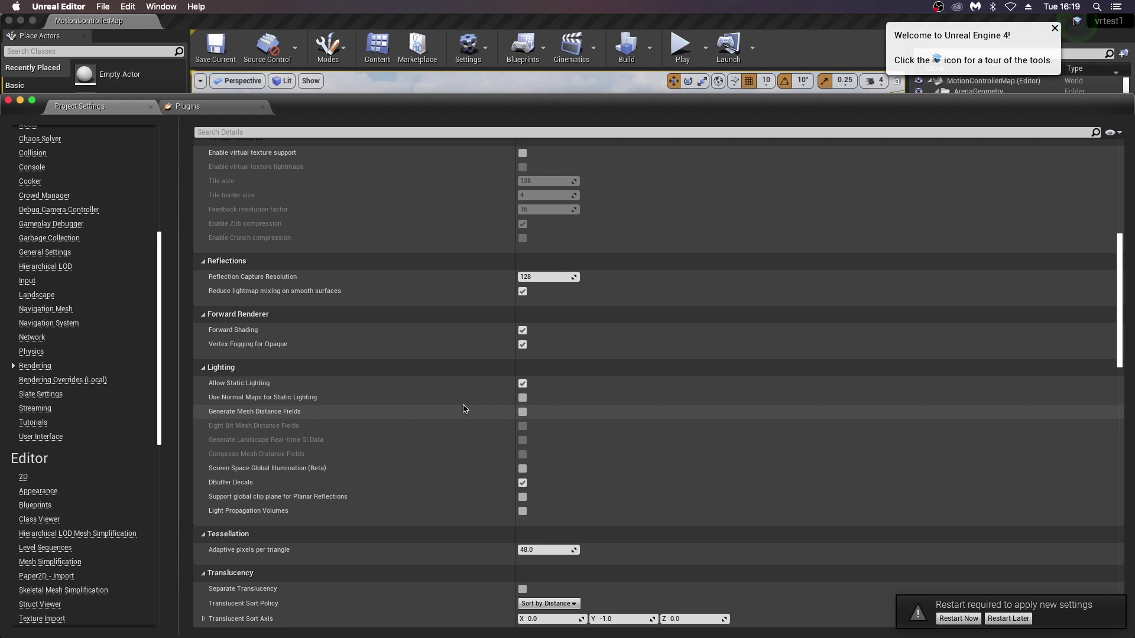
{"action": "scroll", "coordinate": [464, 409], "scroll_direction": "up", "scroll_amount": 10}
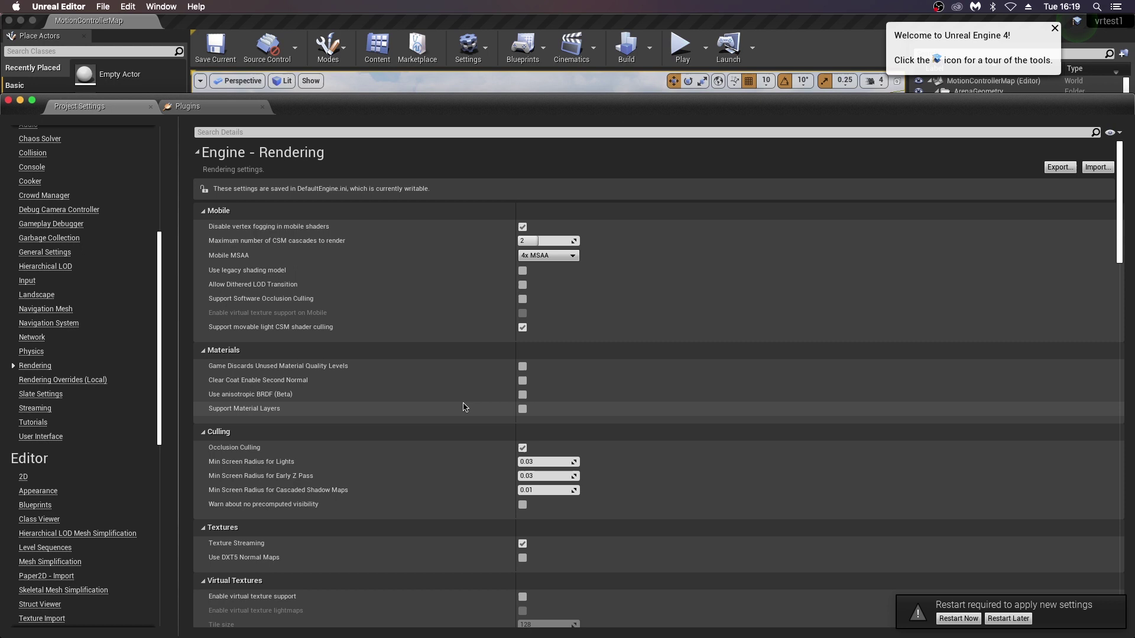
{"action": "scroll", "coordinate": [464, 408], "scroll_direction": "down", "scroll_amount": 8}
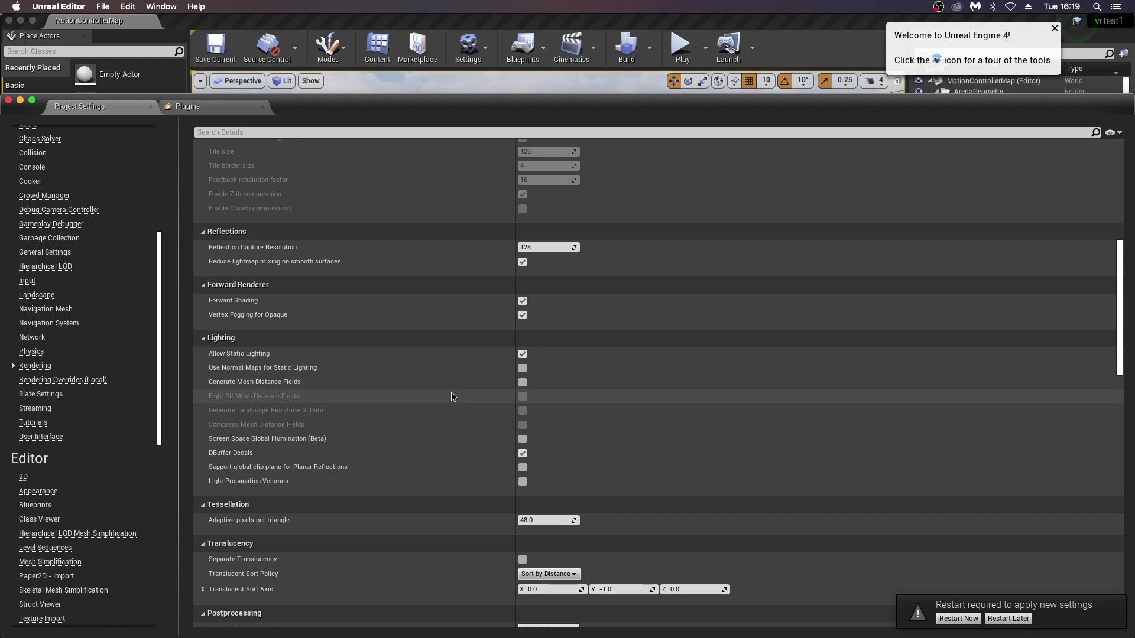
{"action": "scroll", "coordinate": [452, 396], "scroll_direction": "down", "scroll_amount": 4}
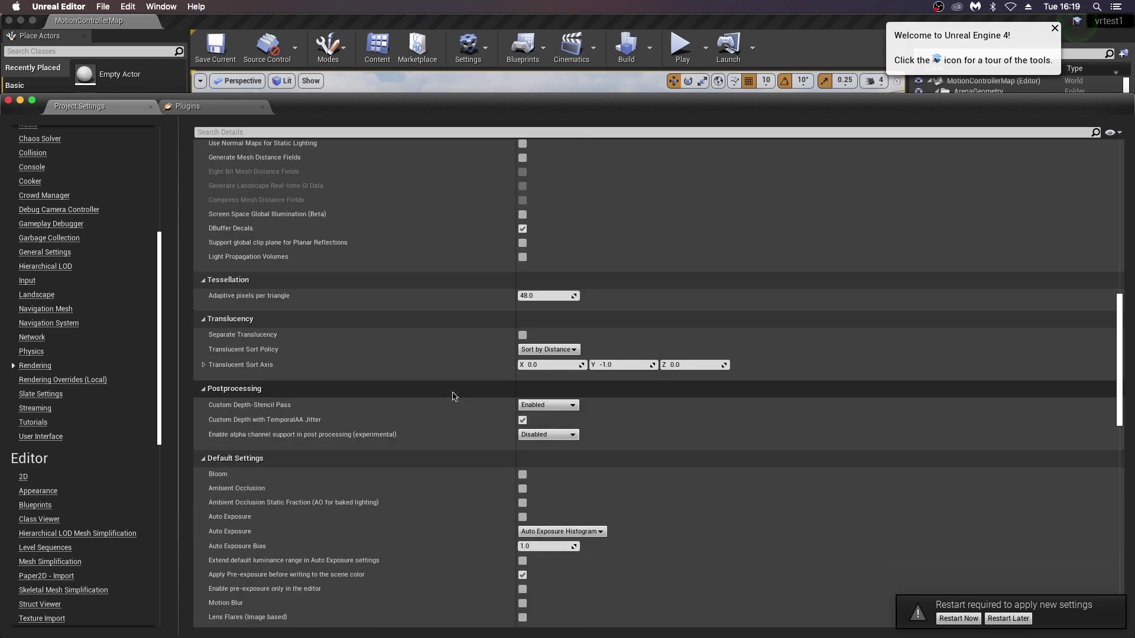
{"action": "scroll", "coordinate": [454, 396], "scroll_direction": "down", "scroll_amount": 1}
{"action": "scroll", "coordinate": [452, 395], "scroll_direction": "down", "scroll_amount": 1}
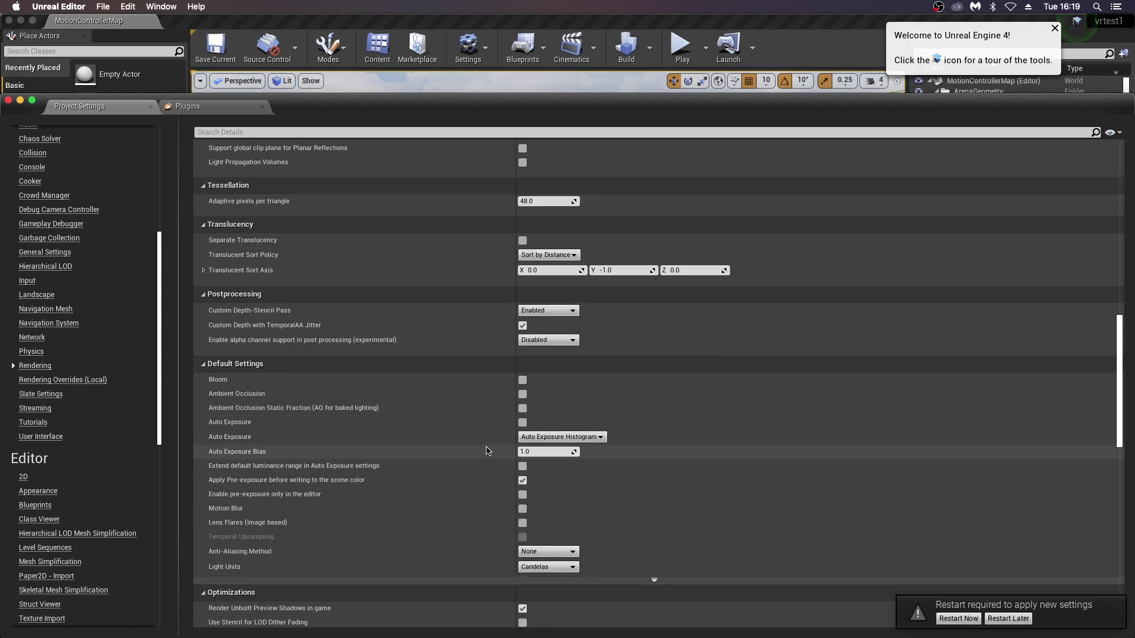
{"action": "left_click", "coordinate": [548, 551]}
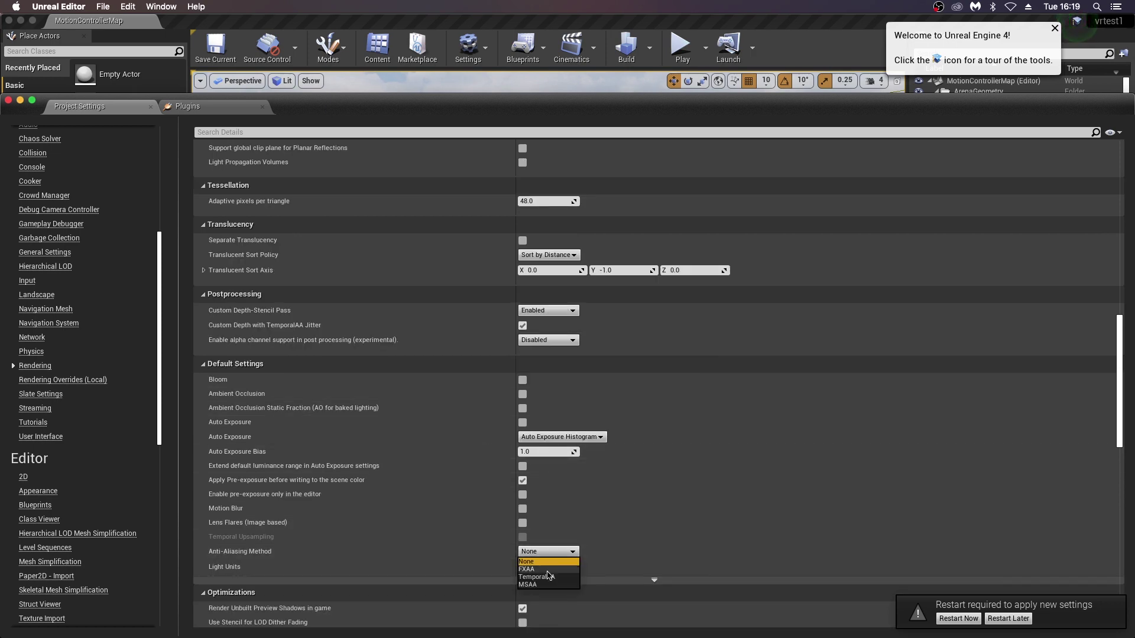
Set anti-aliasing to MSAA and configure the project's Android platform files.
{"action": "left_click", "coordinate": [549, 585]}
{"action": "scroll", "coordinate": [543, 583], "scroll_direction": "down", "scroll_amount": 10}
{"action": "scroll", "coordinate": [34, 386], "scroll_direction": "down", "scroll_amount": 5}
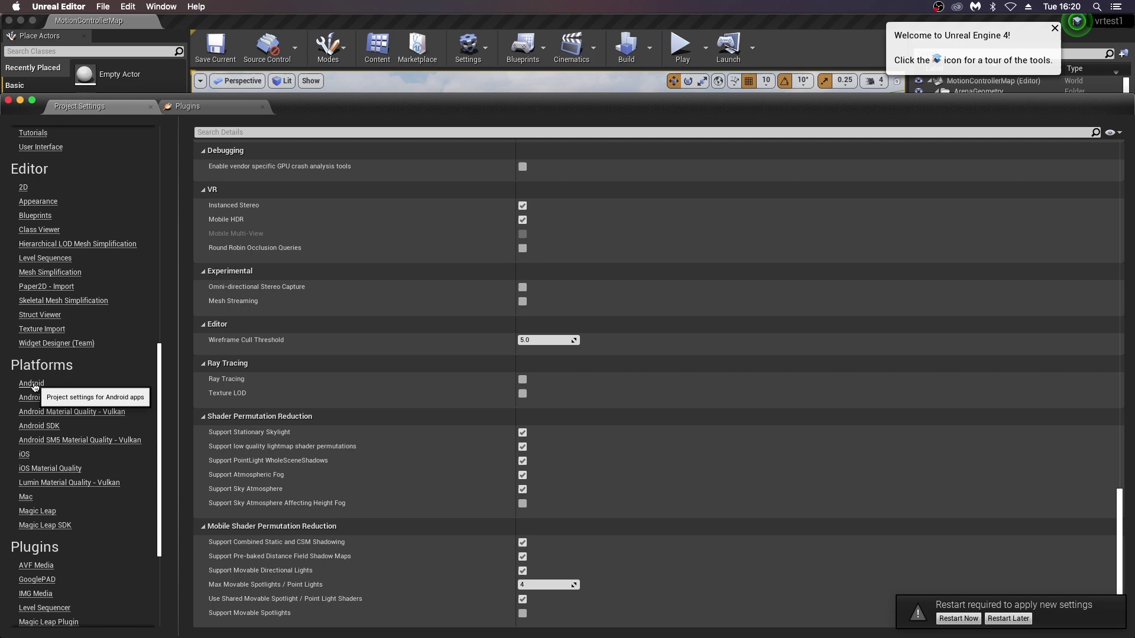
{"action": "left_click", "coordinate": [33, 387]}
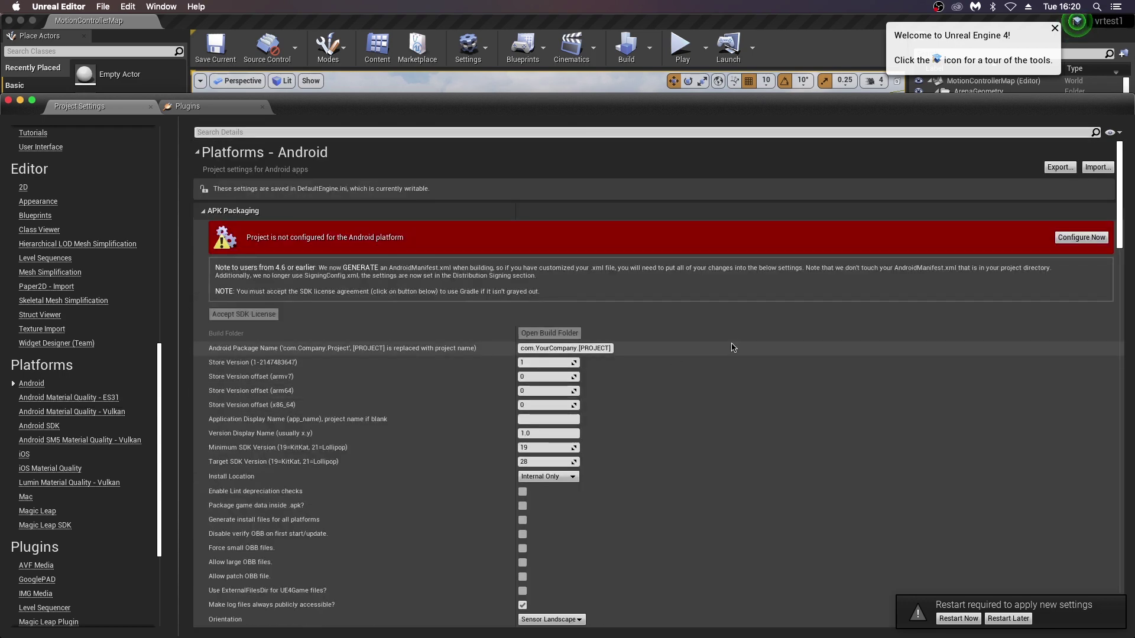
{"action": "left_click", "coordinate": [1073, 240]}
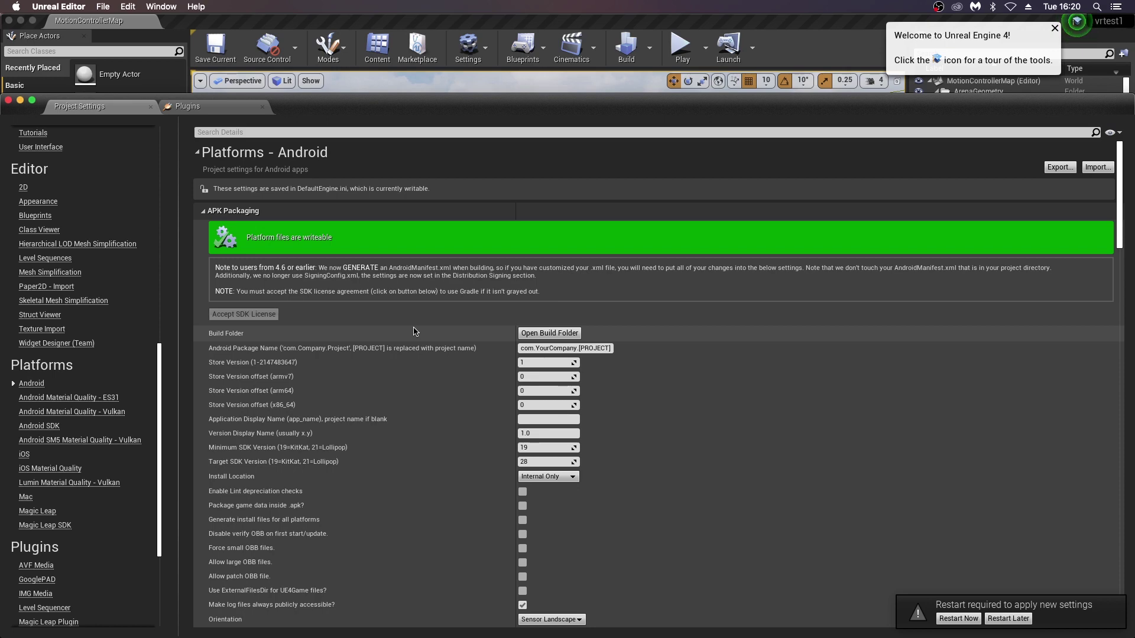
Enable 'Package game data inside .apk' in the Android settings.
{"action": "scroll", "coordinate": [416, 332], "scroll_direction": "down", "scroll_amount": 2}
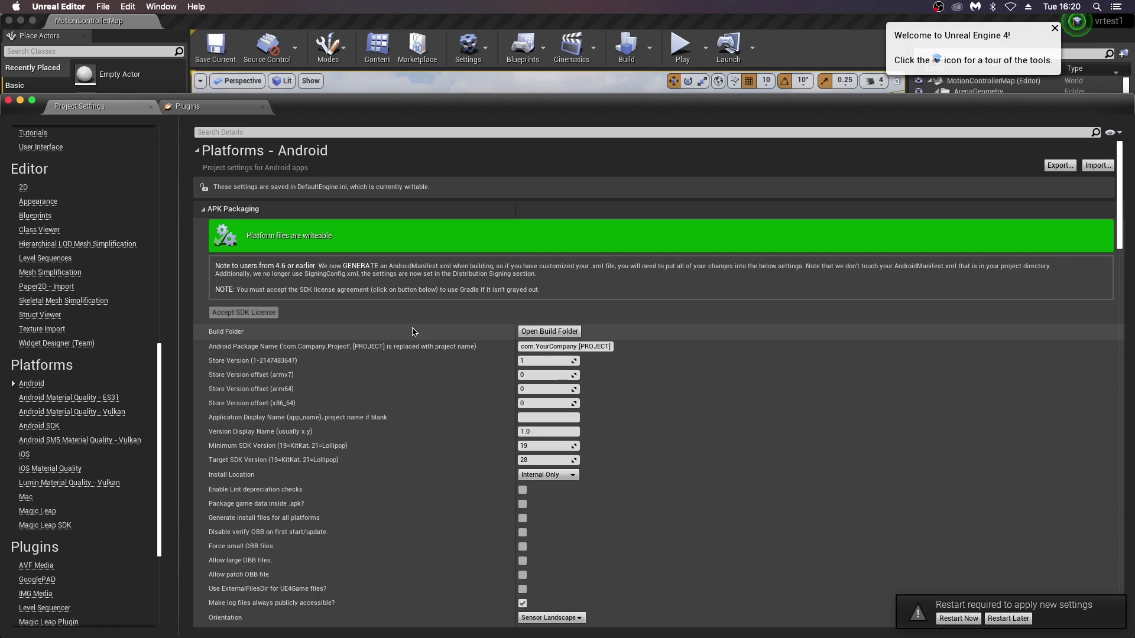
{"action": "scroll", "coordinate": [416, 334], "scroll_direction": "down", "scroll_amount": 4}
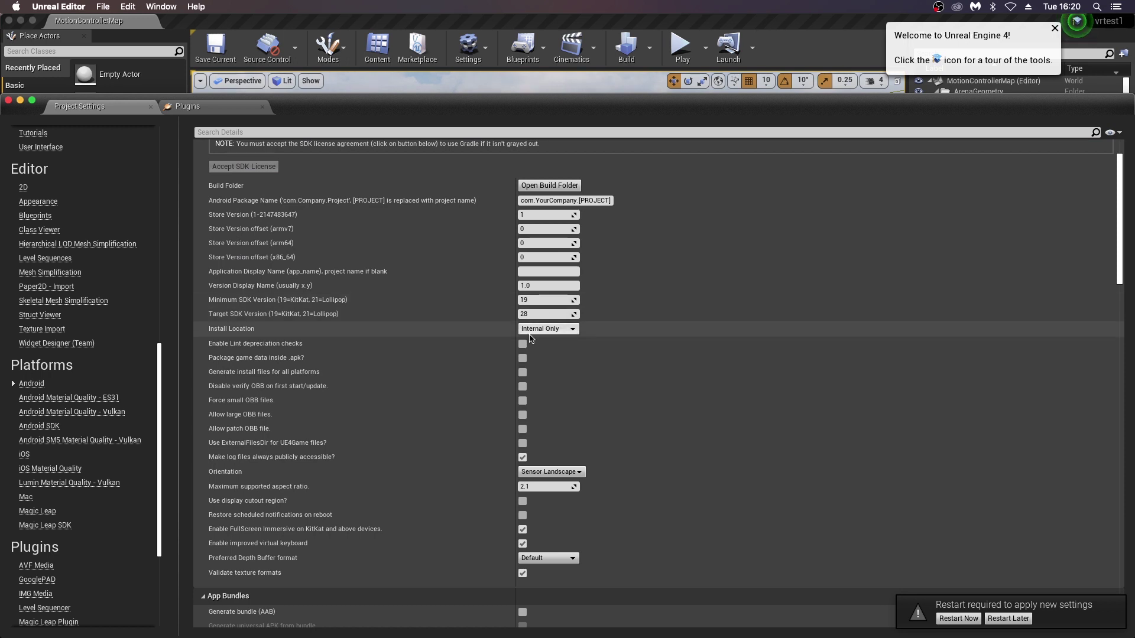
{"action": "left_click", "coordinate": [523, 358]}
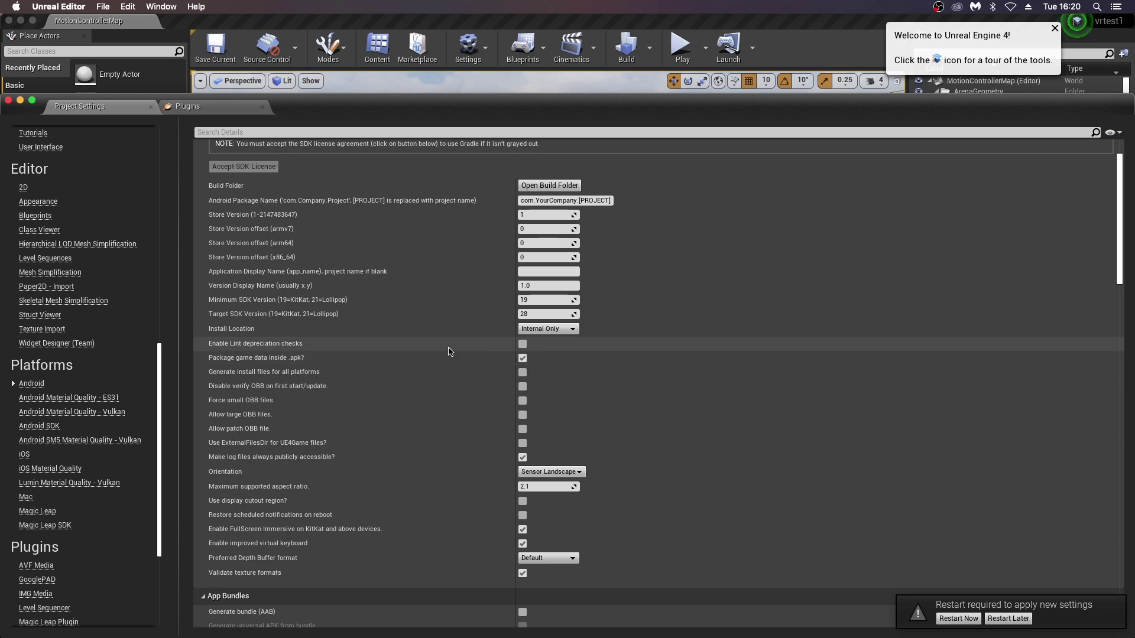
{"action": "scroll", "coordinate": [449, 351], "scroll_direction": "down", "scroll_amount": 15}
{"action": "scroll", "coordinate": [449, 352], "scroll_direction": "up", "scroll_amount": 5}
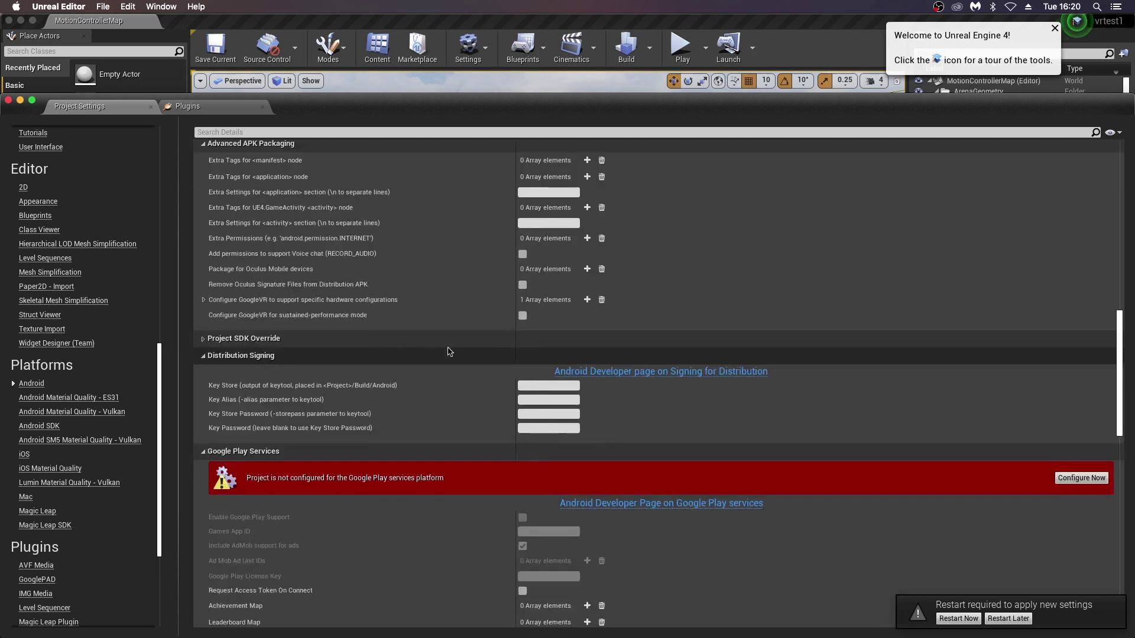
{"action": "scroll", "coordinate": [449, 352], "scroll_direction": "up", "scroll_amount": 5}
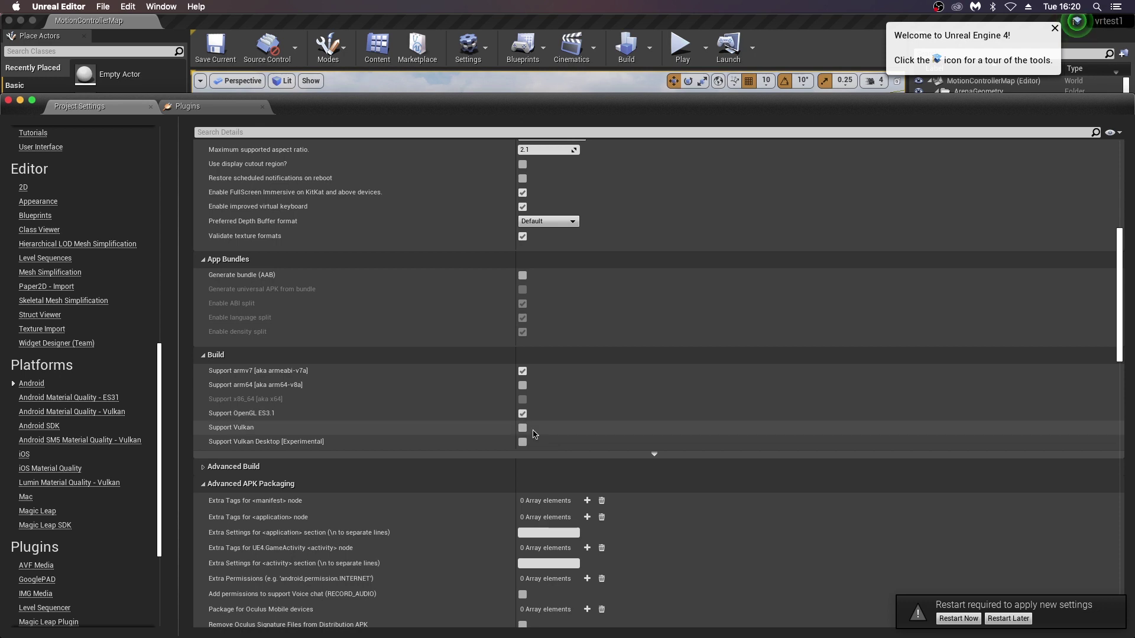
In the advanced Android build options, add Oculus Quest as element 0 under Package for Oculus Mobile devices.
{"action": "left_click", "coordinate": [657, 459]}
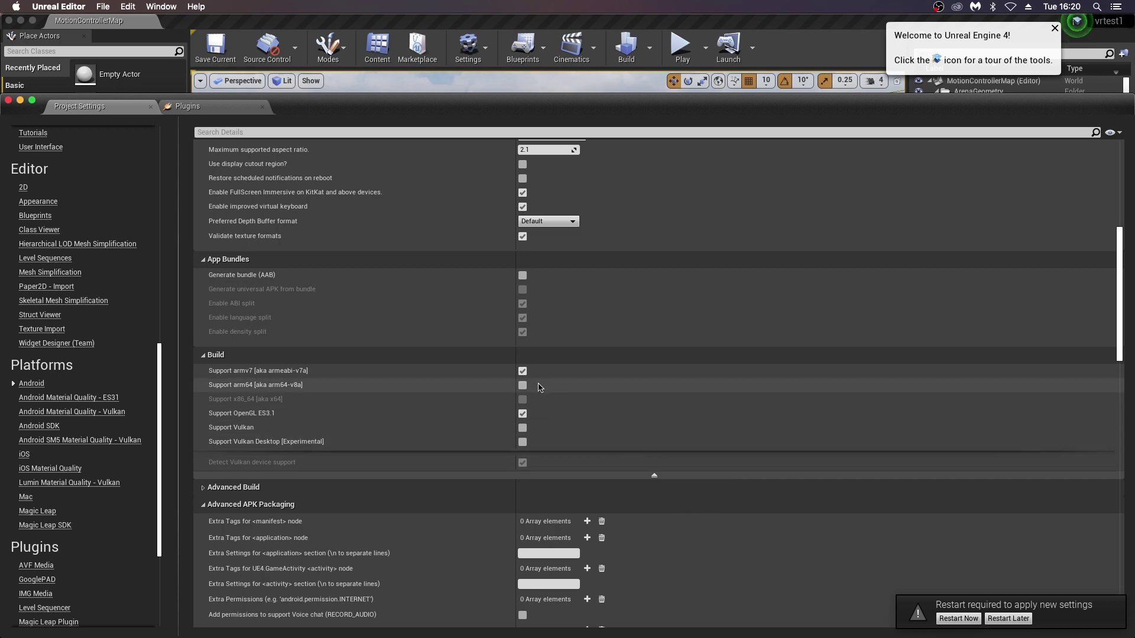
{"action": "scroll", "coordinate": [591, 400], "scroll_direction": "down", "scroll_amount": 5}
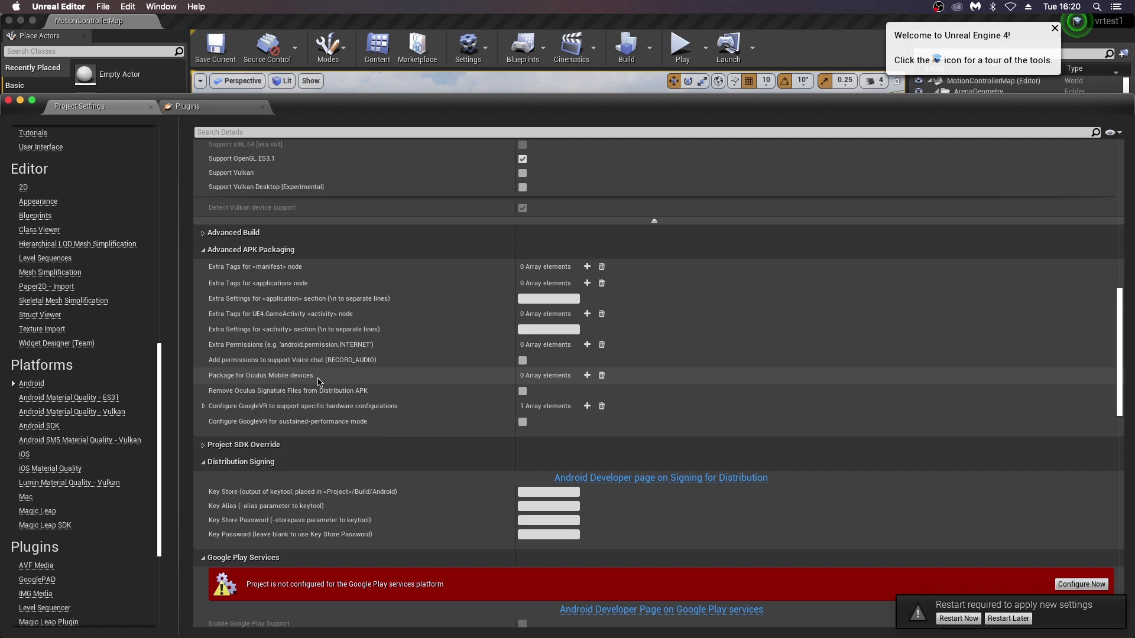
{"action": "left_click", "coordinate": [587, 375]}
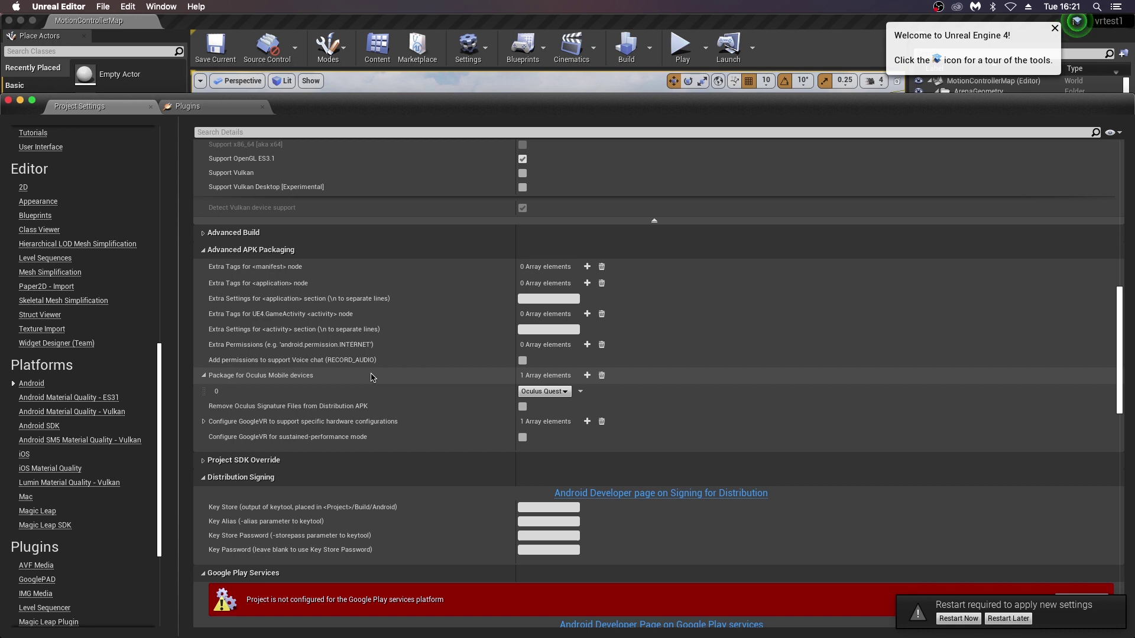
{"action": "scroll", "coordinate": [112, 416], "scroll_direction": "down", "scroll_amount": 1}
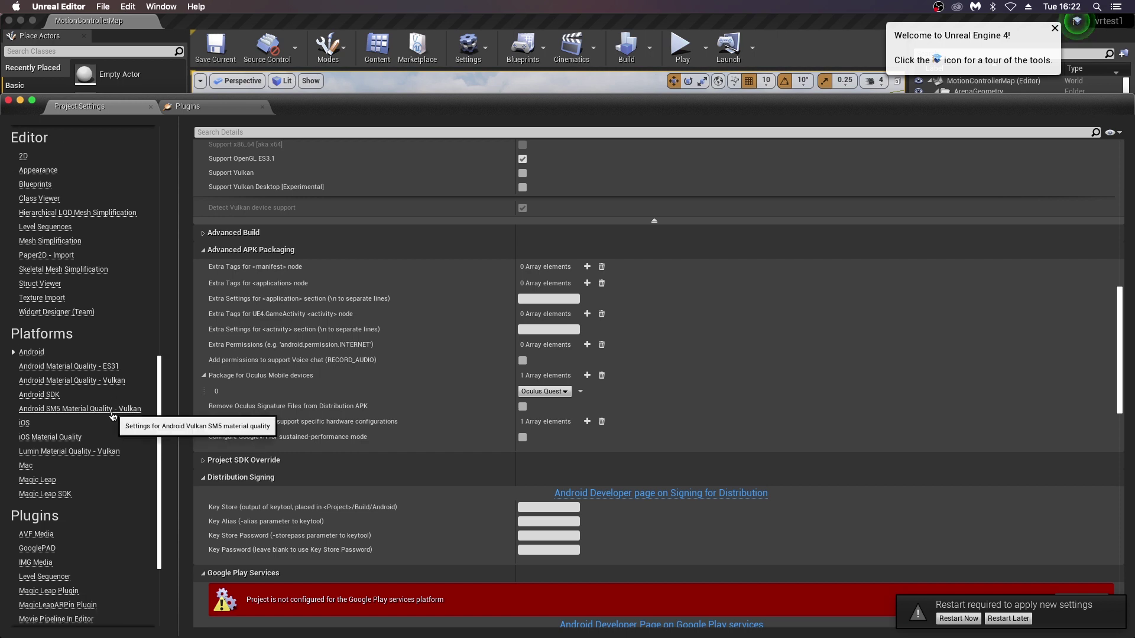
In Android SDK settings, change NDK API Level from android-19 to android-21.
{"action": "left_click", "coordinate": [32, 396]}
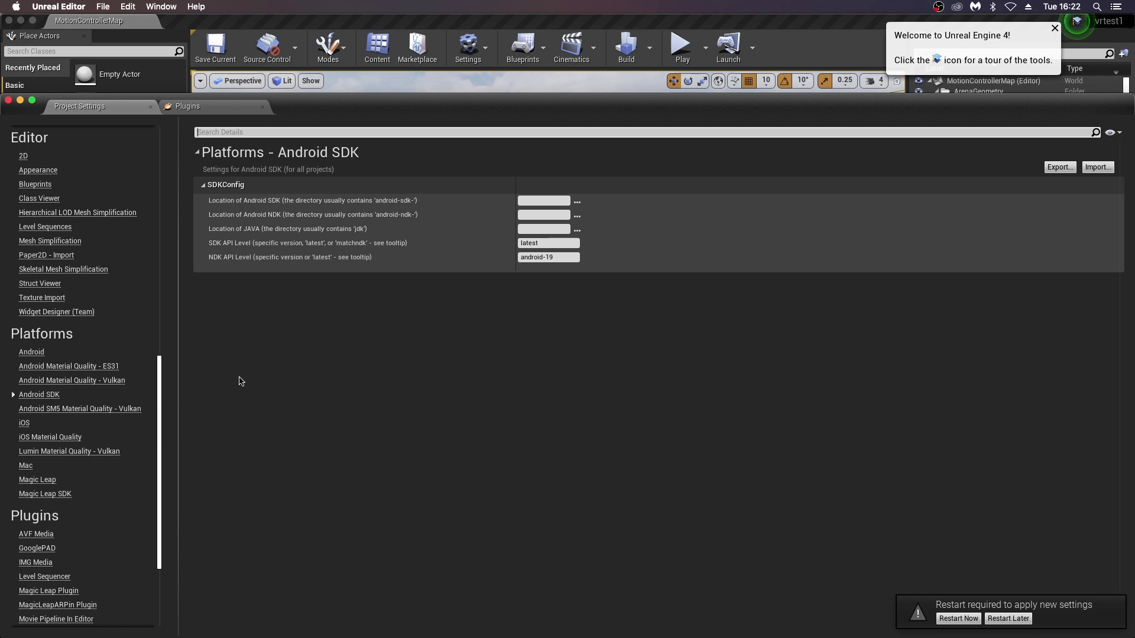
{"action": "left_click", "coordinate": [564, 258]}
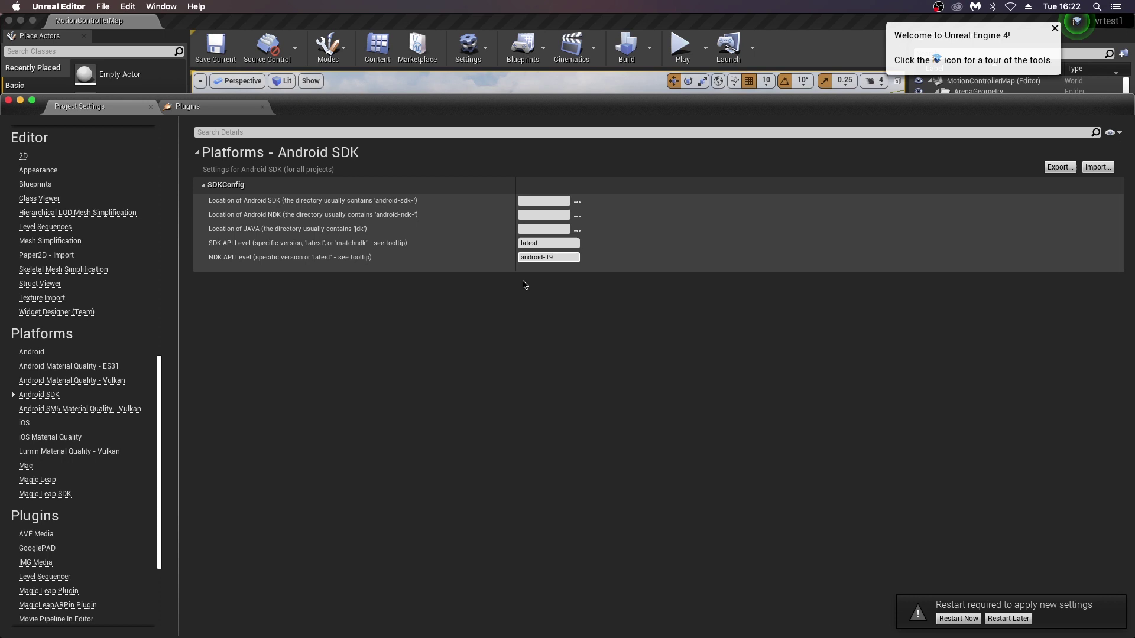
{"action": "key", "text": "BackSpace"}
{"action": "key", "text": "BackSpace"}
{"action": "type", "text": "21"}
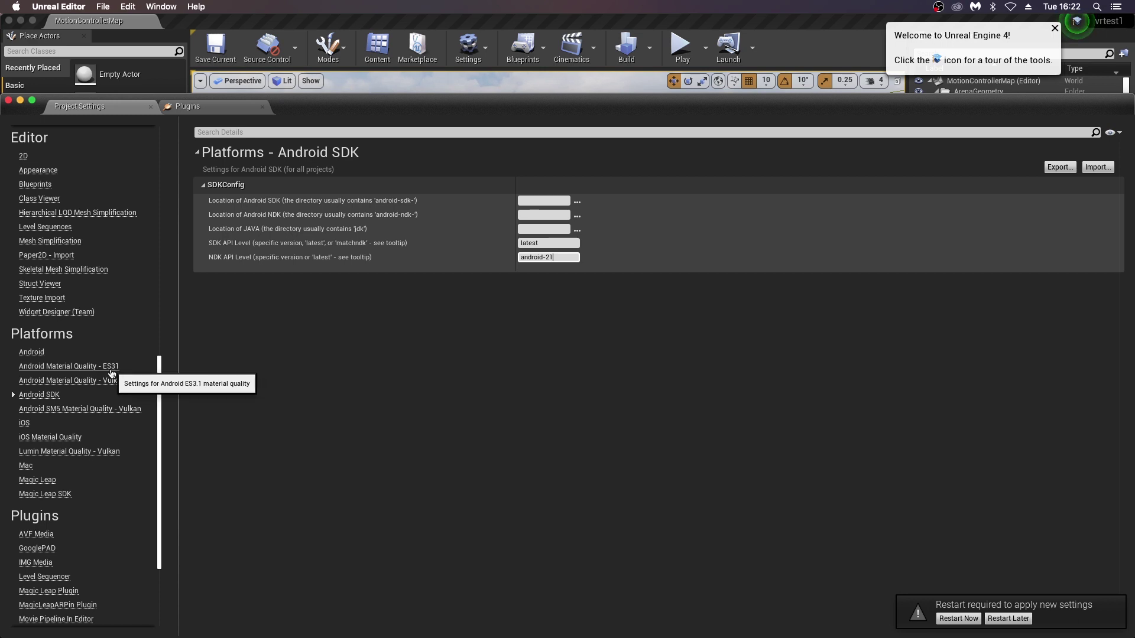
{"action": "scroll", "coordinate": [95, 370], "scroll_direction": "down", "scroll_amount": 5}
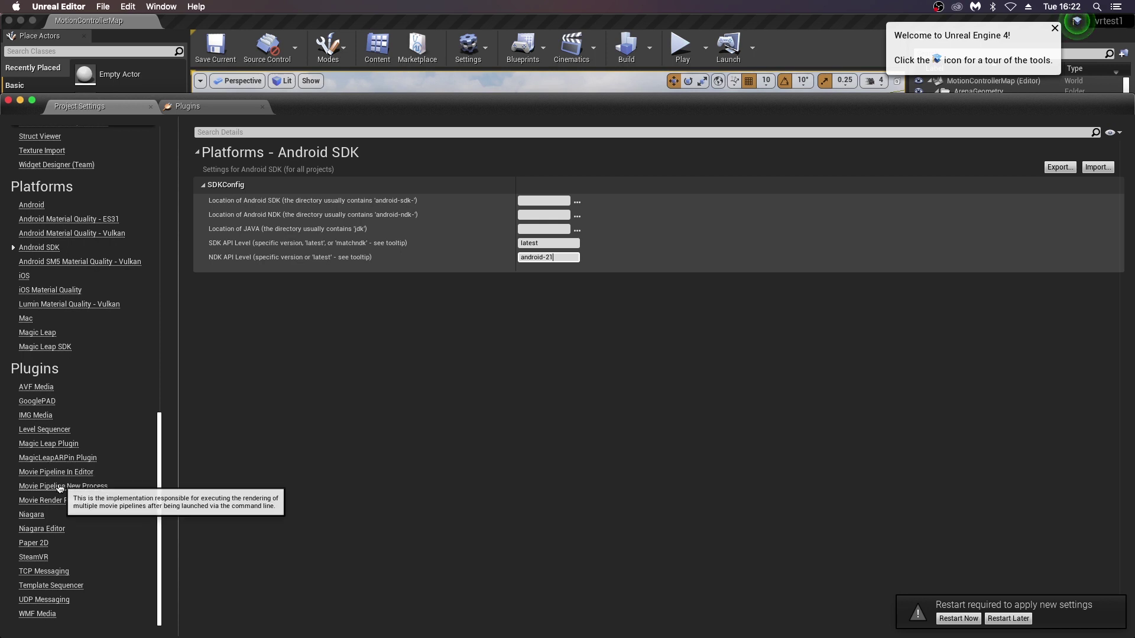
{"action": "key", "text": "super+Tab"}
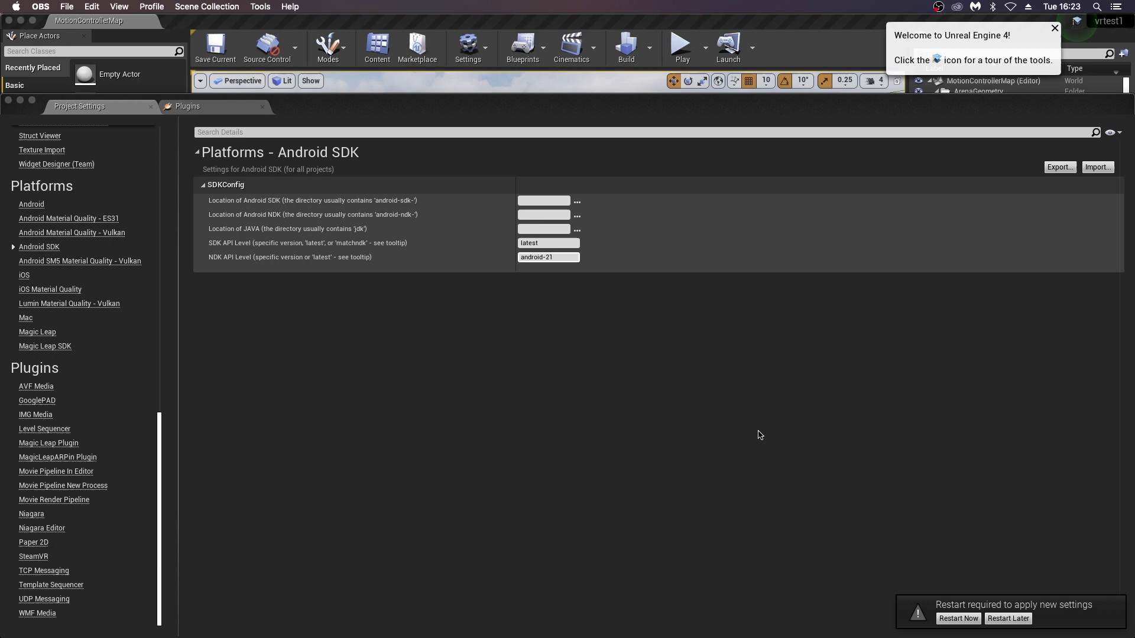
Restart the editor to apply the settings, then launch the project on the Quest_2 headset.
{"action": "left_click", "coordinate": [956, 622]}
{"action": "left_click", "coordinate": [958, 618]}
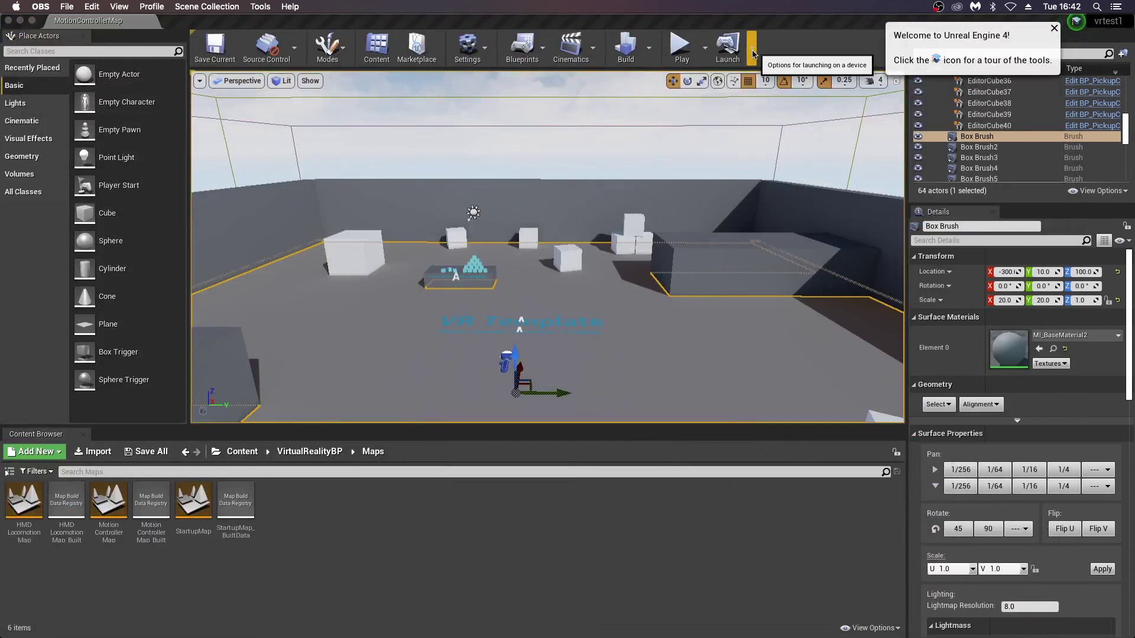
{"action": "left_click", "coordinate": [751, 48]}
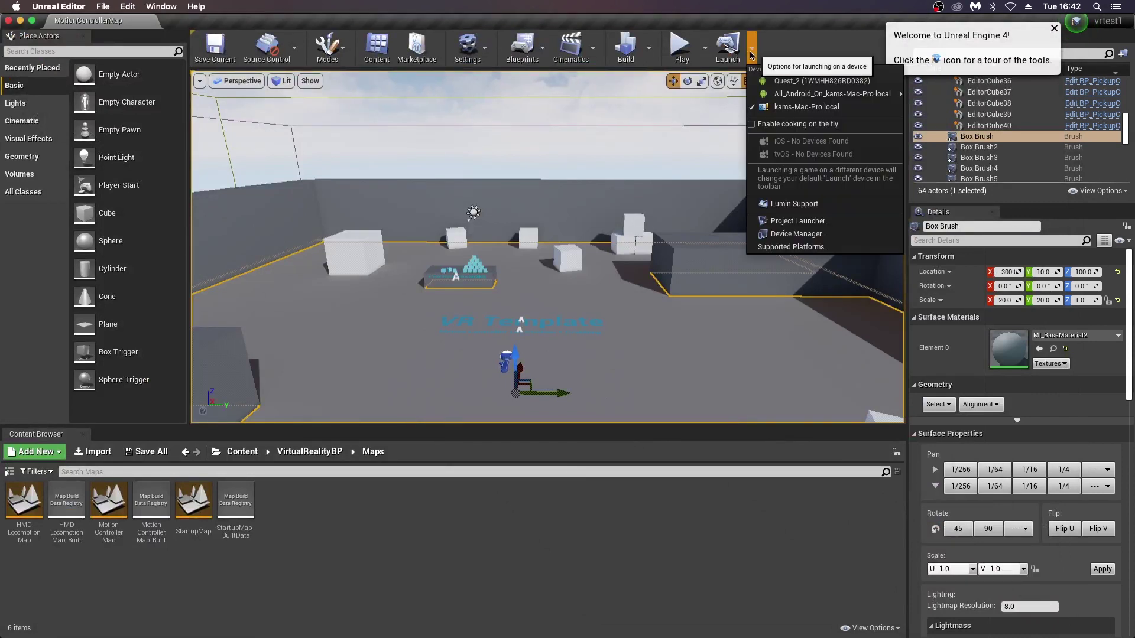
{"action": "left_click", "coordinate": [779, 81]}
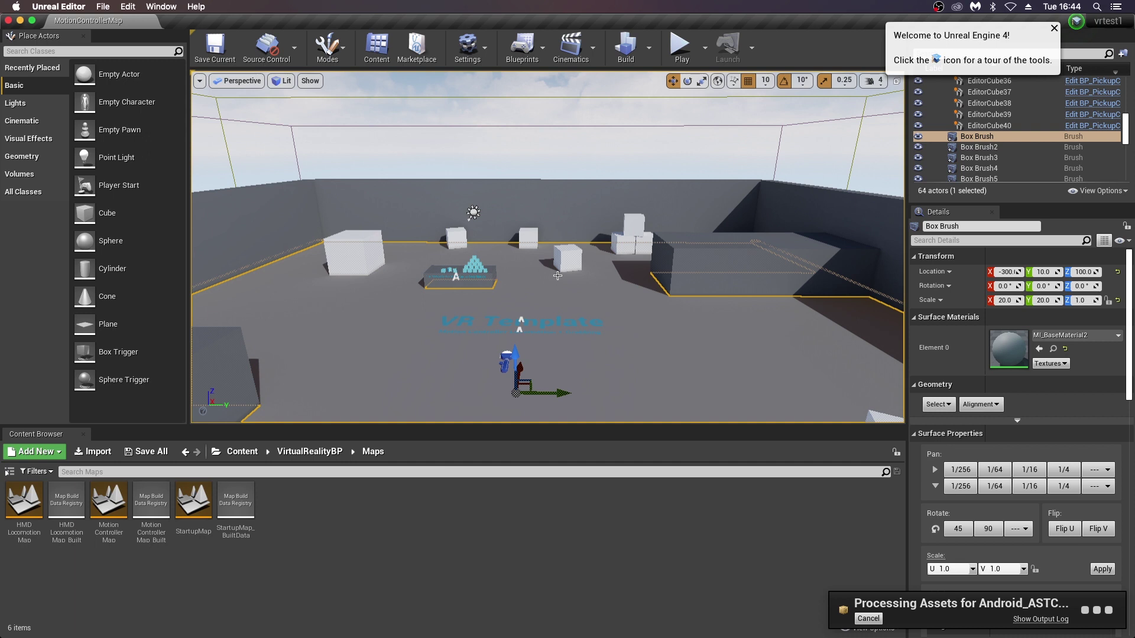
Show the Output Log from the processing notification to follow the Android_ASTC launch.
{"action": "left_click", "coordinate": [1040, 578]}
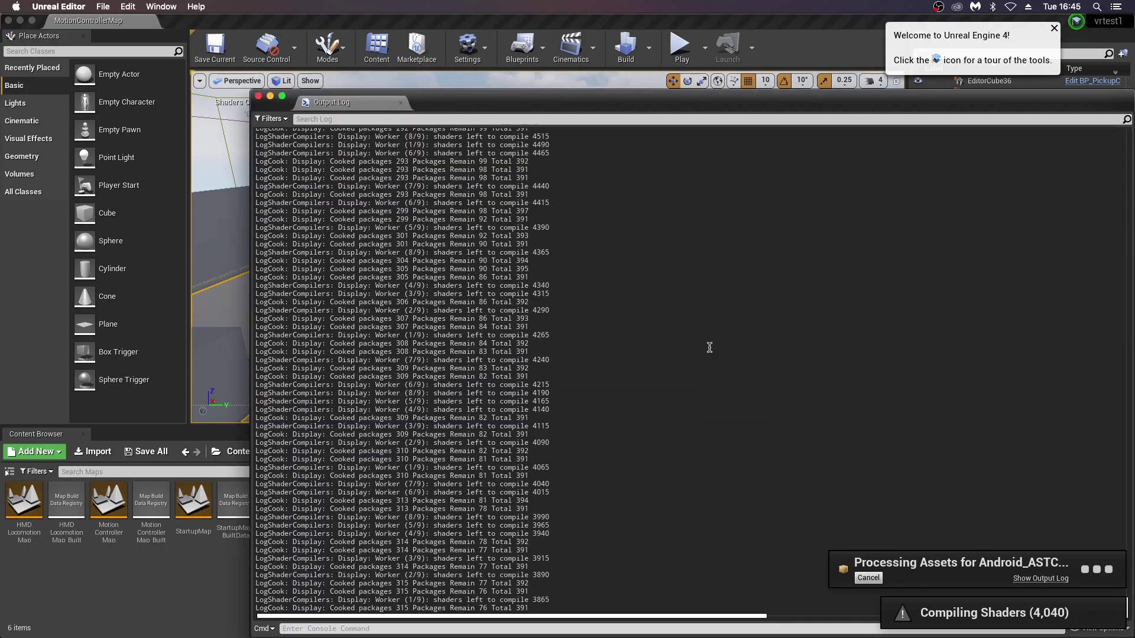